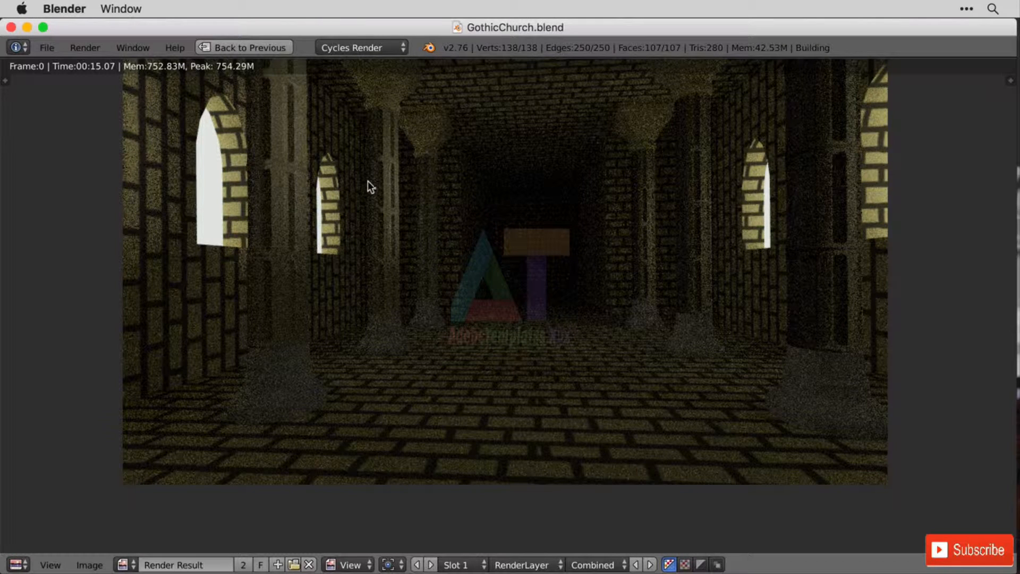
# - Replace the render result with the 3D View and return to the default multi-area layout
pyautogui.click(17, 565)
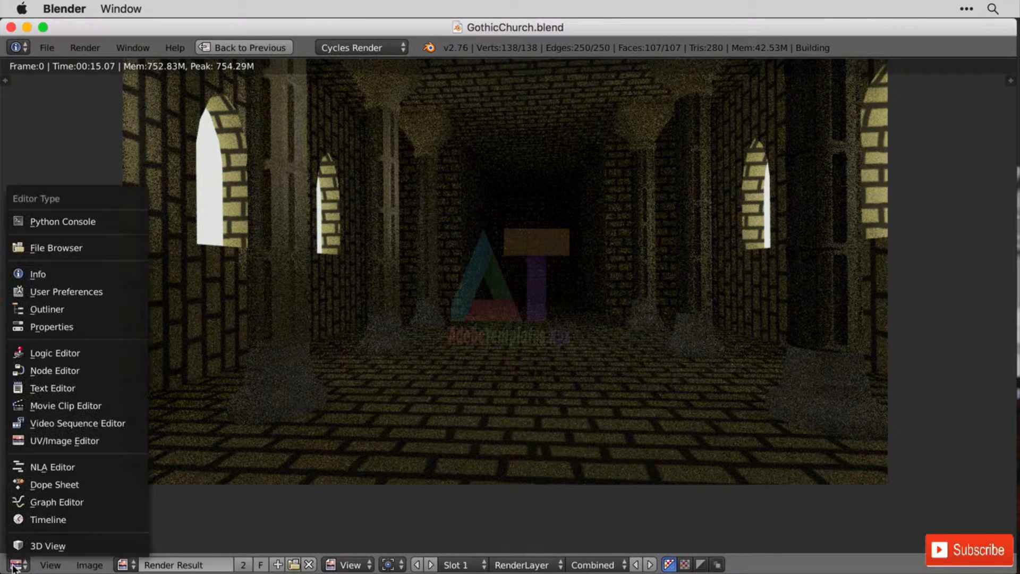
pyautogui.click(57, 547)
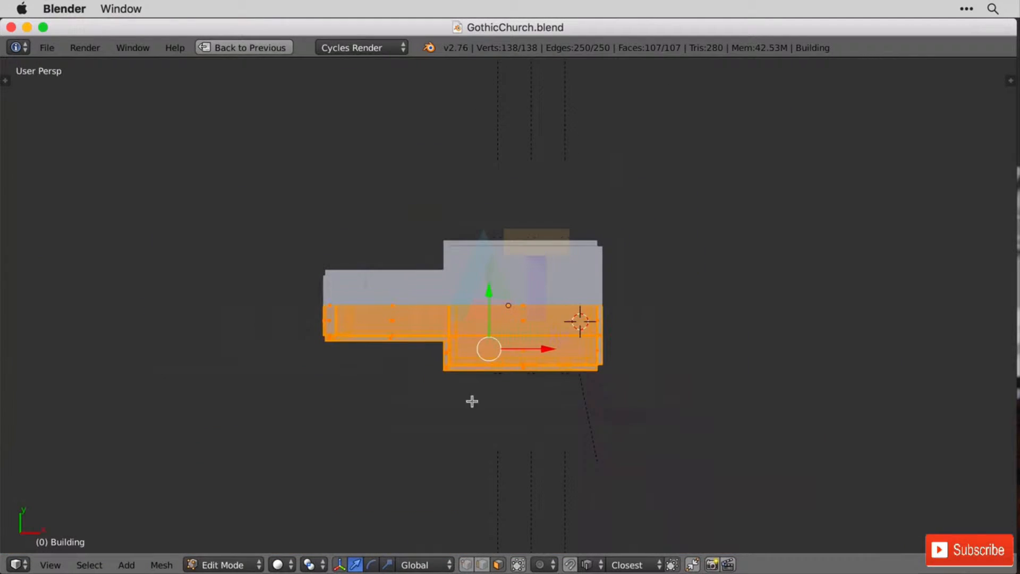
pyautogui.moveTo(472, 402); pyautogui.dragTo(449, 310, button='middle')
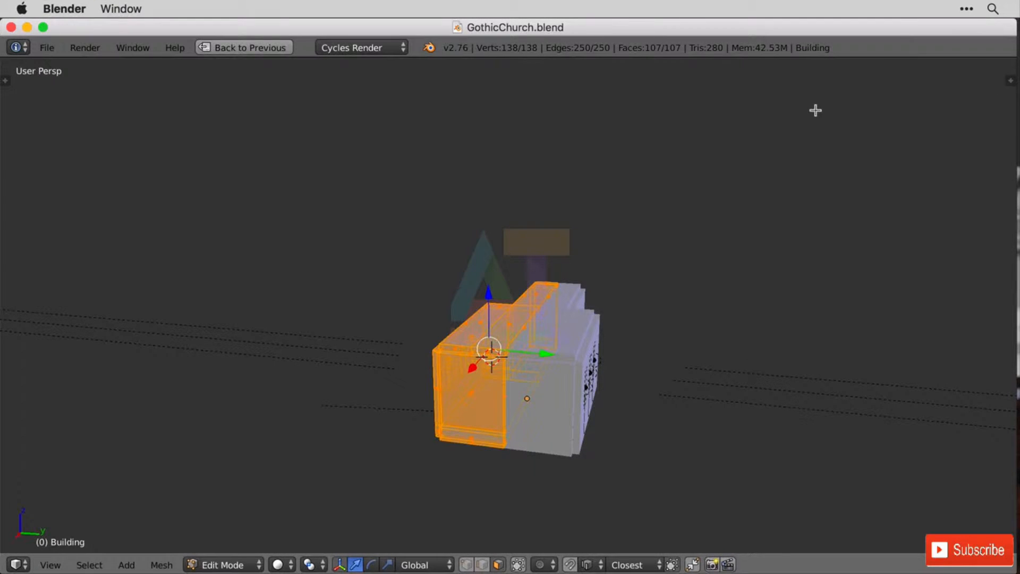
pyautogui.click(225, 48)
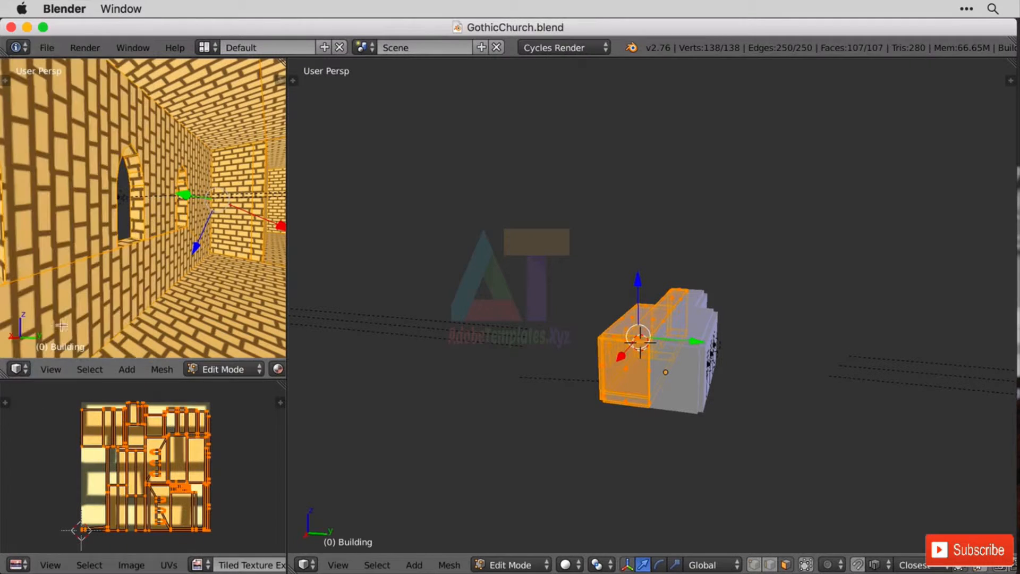
# - Switch the textured 3D view area to the Properties editor and turn off the Building's Mirror modifier display in edit mode
pyautogui.click(19, 369)
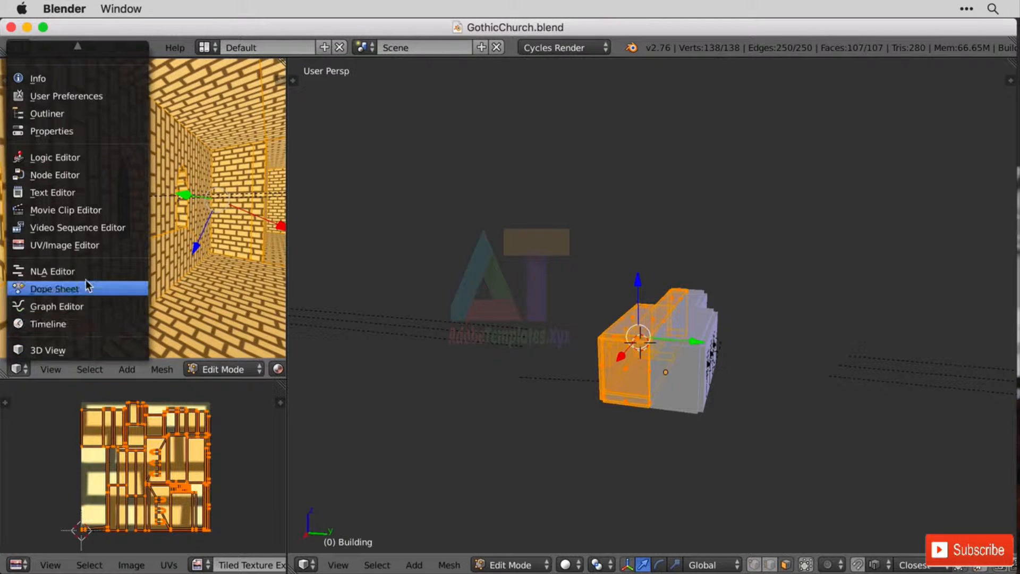
pyautogui.click(87, 130)
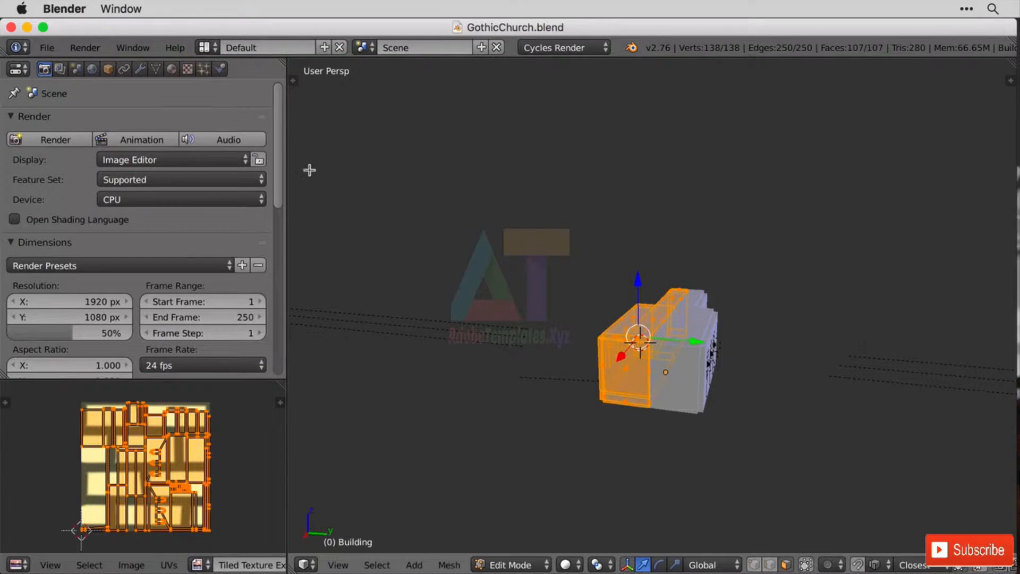
pyautogui.click(140, 70)
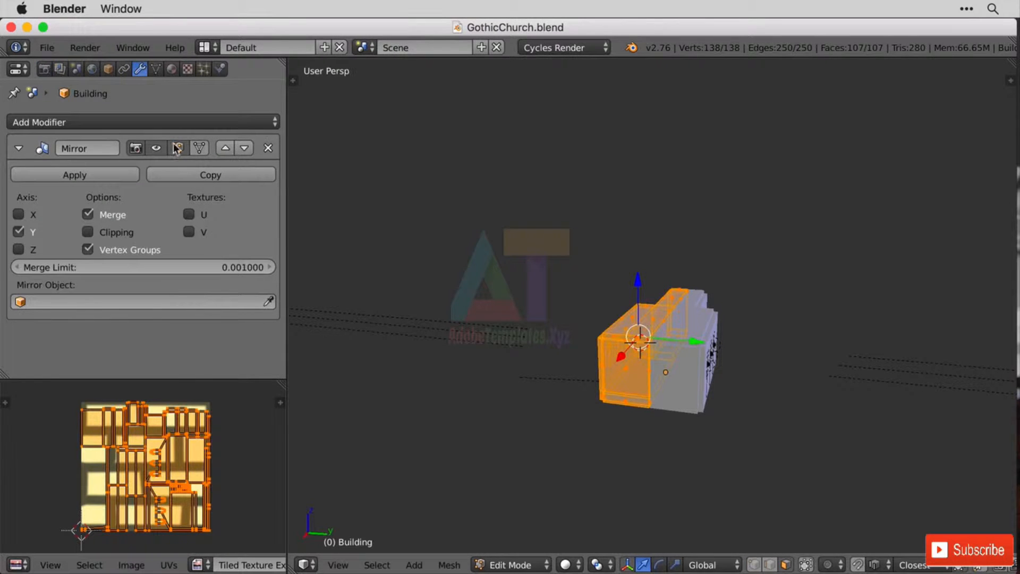
pyautogui.click(153, 148)
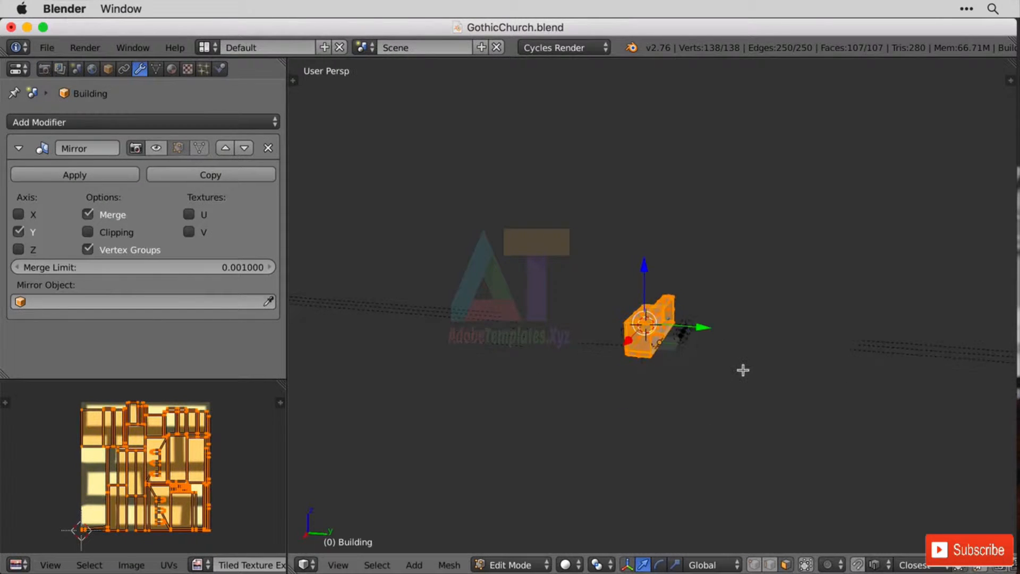
# - Switch the UV/Image Editor area to the Outliner
pyautogui.scroll(7, 741, 373)
pyautogui.moveTo(788, 405); pyautogui.dragTo(735, 372, button='middle')
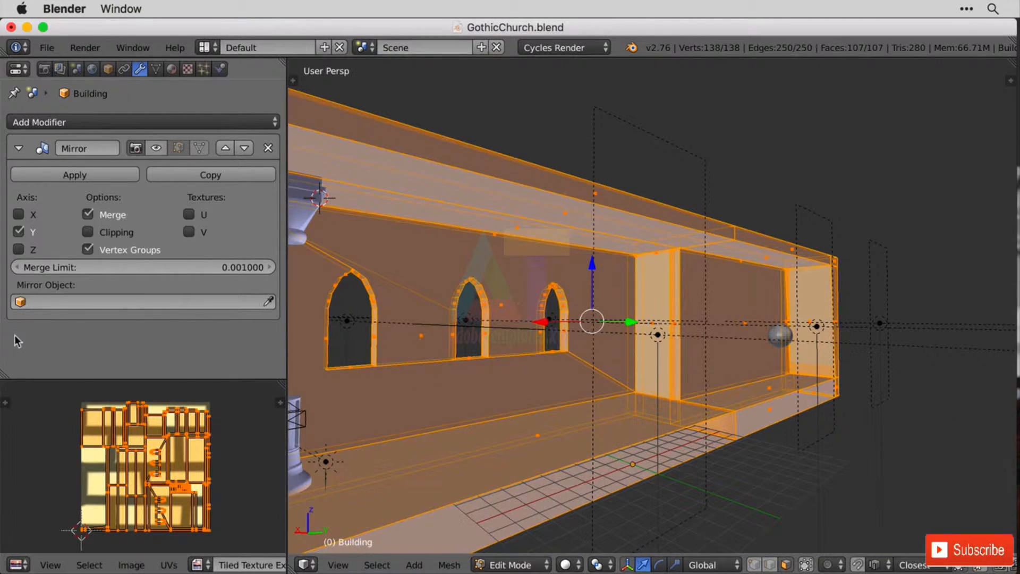
pyautogui.click(18, 565)
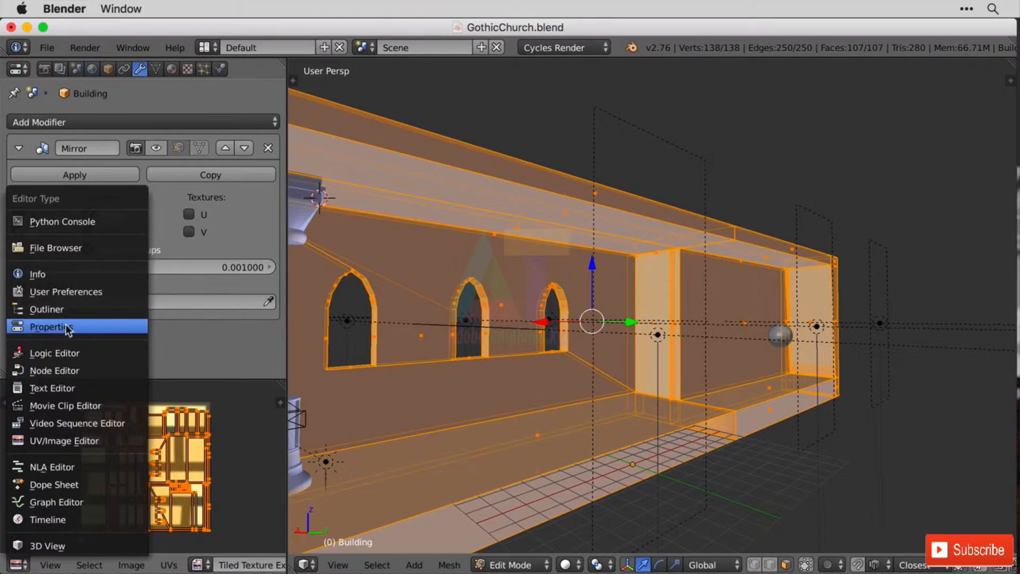
pyautogui.click(69, 307)
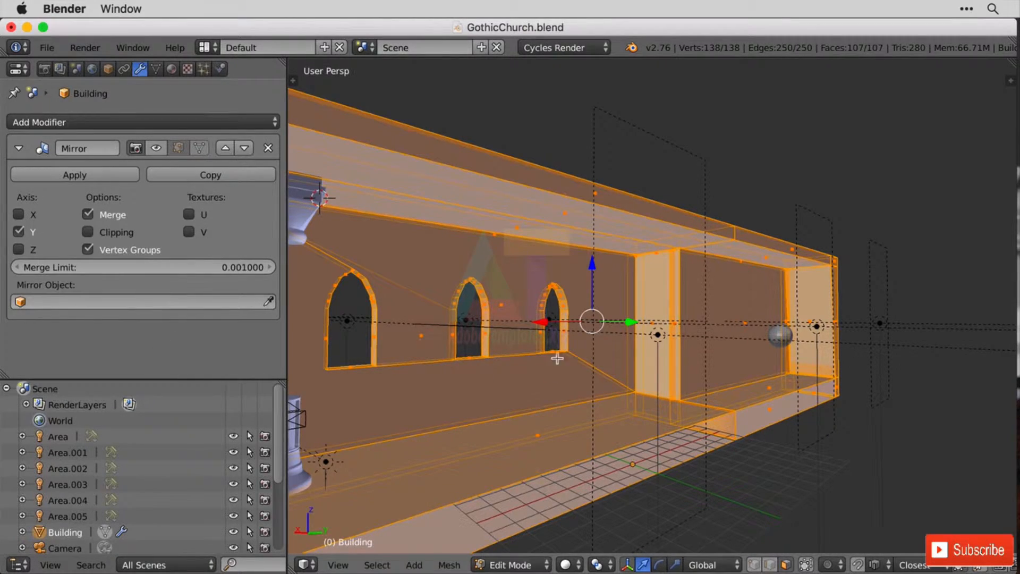
# - Examine the unmirrored half of the church building from several angles, including its window wall, end walls, floor and roof
pyautogui.moveTo(556, 353); pyautogui.dragTo(620, 303, button='middle')
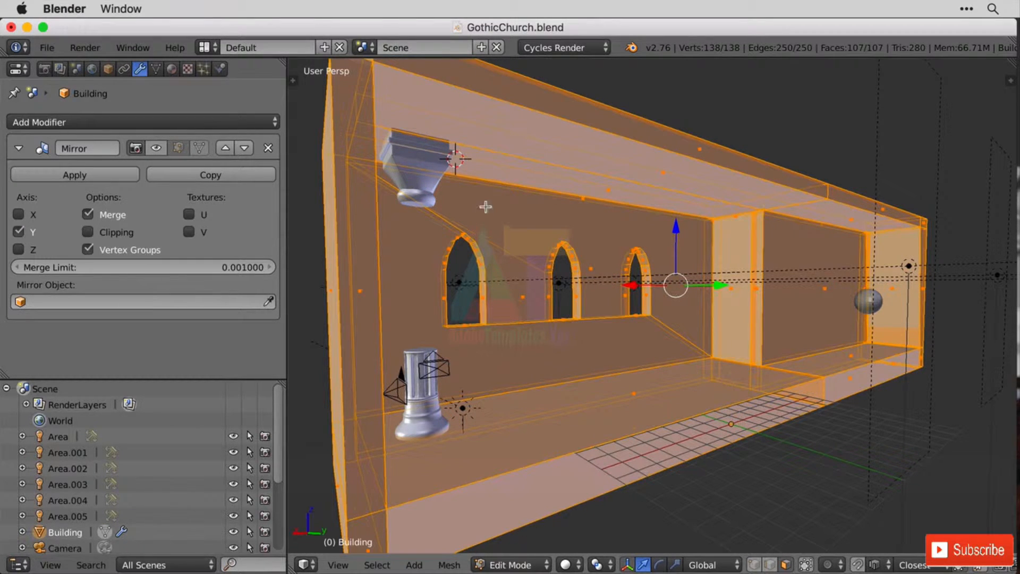
pyautogui.moveTo(682, 303)
pyautogui.mouseDown(button='middle')
pyautogui.moveTo(512, 319)
pyautogui.moveTo(631, 333)
pyautogui.moveTo(671, 313)
pyautogui.moveTo(683, 290)
pyautogui.moveTo(698, 290)
pyautogui.mouseUp(button='middle')
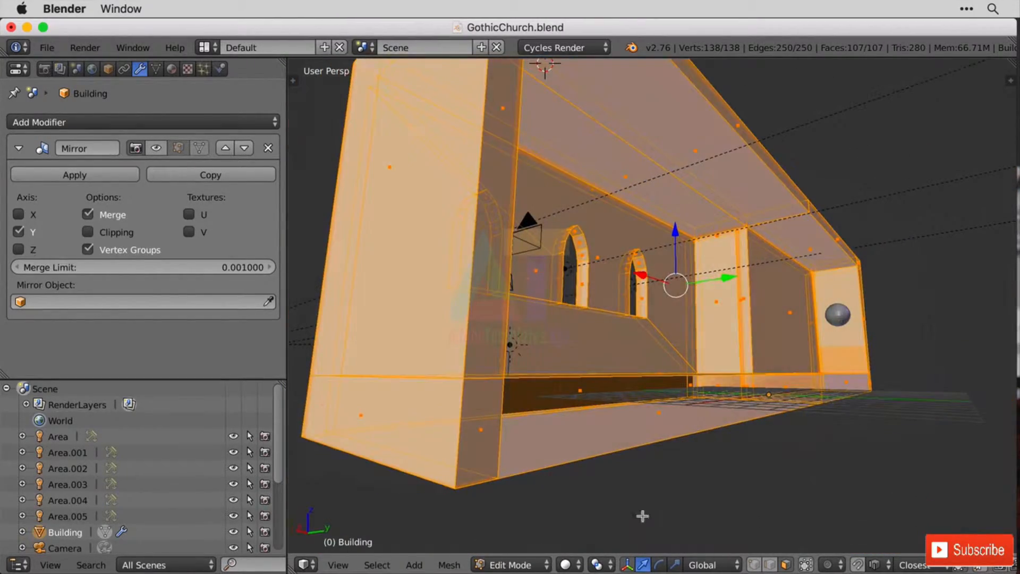
pyautogui.moveTo(847, 178); pyautogui.dragTo(771, 217, button='middle')
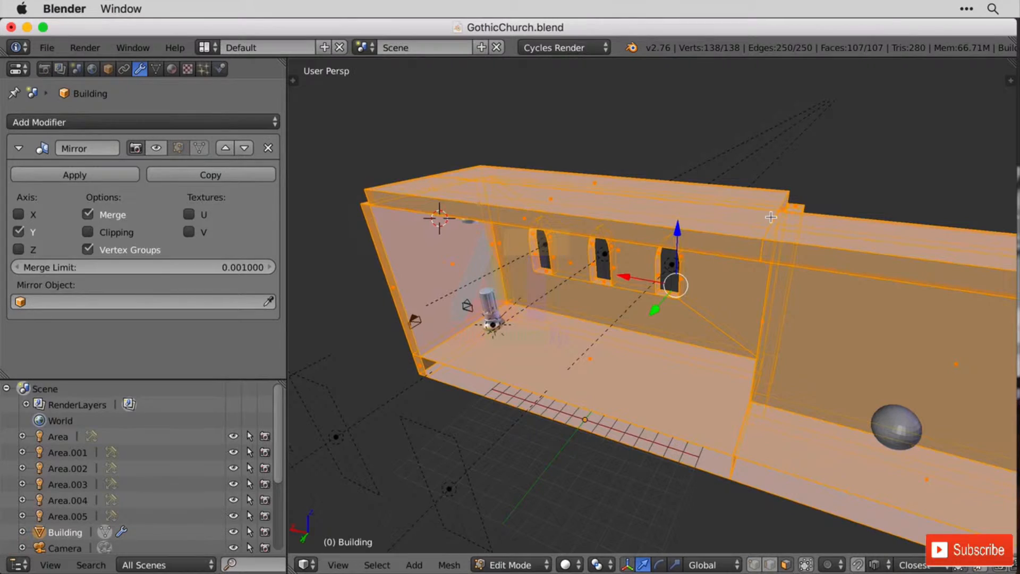
pyautogui.moveTo(508, 330); pyautogui.dragTo(526, 315, button='middle')
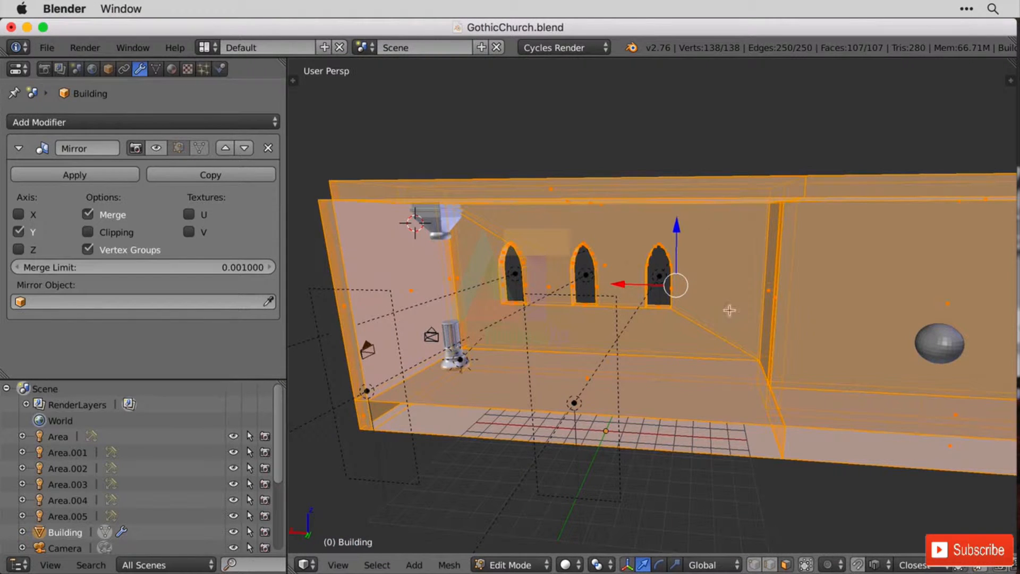
pyautogui.moveTo(539, 325); pyautogui.dragTo(555, 356, button='middle')
pyautogui.moveTo(636, 351); pyautogui.dragTo(603, 337, button='middle')
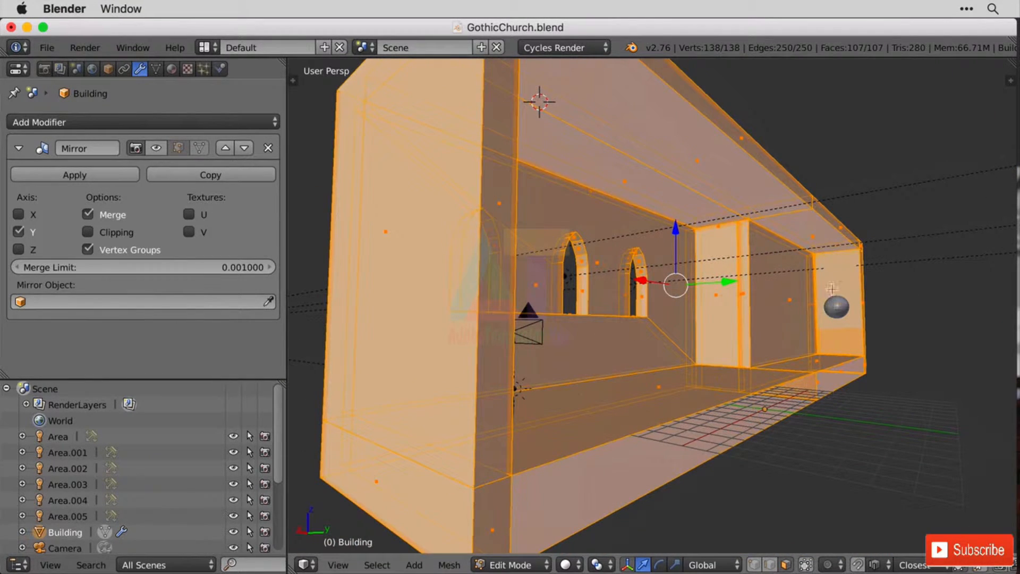
pyautogui.moveTo(881, 292); pyautogui.dragTo(835, 301, button='middle')
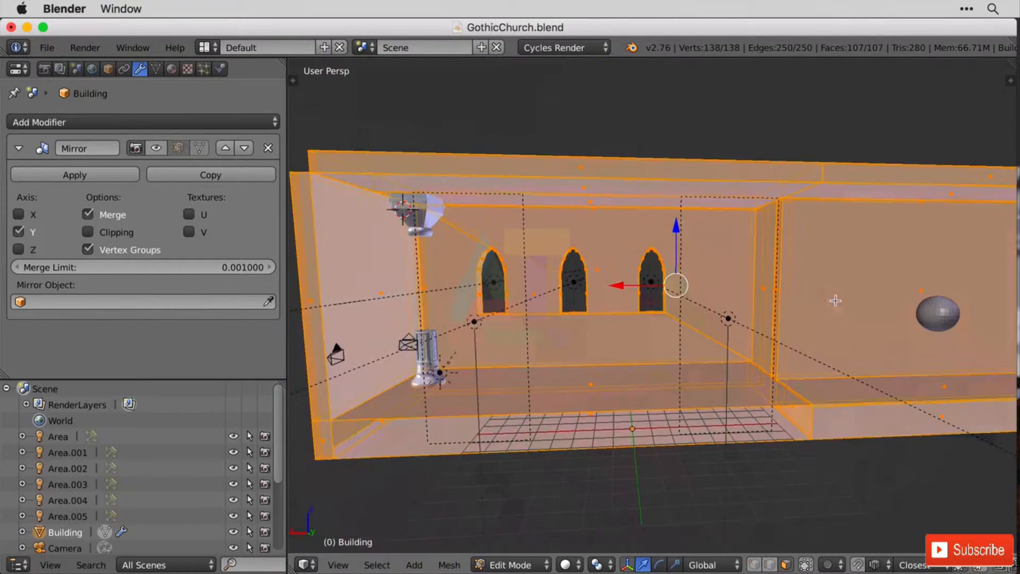
pyautogui.moveTo(790, 342); pyautogui.dragTo(675, 344, button='middle')
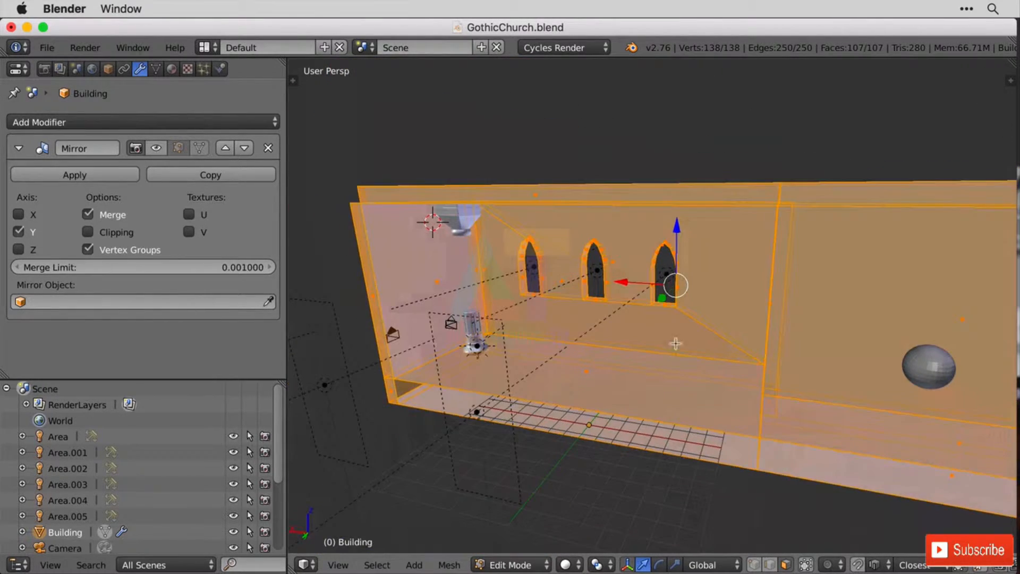
pyautogui.moveTo(414, 338); pyautogui.dragTo(597, 356, button='middle')
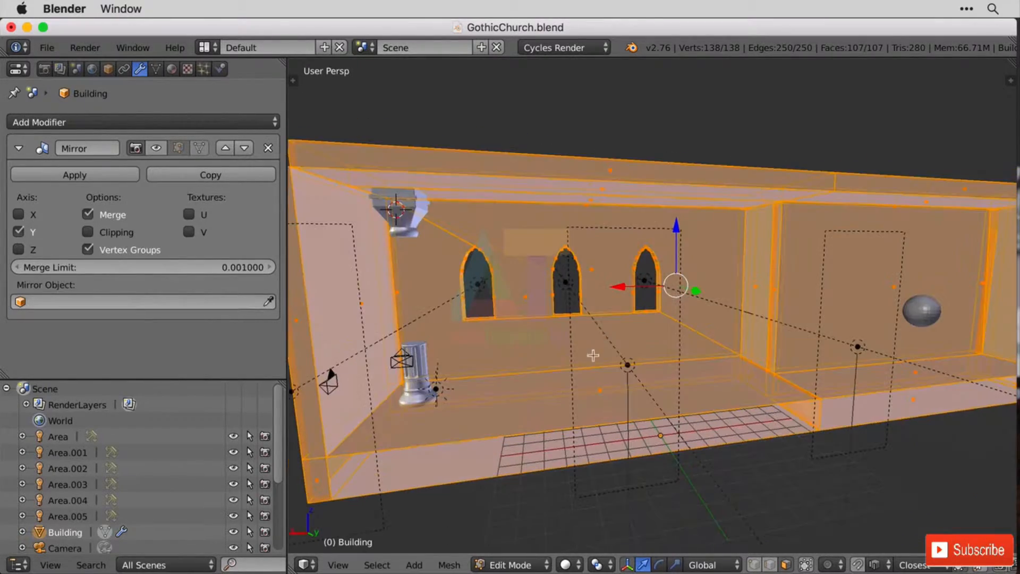
pyautogui.moveTo(531, 382); pyautogui.dragTo(579, 384, button='middle')
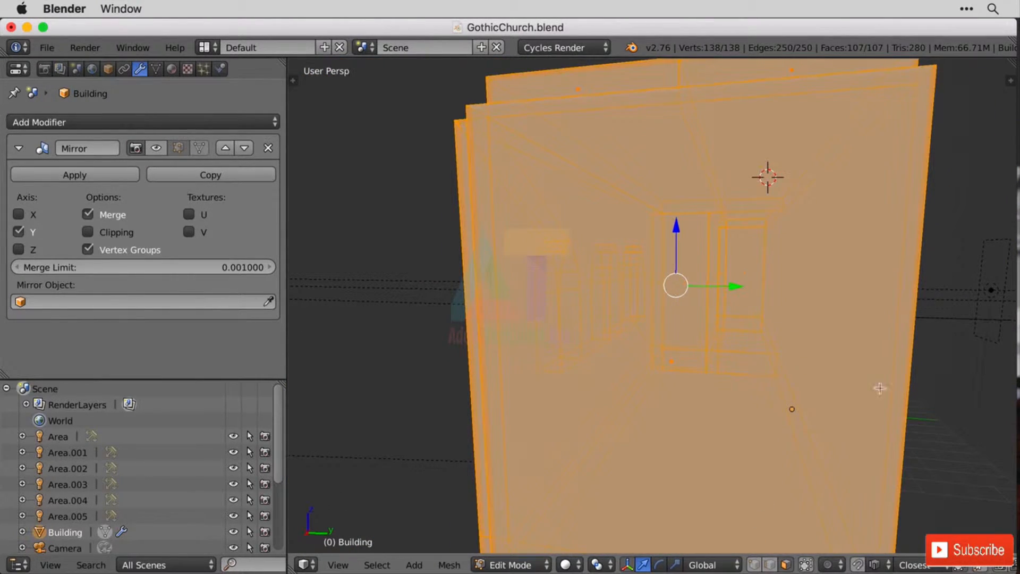
pyautogui.moveTo(920, 394); pyautogui.dragTo(868, 394, button='middle')
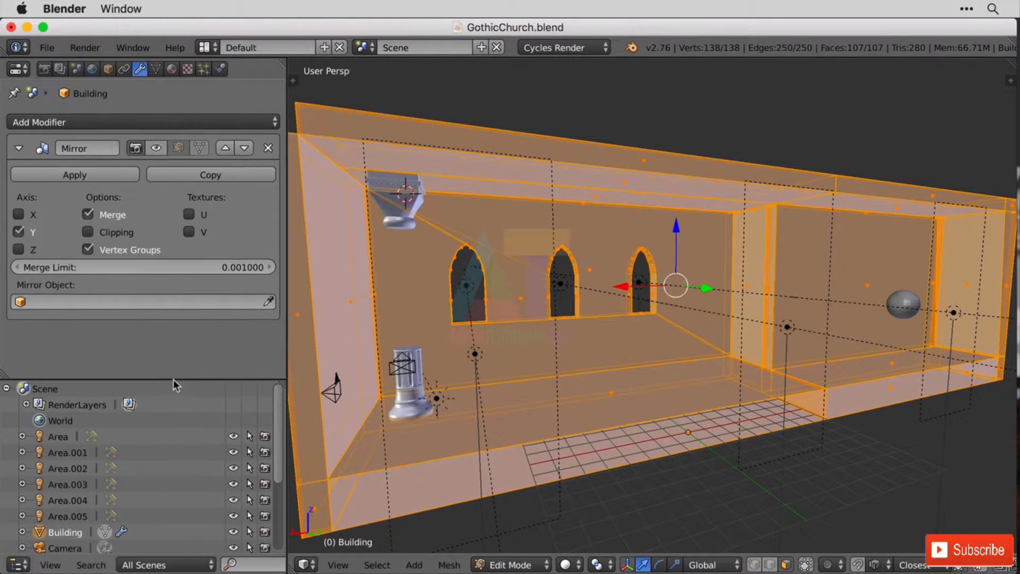
# - Enlarge the Outliner and hide all area lights, cameras, the sun, CutOut, pillar parts and Sphere, leaving only Building shown
pyautogui.moveTo(173, 380); pyautogui.dragTo(191, 169)
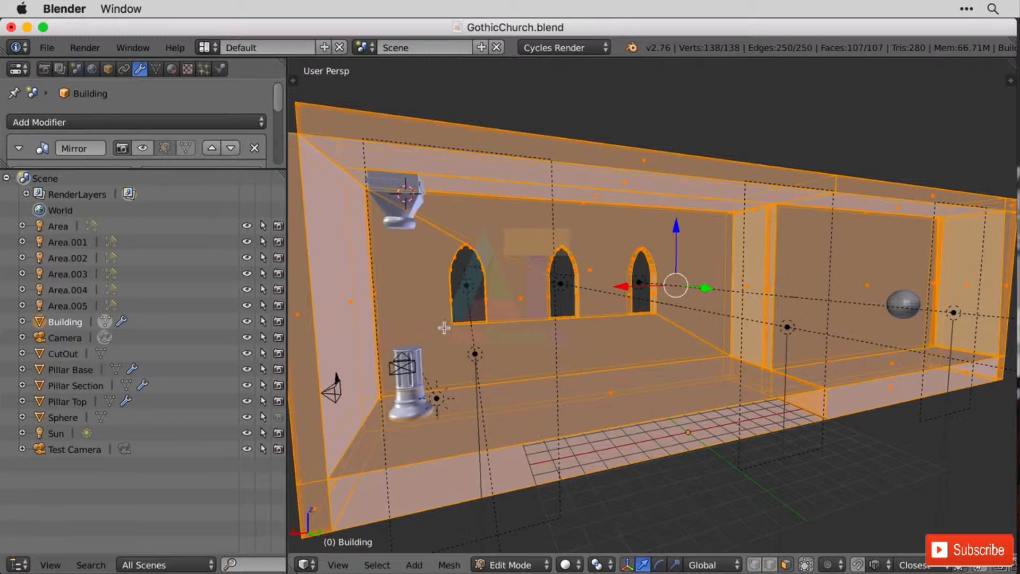
pyautogui.moveTo(441, 334)
pyautogui.mouseDown(button='middle')
pyautogui.moveTo(483, 325)
pyautogui.moveTo(439, 325)
pyautogui.mouseUp(button='middle')
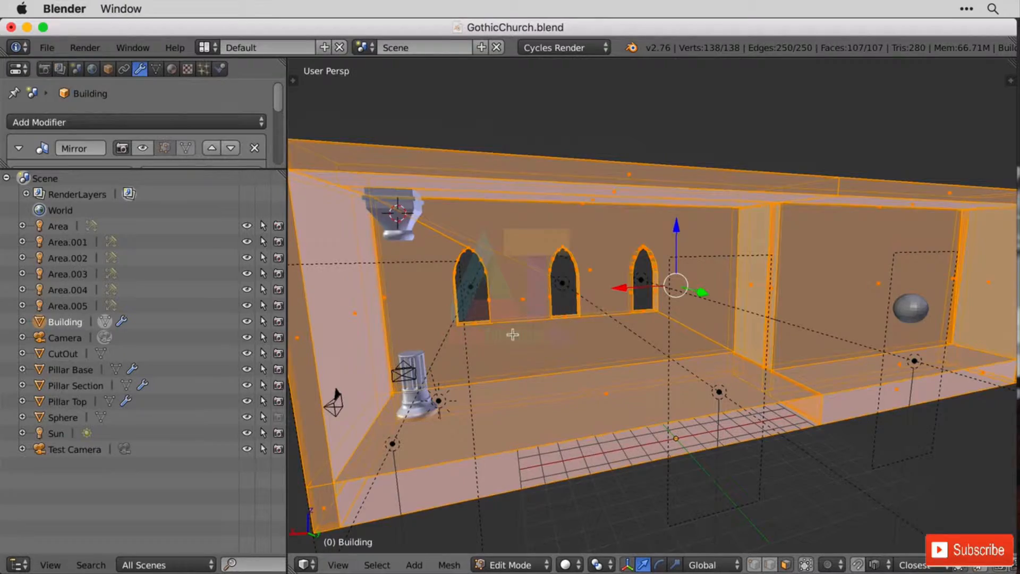
pyautogui.moveTo(513, 332); pyautogui.dragTo(886, 334, button='middle')
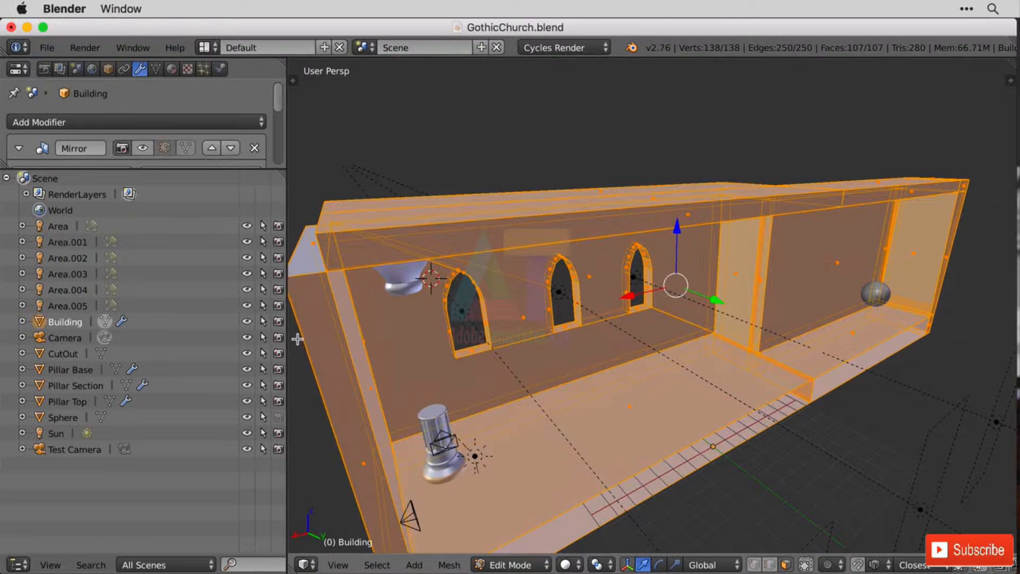
pyautogui.moveTo(247, 306); pyautogui.dragTo(247, 226)
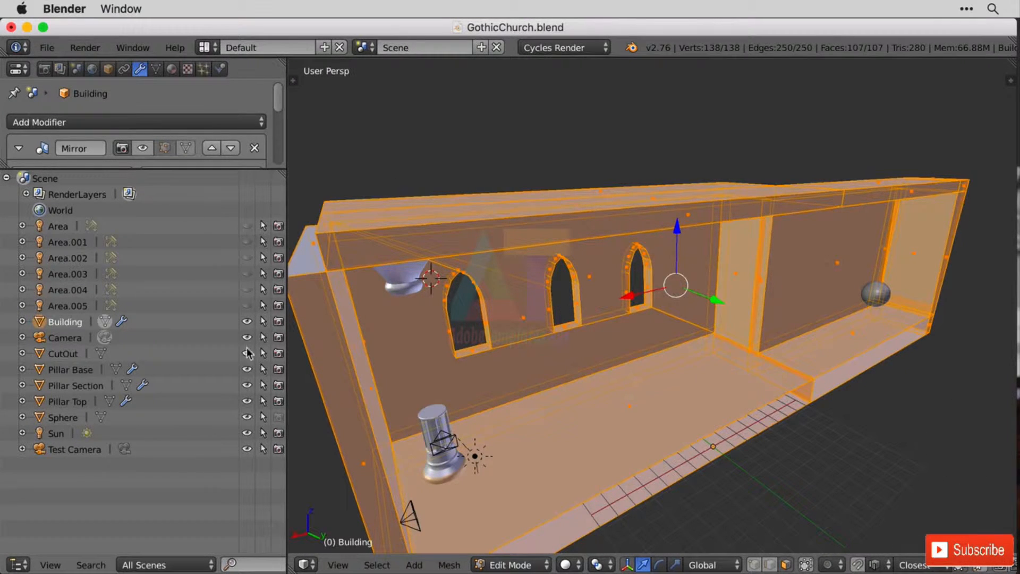
pyautogui.moveTo(248, 340); pyautogui.dragTo(252, 452)
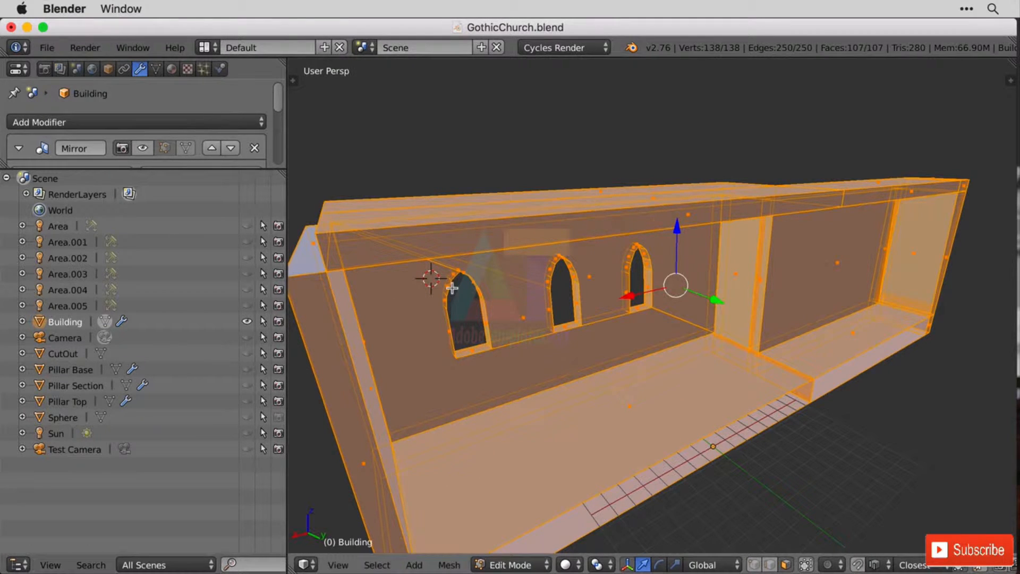
# - Inspect the isolated building's window wall and the edges around the arched openings from inside and outside
pyautogui.moveTo(428, 351); pyautogui.dragTo(410, 332, button='middle')
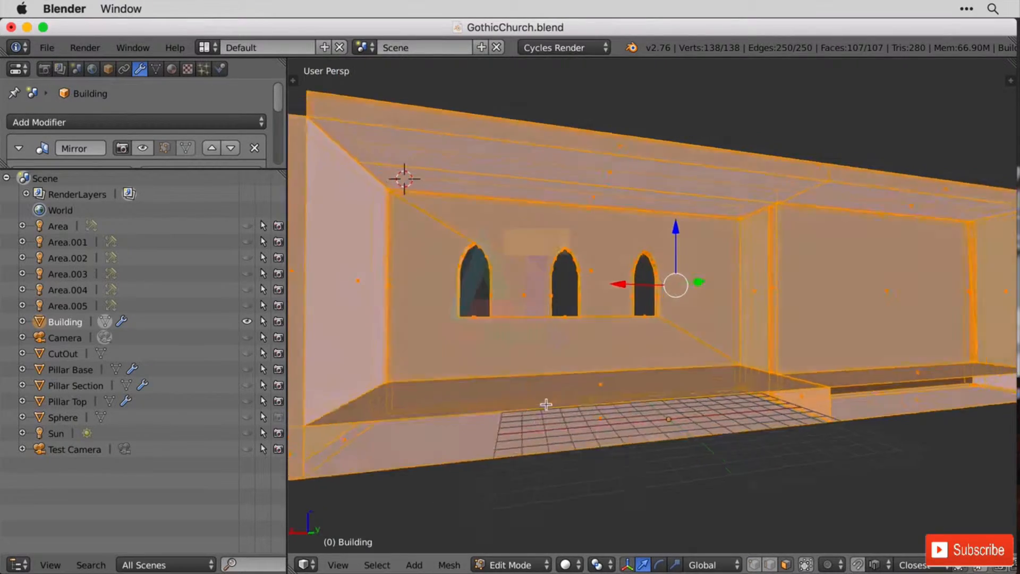
pyautogui.moveTo(547, 404); pyautogui.dragTo(661, 270, button='middle')
pyautogui.moveTo(804, 235); pyautogui.dragTo(675, 187, button='middle')
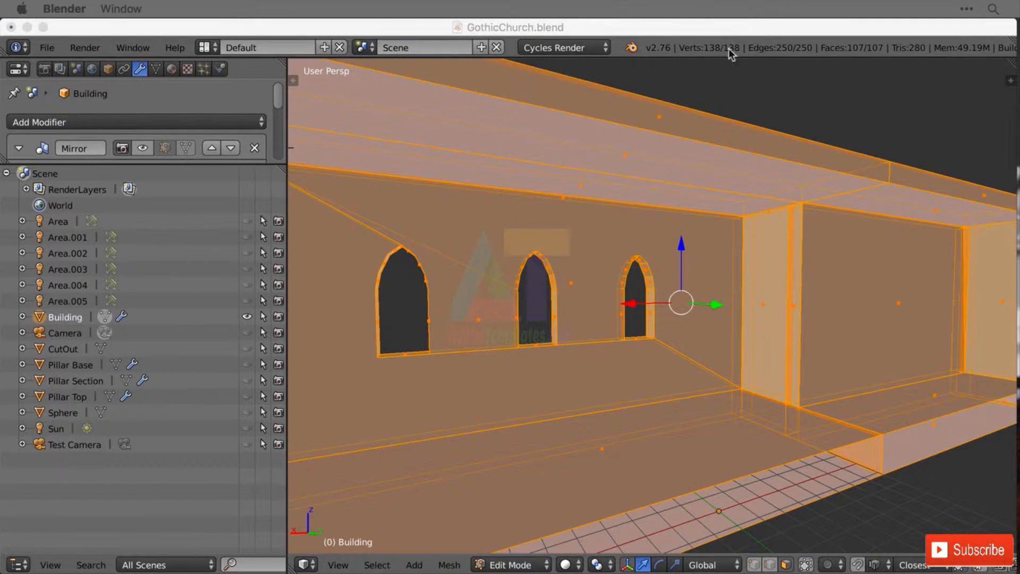
pyautogui.click(728, 30)
pyautogui.moveTo(795, 284); pyautogui.dragTo(747, 311, button='middle')
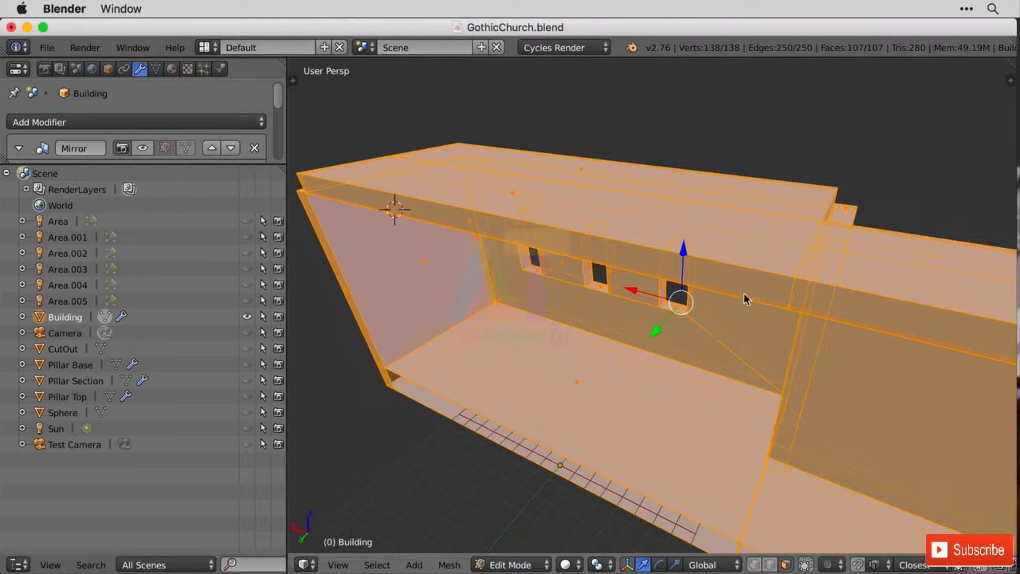
pyautogui.moveTo(721, 310); pyautogui.dragTo(679, 337, button='middle')
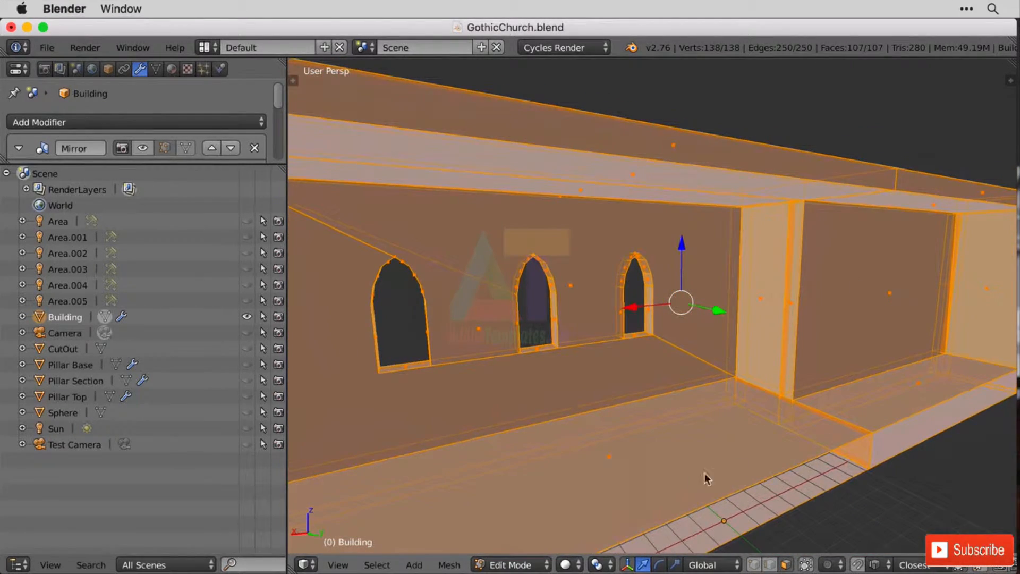
pyautogui.moveTo(592, 311); pyautogui.dragTo(724, 305, button='middle')
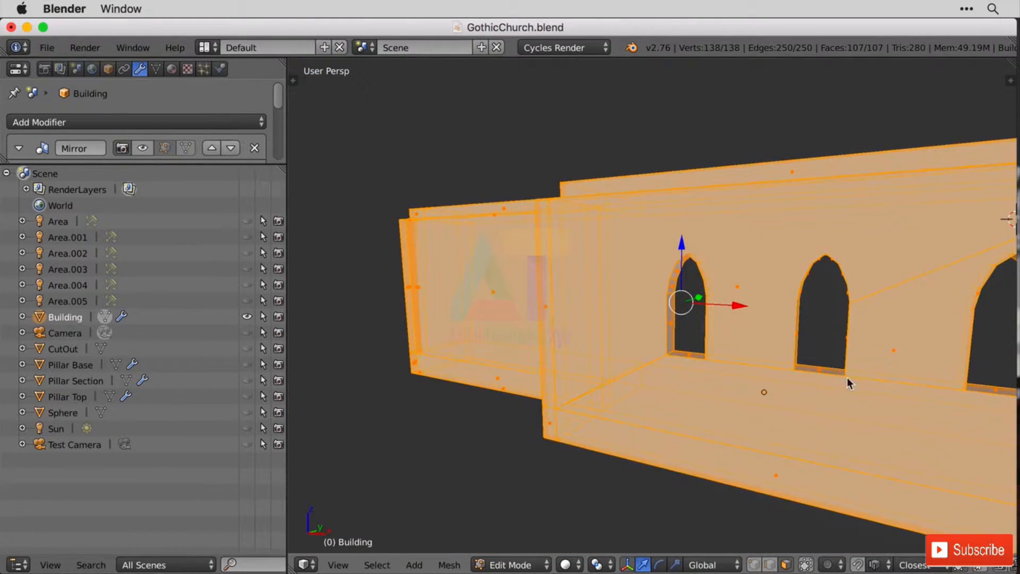
pyautogui.moveTo(847, 378); pyautogui.dragTo(767, 307, button='middle')
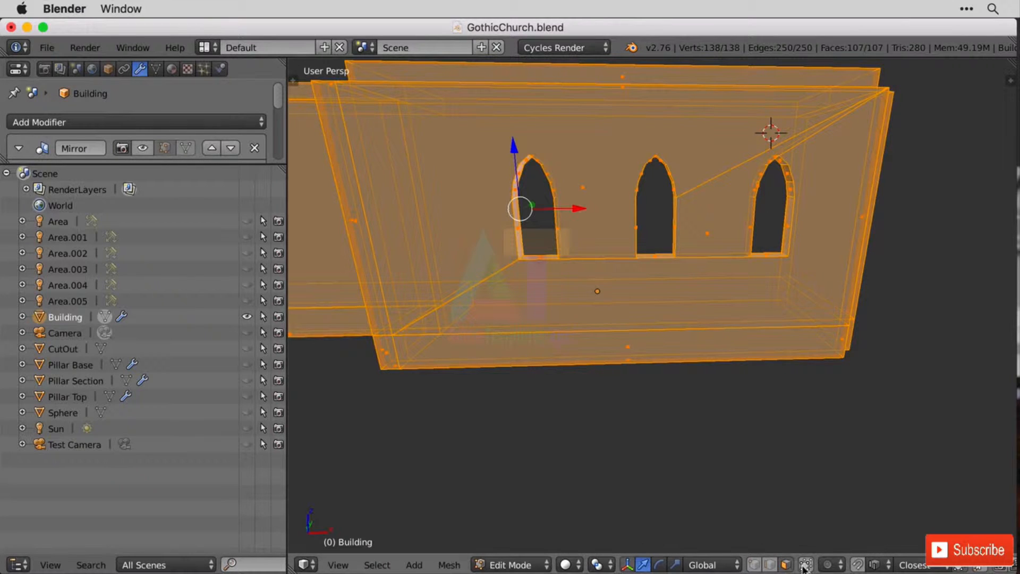
# - In vertex select mode, select the lower corner vertex where the three-window section meets the adjoining section and snap the 3D cursor to it
pyautogui.click(754, 565)
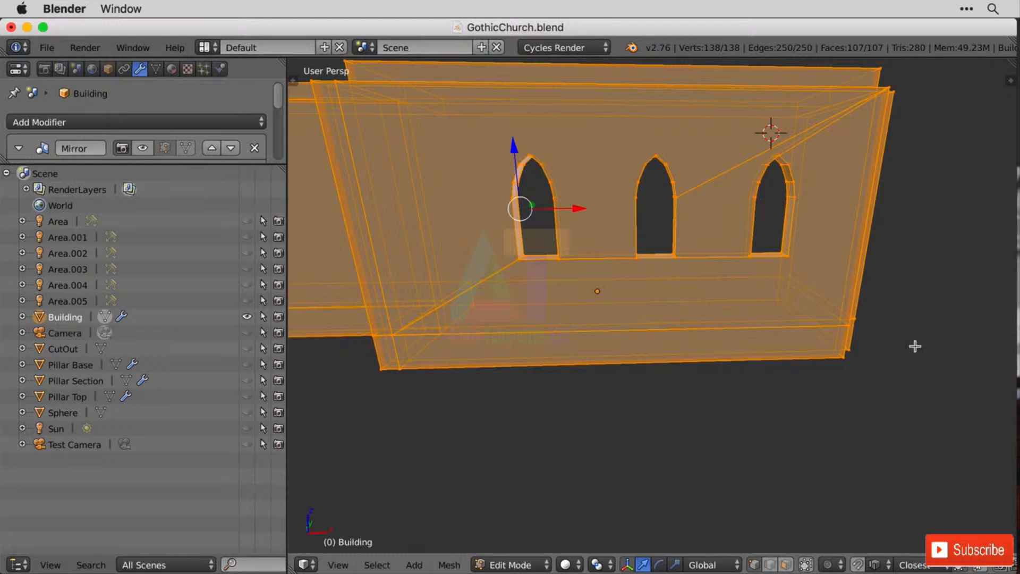
pyautogui.moveTo(916, 347)
pyautogui.mouseDown(button='middle')
pyautogui.moveTo(897, 324)
pyautogui.moveTo(925, 349)
pyautogui.mouseUp(button='middle')
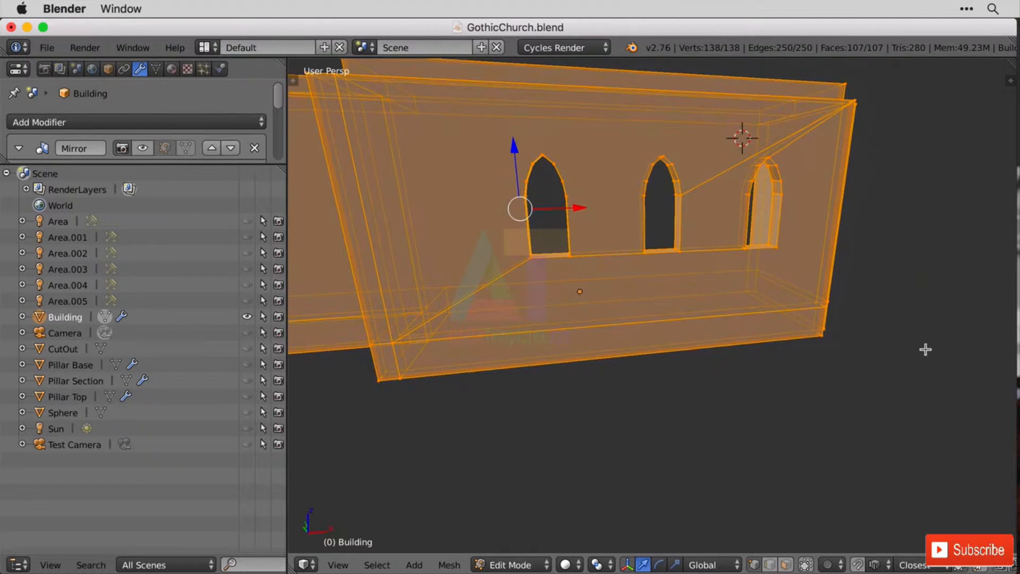
pyautogui.rightClick(390, 338)
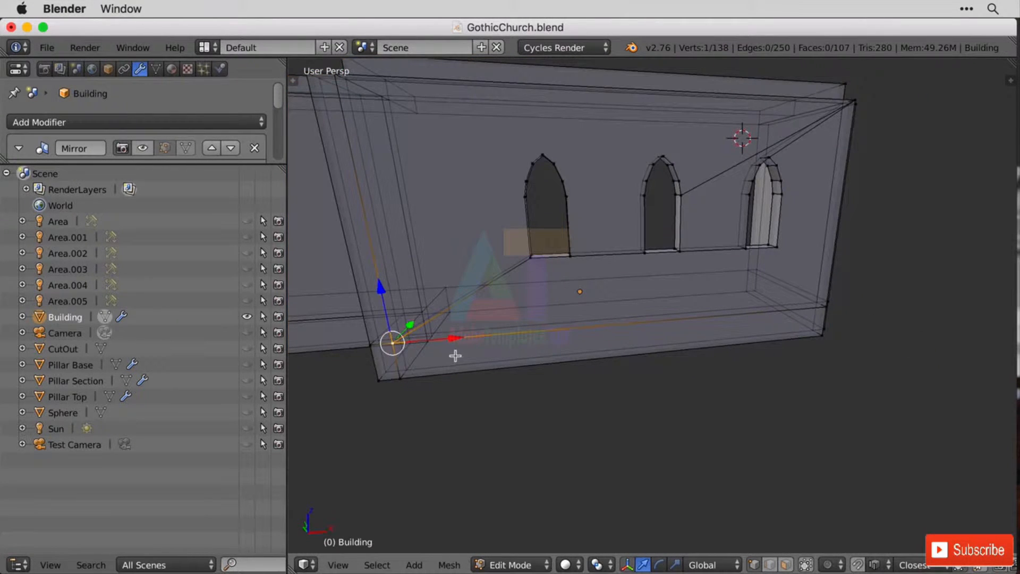
pyautogui.hotkey('shift', 's')
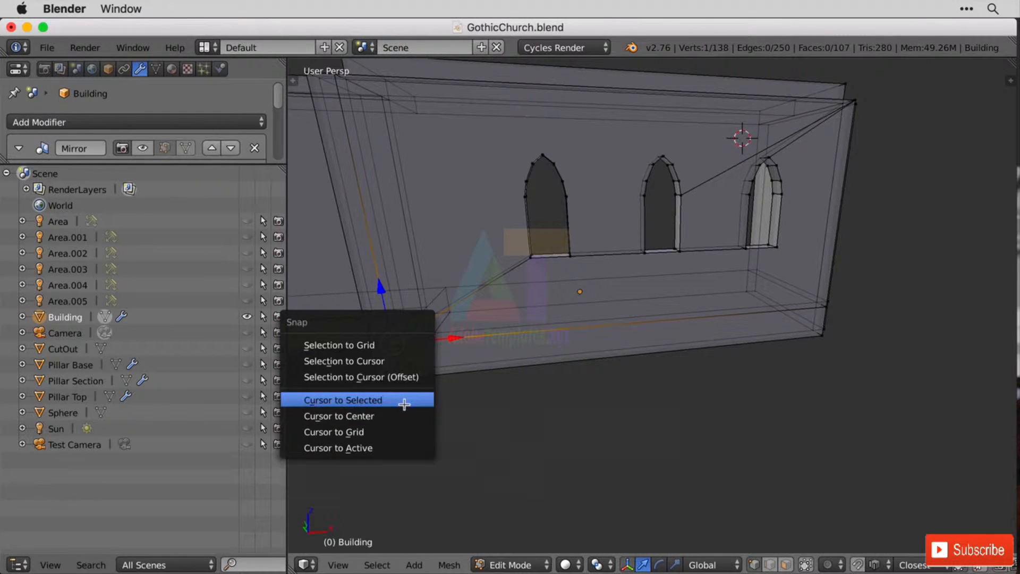
pyautogui.click(403, 404)
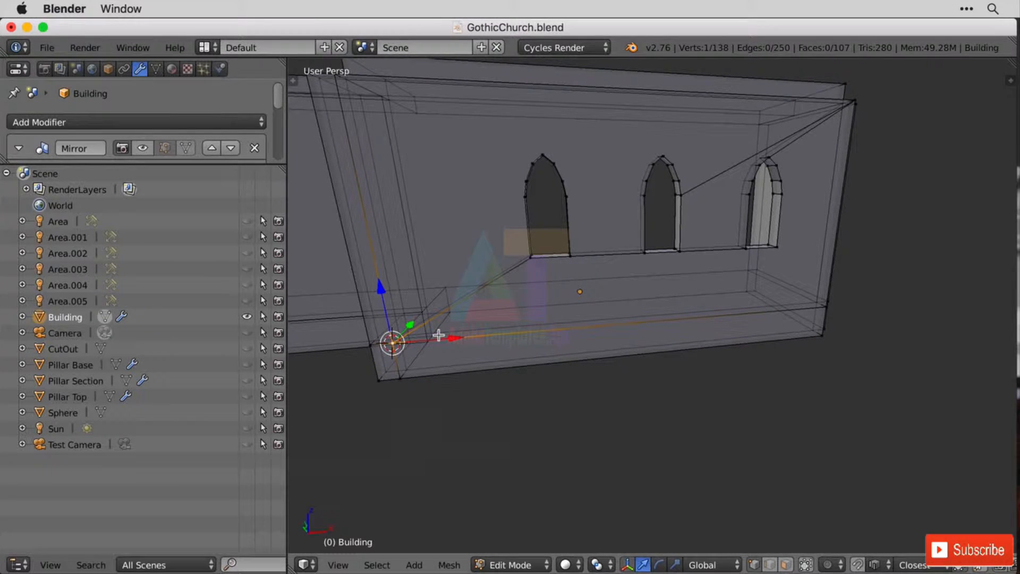
# - Leave edit mode on Building and bring up the Single Vert options among the mesh types that can be added
pyautogui.press('Tab')
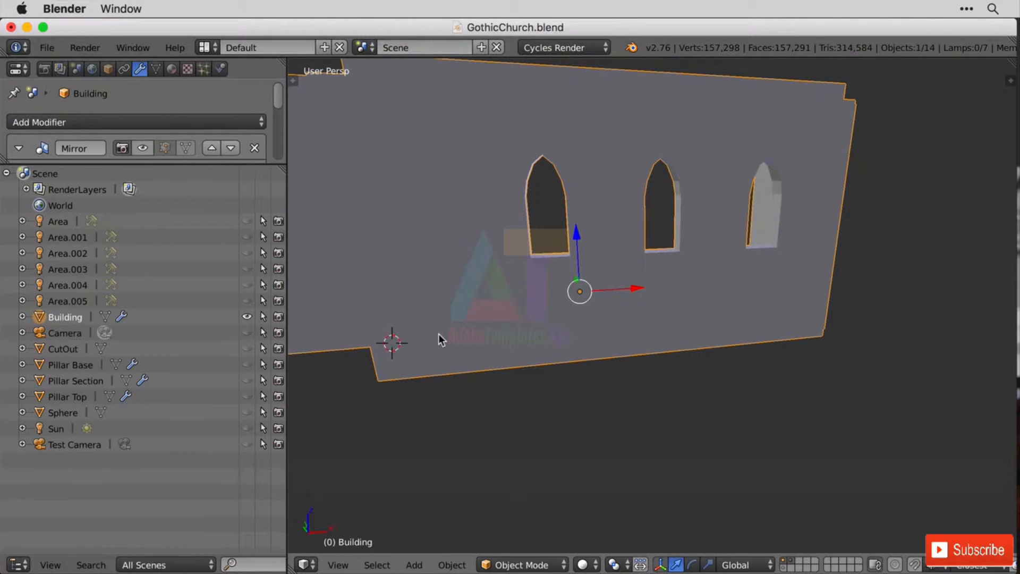
pyautogui.hotkey('shift', 'a')
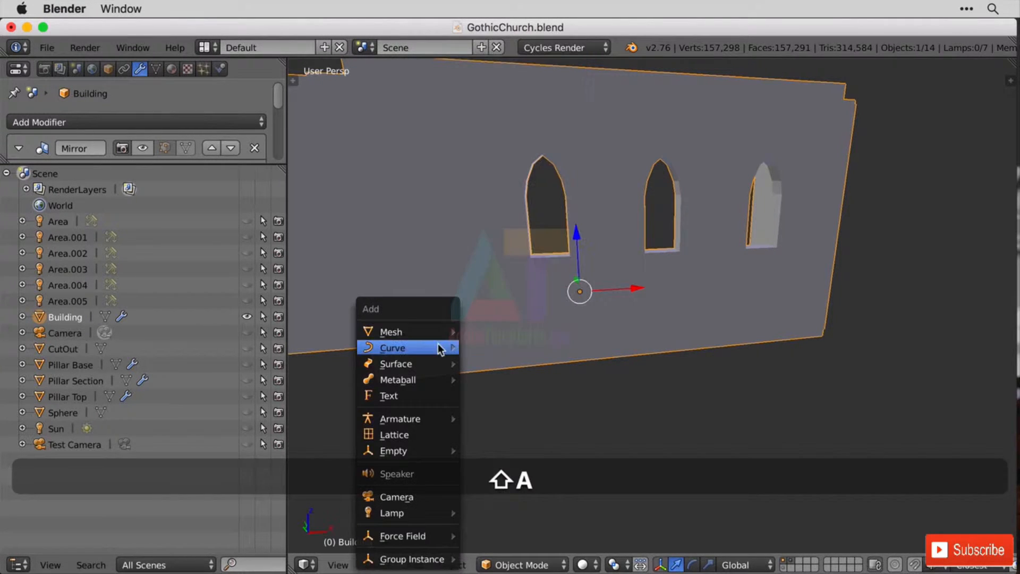
pyautogui.moveTo(441, 345)
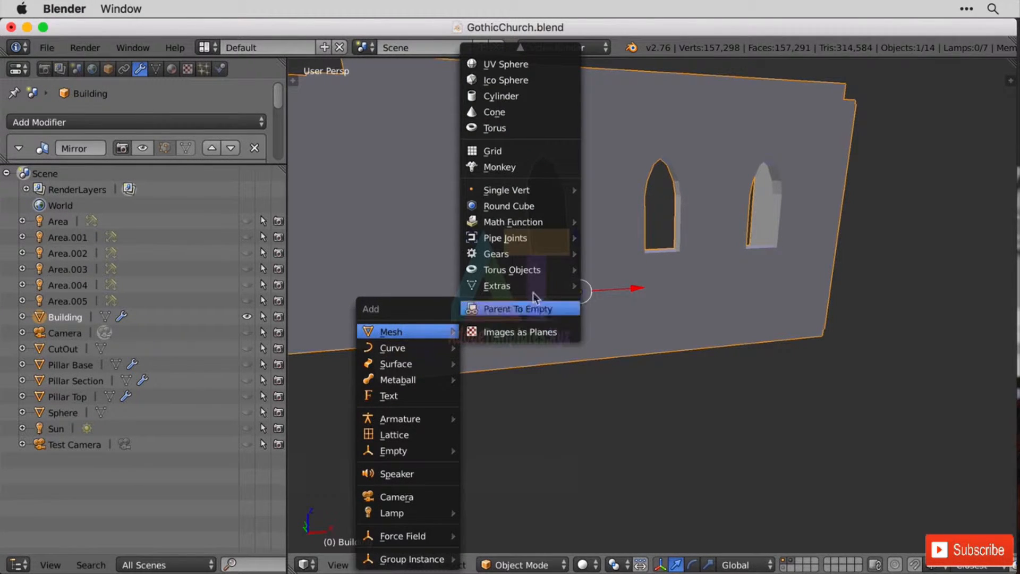
pyautogui.moveTo(551, 248)
pyautogui.moveTo(540, 191)
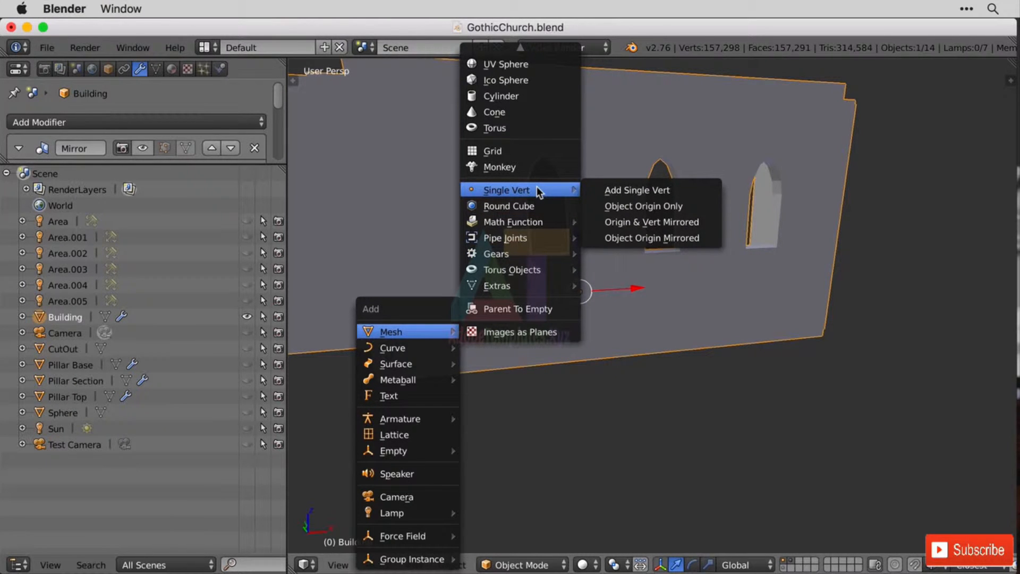
pyautogui.click(649, 190)
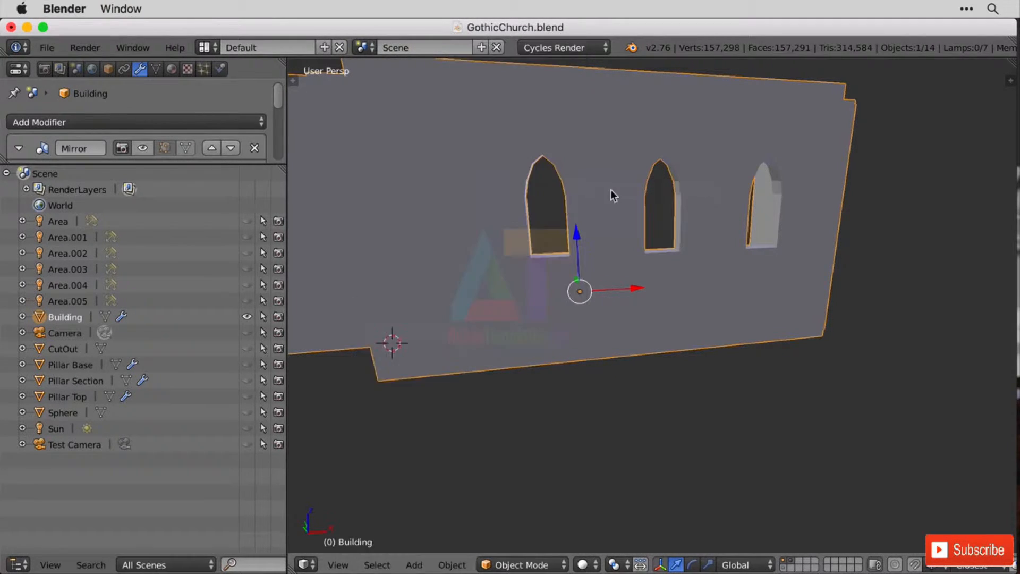
# - Check in the user preferences whether the Add Mesh: Extra Objects add-on is enabled
pyautogui.click(47, 47)
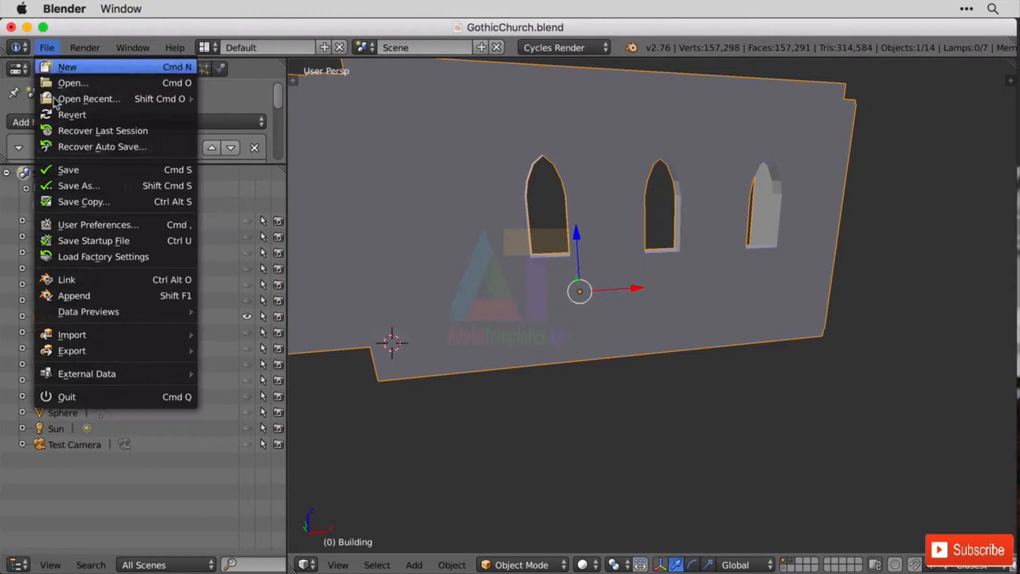
pyautogui.click(117, 226)
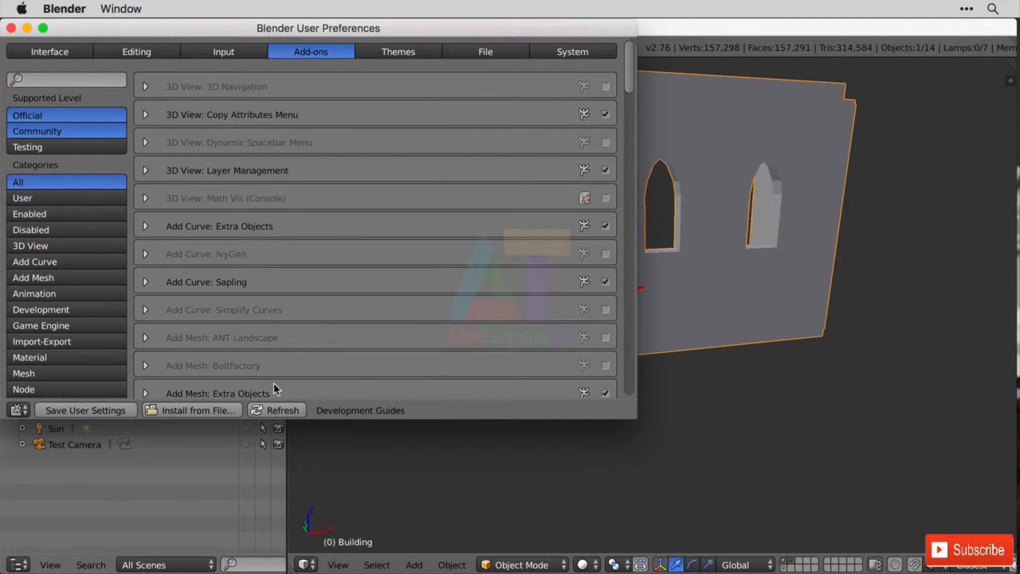
pyautogui.scroll(-3, 274, 383)
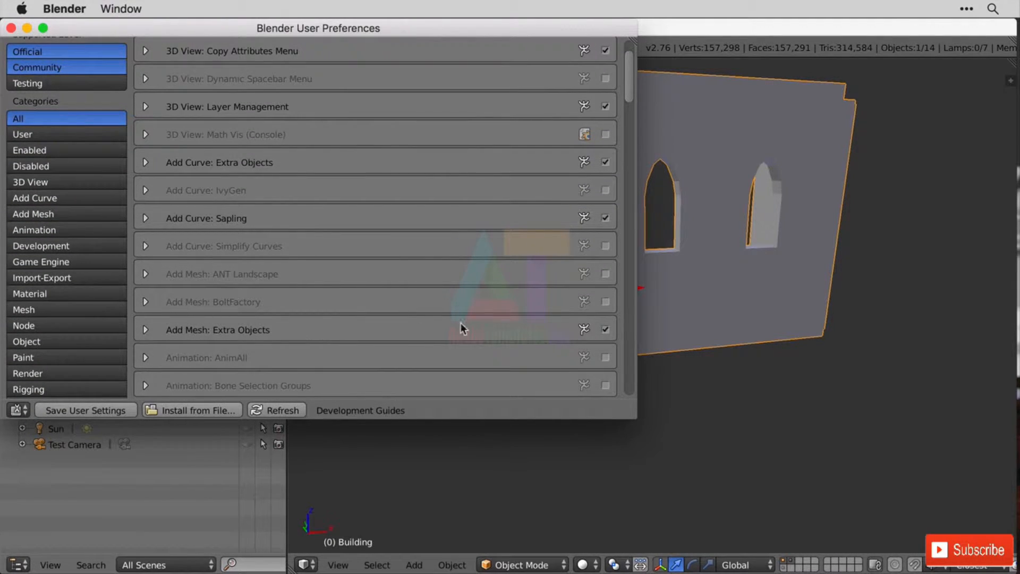
pyautogui.click(604, 329)
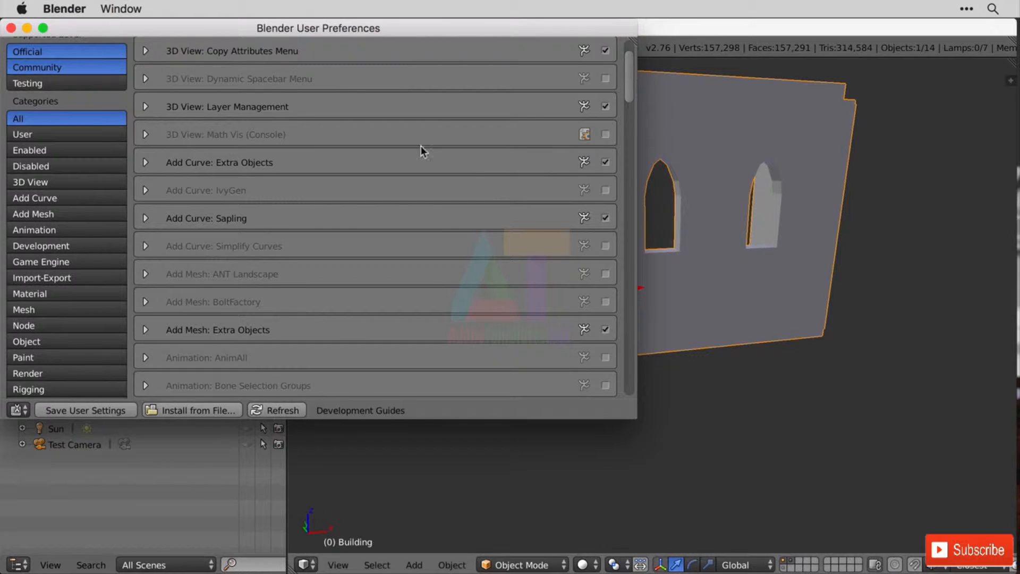
pyautogui.click(11, 28)
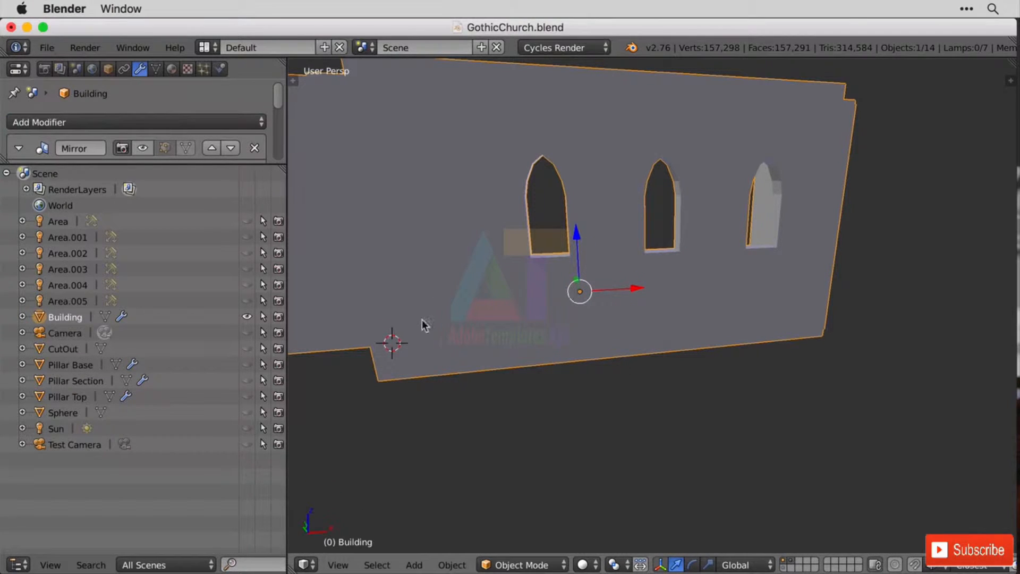
# - Add a single vertex as a new mesh object at the 3D cursor
pyautogui.hotkey('shift', 'a')
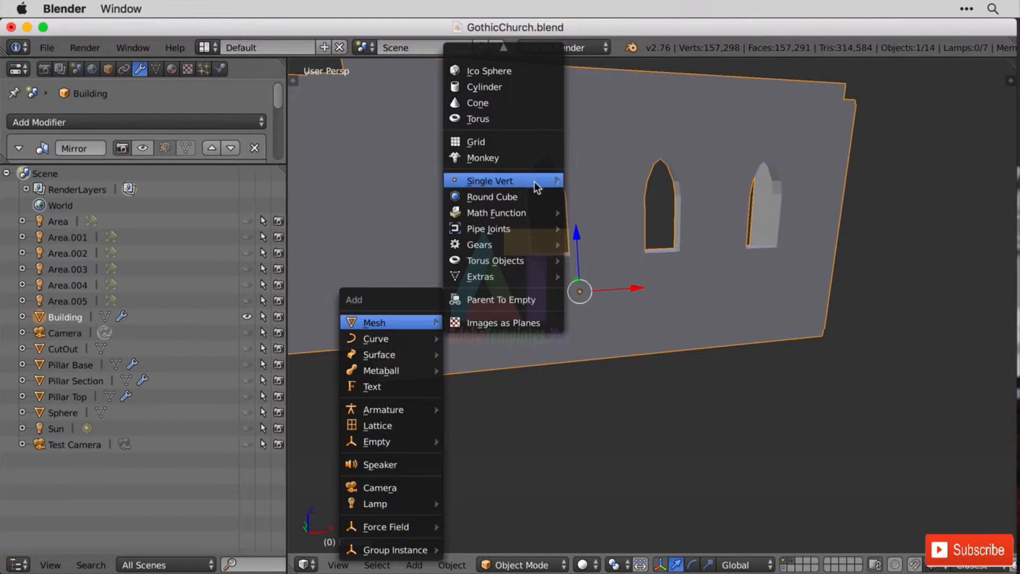
pyautogui.moveTo(532, 182)
pyautogui.click(602, 181)
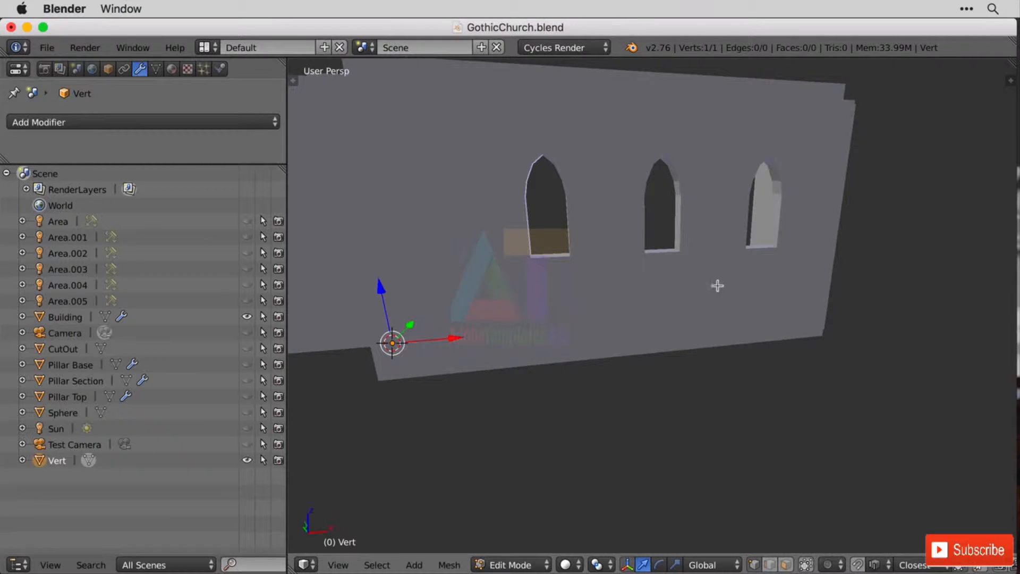
# - Enable snapping with Vertex as the snap element and show the scene in wireframe
pyautogui.click(858, 564)
pyautogui.click(876, 564)
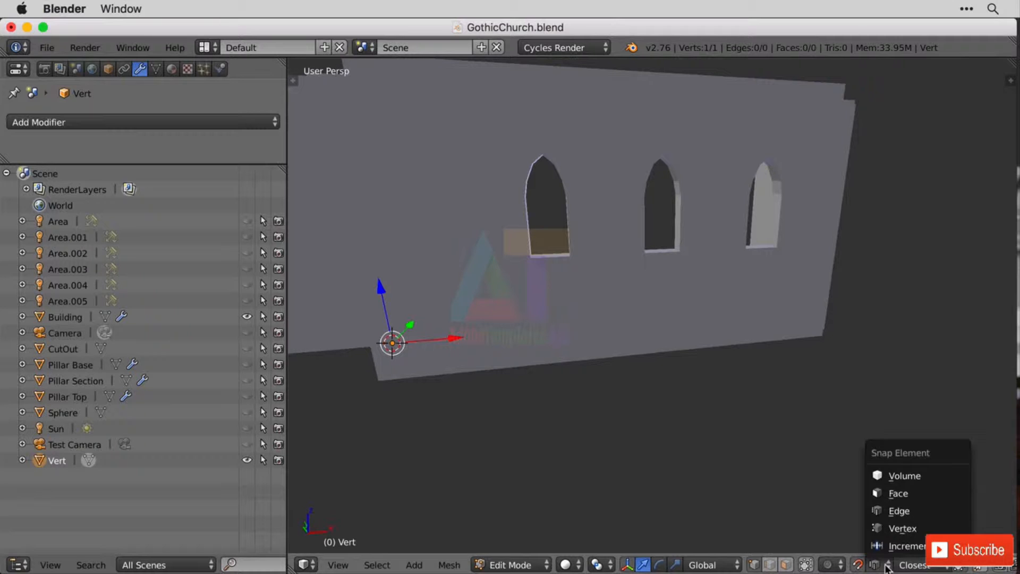
pyautogui.click(918, 528)
pyautogui.press('z')
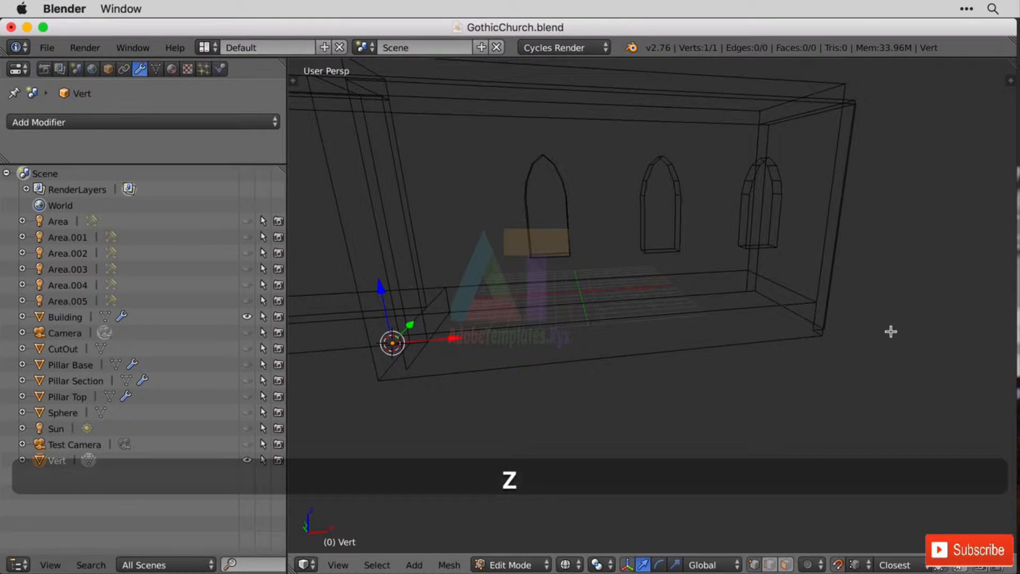
# - Extrude the vertex along the floor to the building's far lower corner, then 12 units up to the upper corner, snapping to the vertices
pyautogui.moveTo(891, 332); pyautogui.dragTo(914, 298, button='middle')
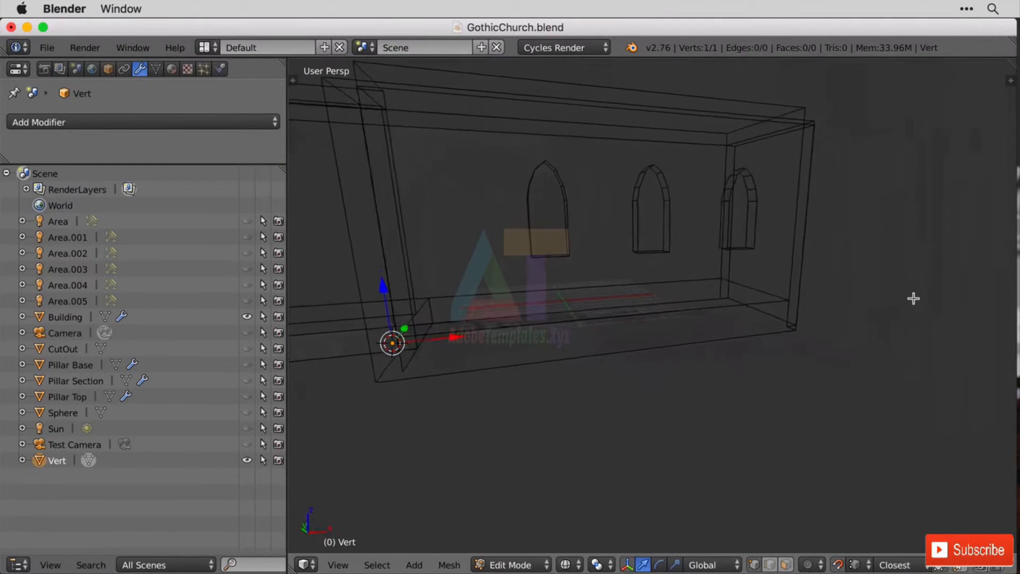
pyautogui.scroll(4, 913, 299)
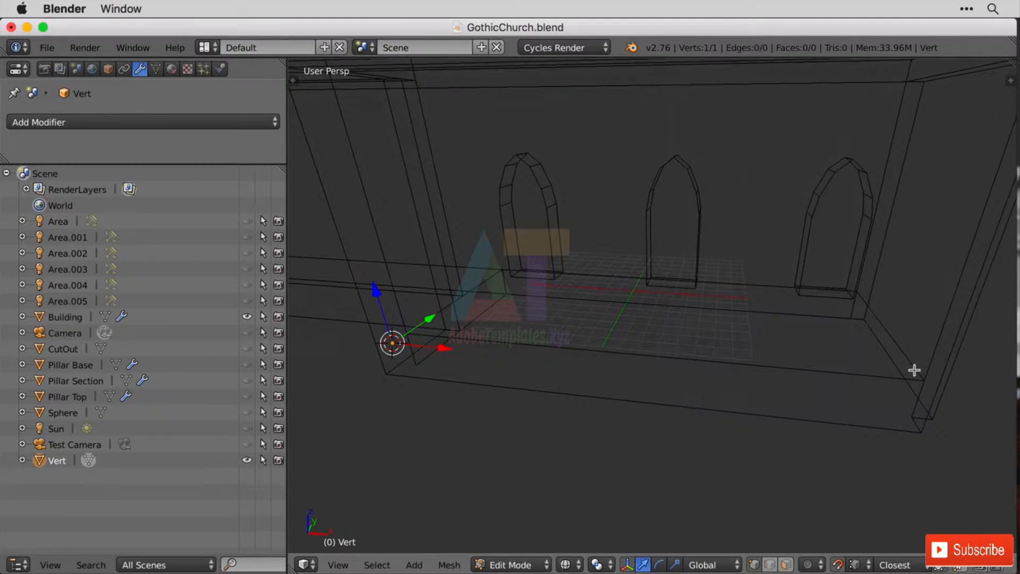
pyautogui.press('e')
pyautogui.click(924, 378)
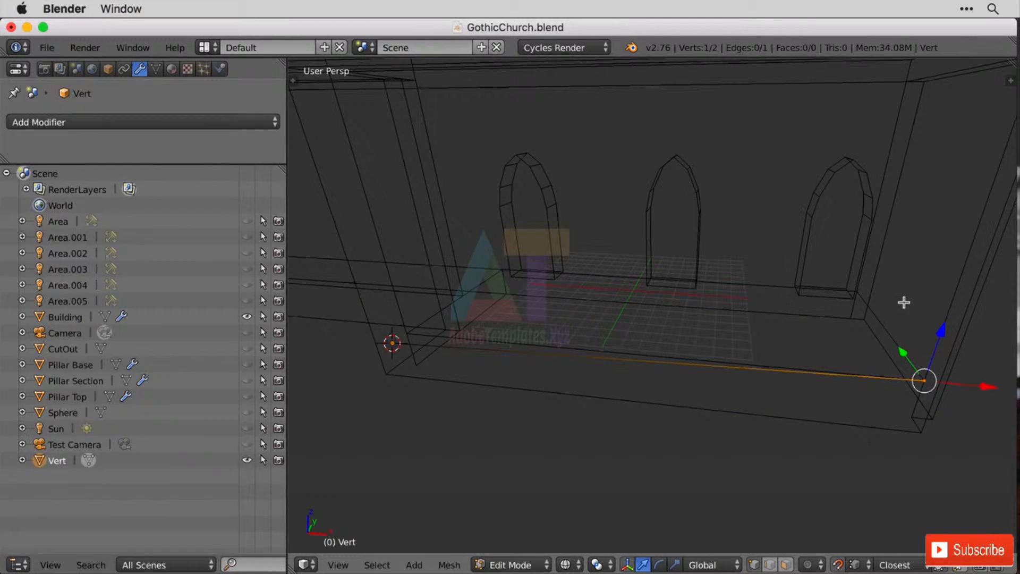
pyautogui.moveTo(904, 303)
pyautogui.keyDown('shift'); pyautogui.mouseDown(button='middle')
pyautogui.moveTo(875, 360)
pyautogui.moveTo(891, 305)
pyautogui.mouseUp(button='middle'); pyautogui.keyUp('shift')
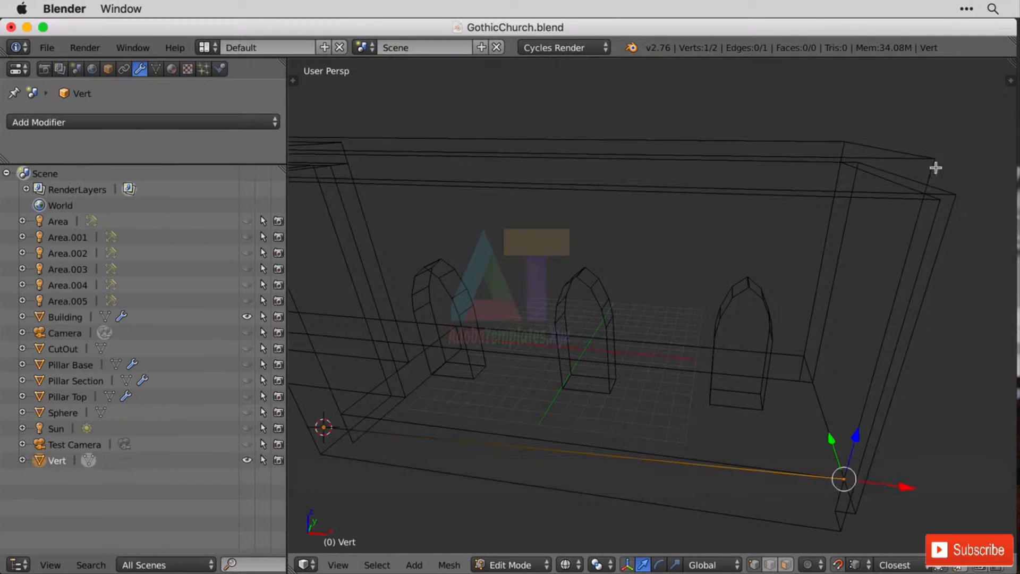
pyautogui.press('e')
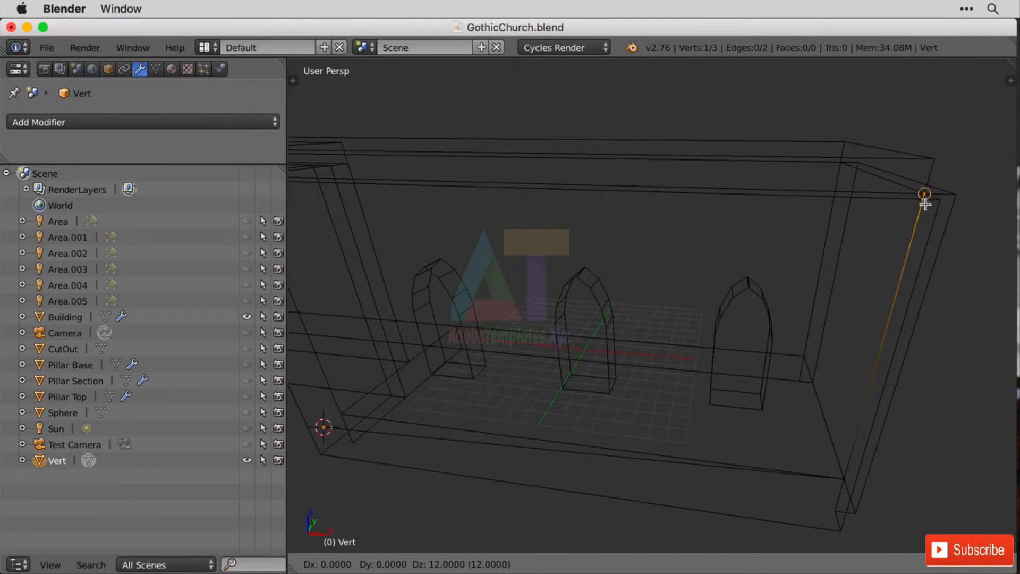
pyautogui.click(925, 198)
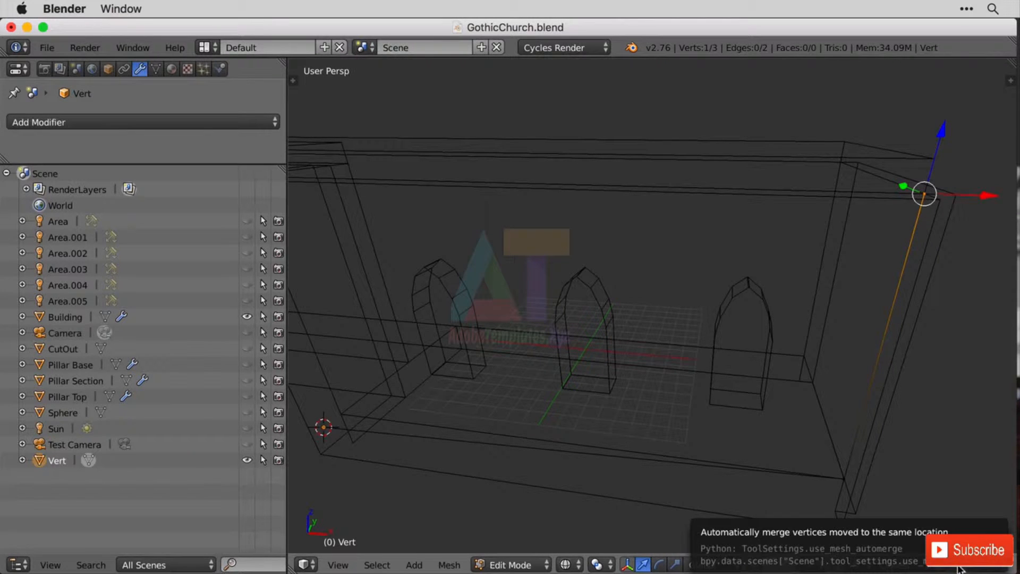
# - Turn on automatic vertex merging and close the outline by extruding 25 units back along the top edge and down to the starting vertex
pyautogui.click(958, 567)
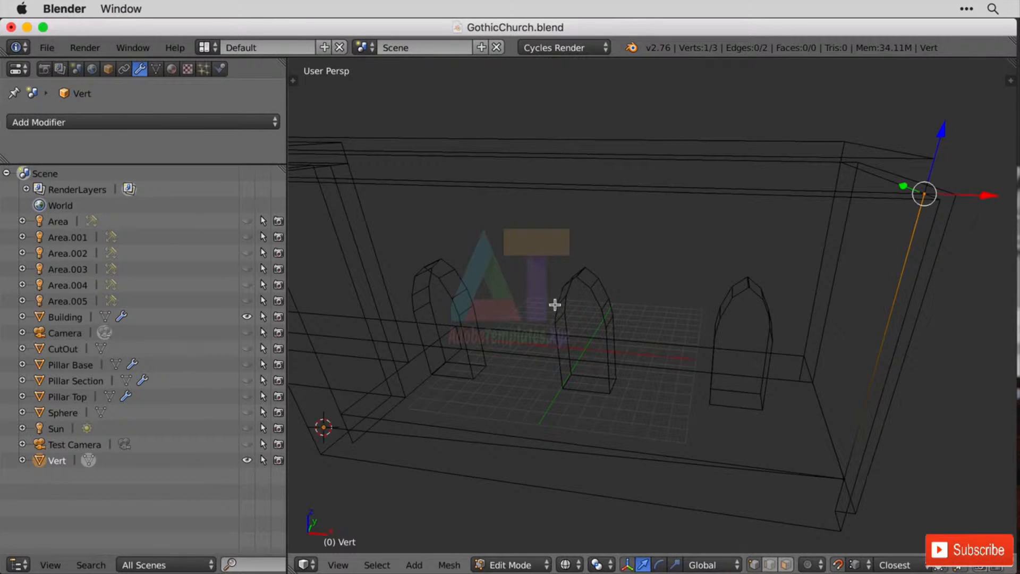
pyautogui.keyDown('shift'); pyautogui.moveTo(553, 303); pyautogui.dragTo(595, 225, button='middle'); pyautogui.keyUp('shift')
pyautogui.press('e')
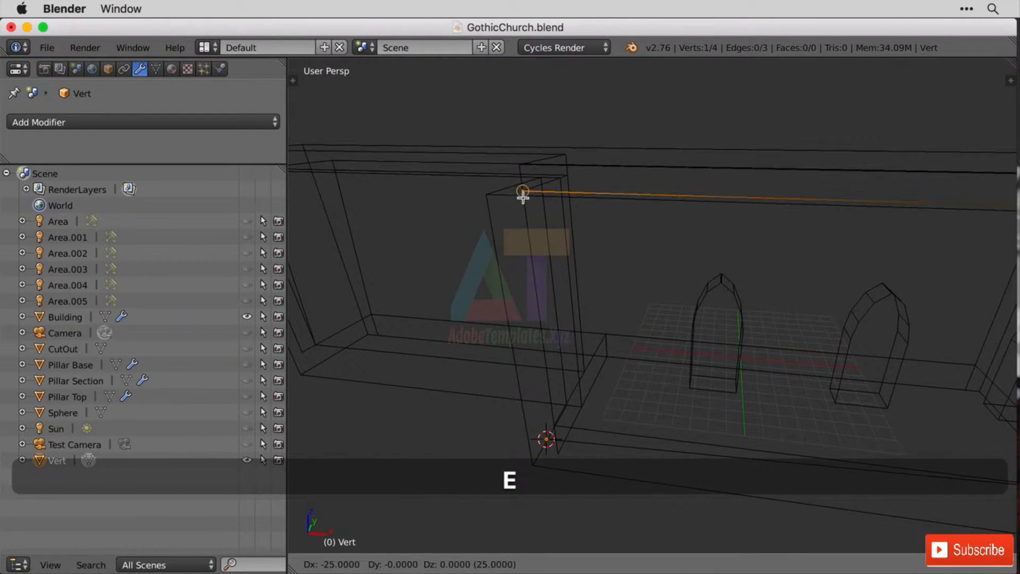
pyautogui.click(523, 195)
pyautogui.press('e')
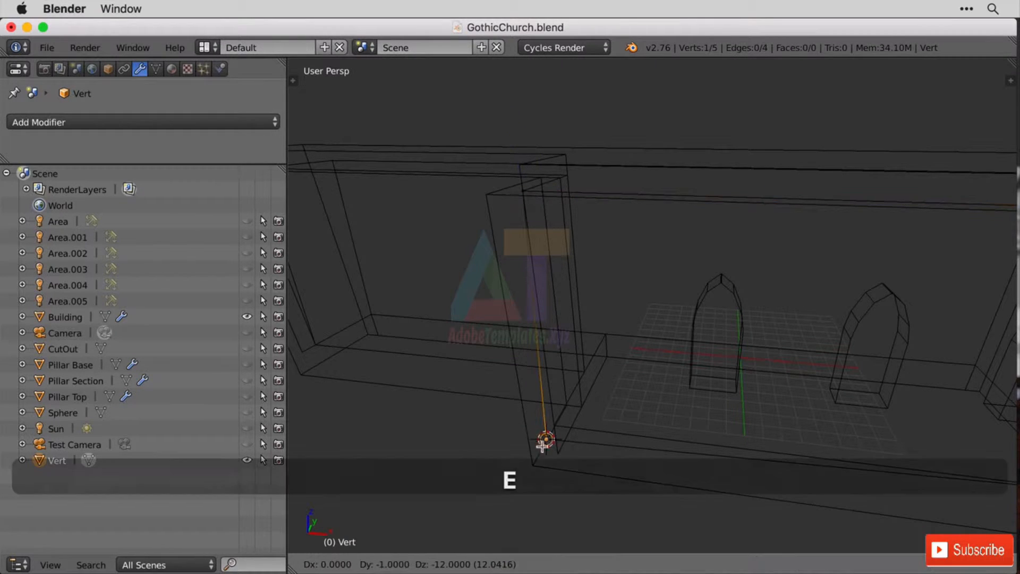
pyautogui.click(546, 439)
# - Select the whole outline, examine from the building's end how it lines up with the wall, and try moving it
pyautogui.scroll(-3, 643, 394)
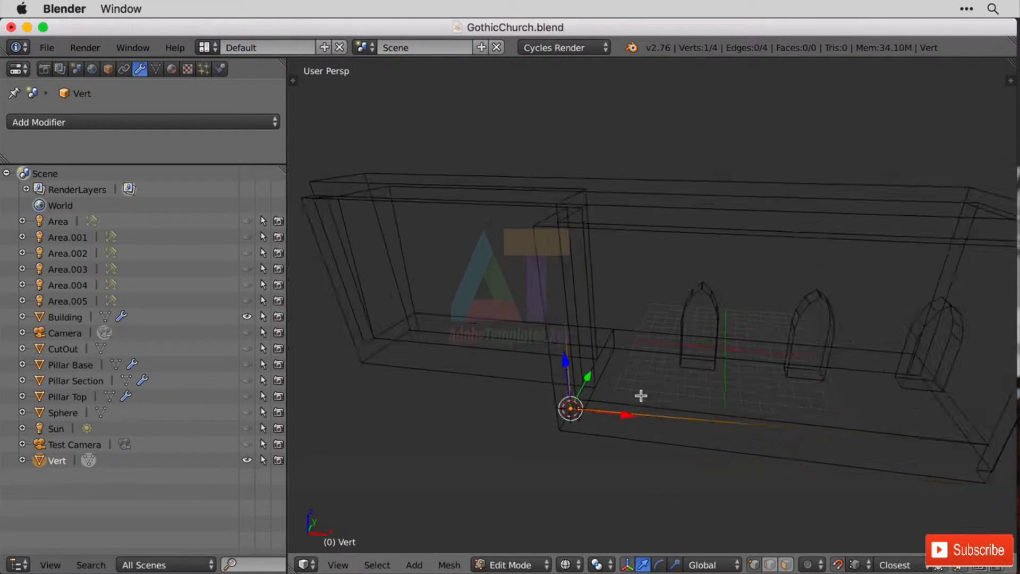
pyautogui.scroll(-2, 829, 417)
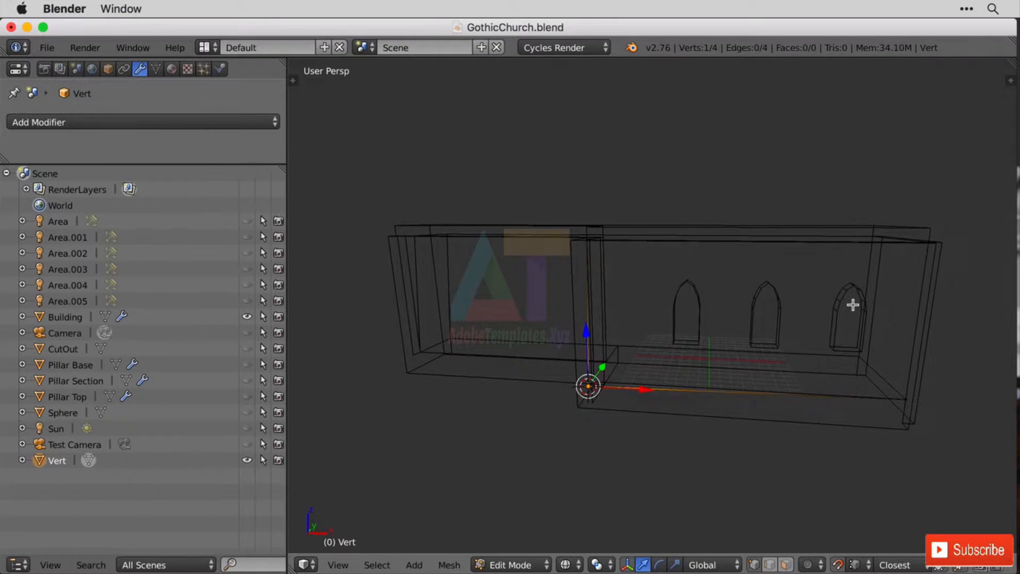
pyautogui.press('a')
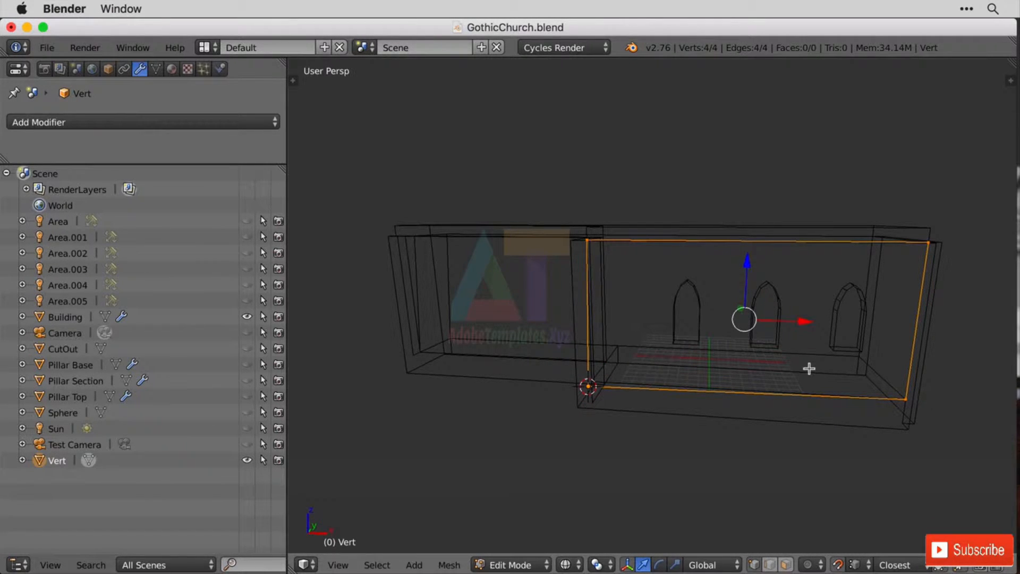
pyautogui.moveTo(809, 368); pyautogui.dragTo(914, 391, button='middle')
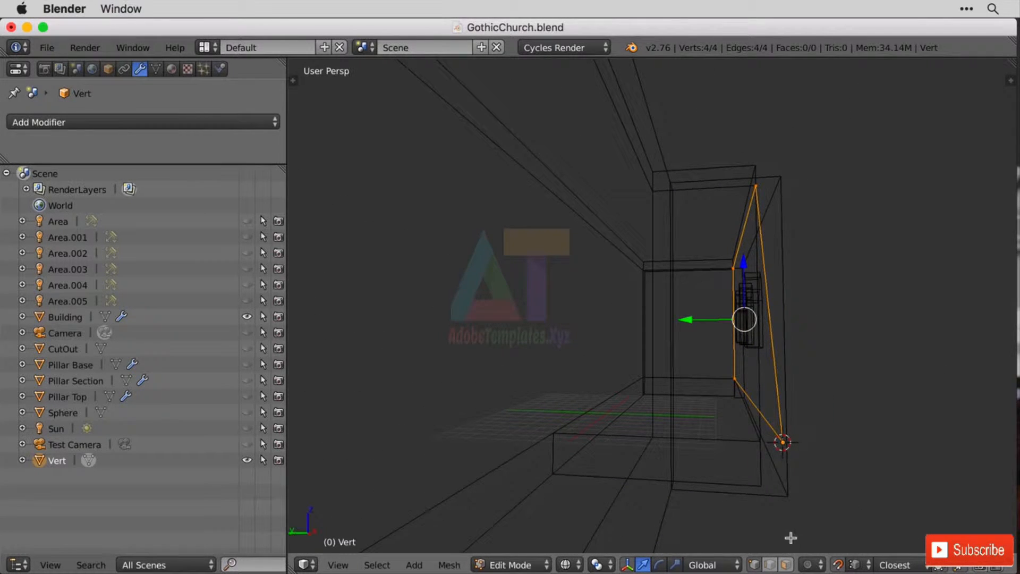
pyautogui.moveTo(791, 538); pyautogui.dragTo(873, 441, button='middle')
pyautogui.moveTo(849, 480); pyautogui.dragTo(862, 446, button='middle')
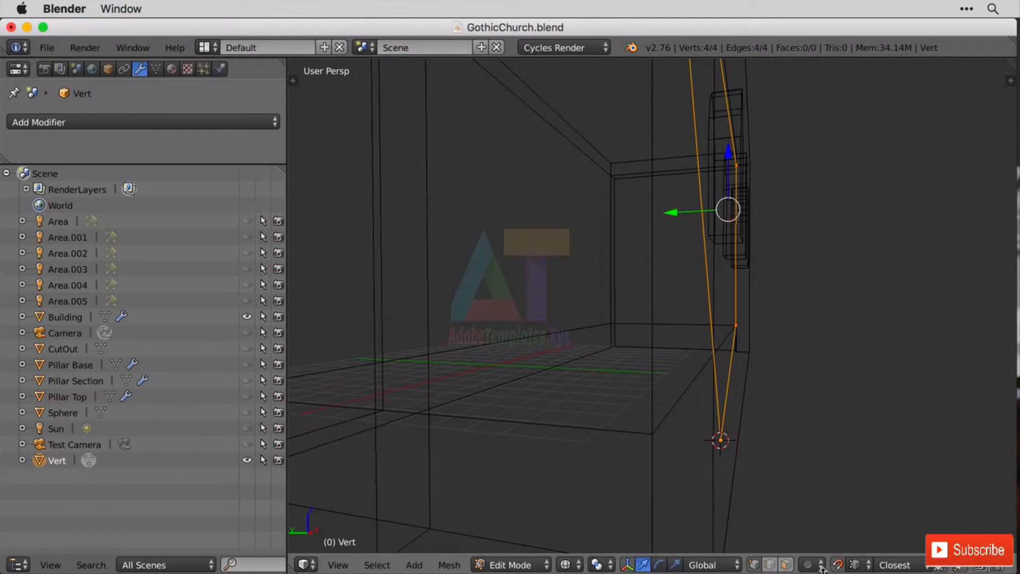
pyautogui.press('g')
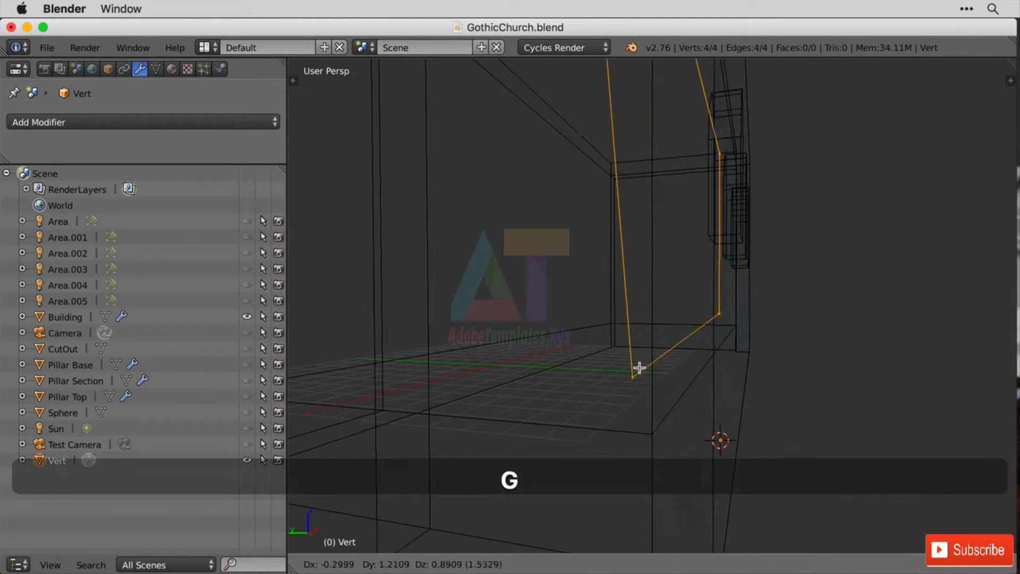
pyautogui.press('Escape')
# - Move only the outline's lower starting vertex, snapping it onto the neighbouring corner of the building's wall
pyautogui.rightClick(715, 439)
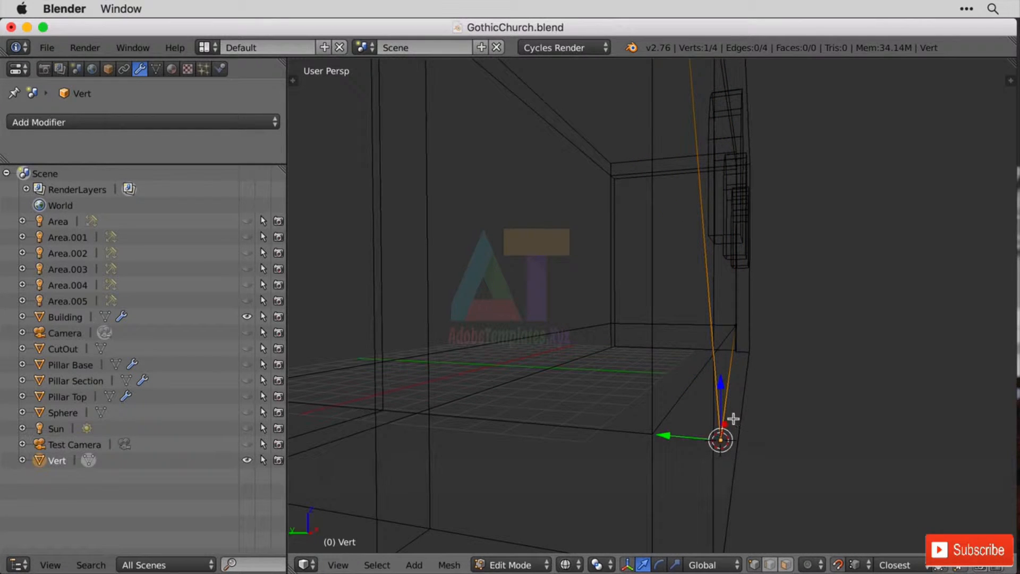
pyautogui.press('g')
pyautogui.click(668, 442)
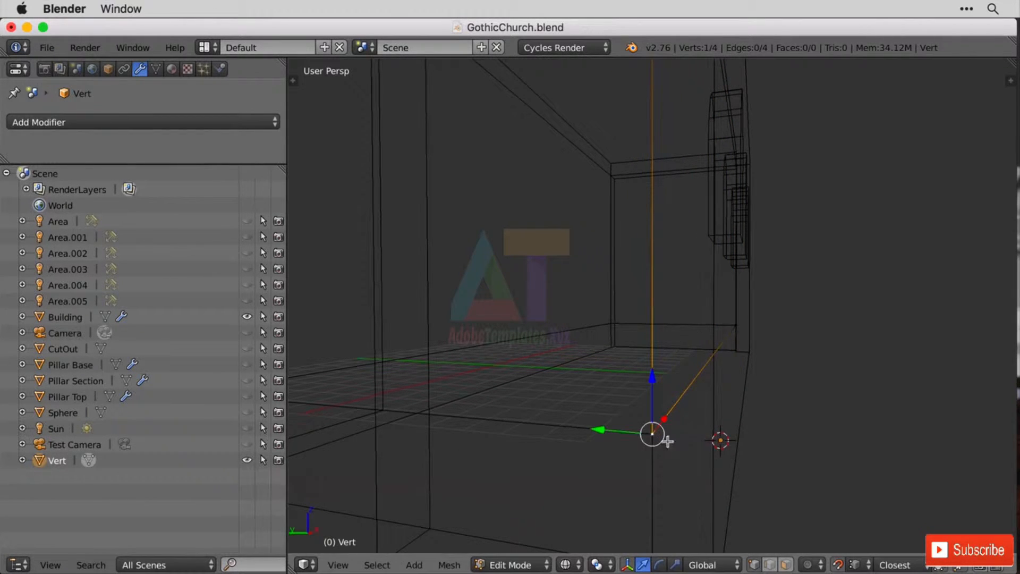
# - Select the whole outline and move it -1 unit in X and -1 unit in Y, snapping its lower vertex to the outer wall corner
pyautogui.scroll(-5, 709, 429)
pyautogui.moveTo(709, 428); pyautogui.dragTo(720, 397, button='middle')
pyautogui.press('a')
pyautogui.moveTo(787, 447); pyautogui.dragTo(785, 415, button='middle')
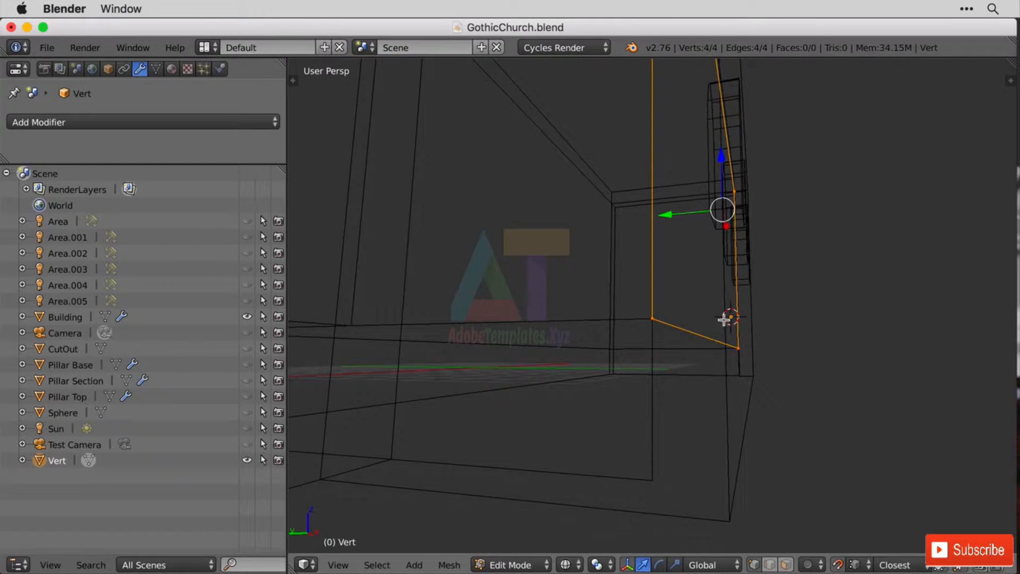
pyautogui.moveTo(817, 313); pyautogui.dragTo(801, 331, button='middle')
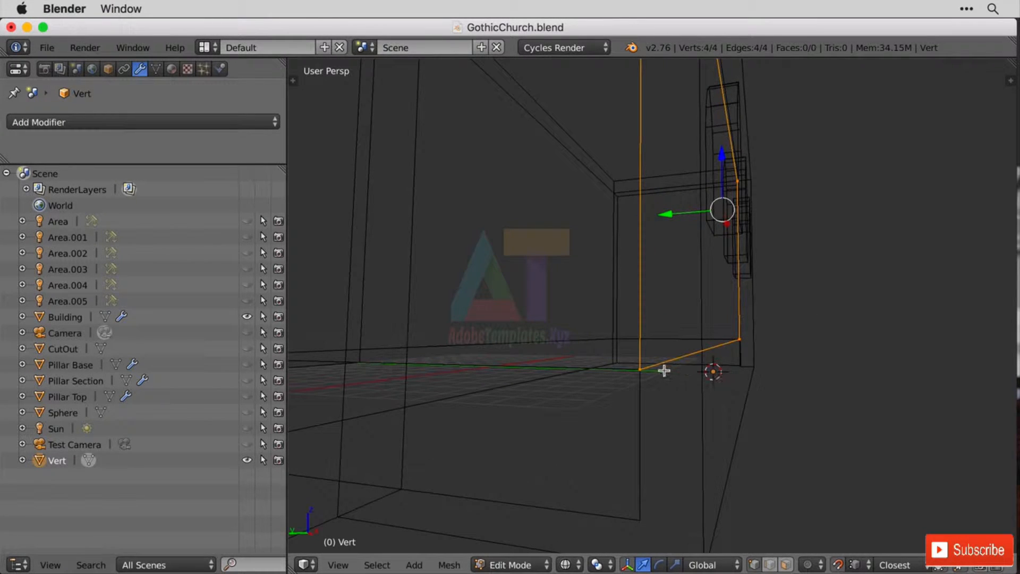
pyautogui.press('g')
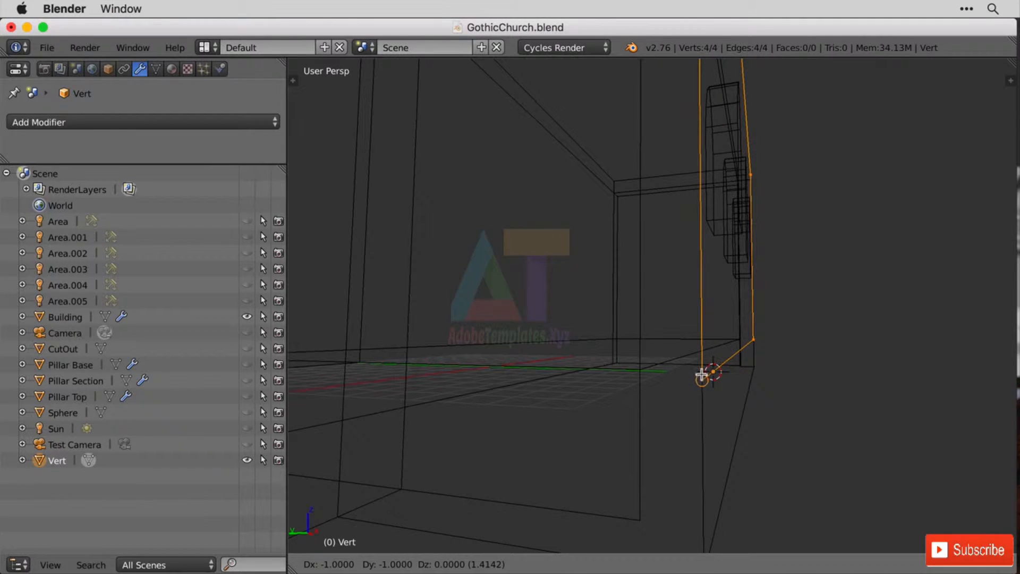
pyautogui.click(703, 379)
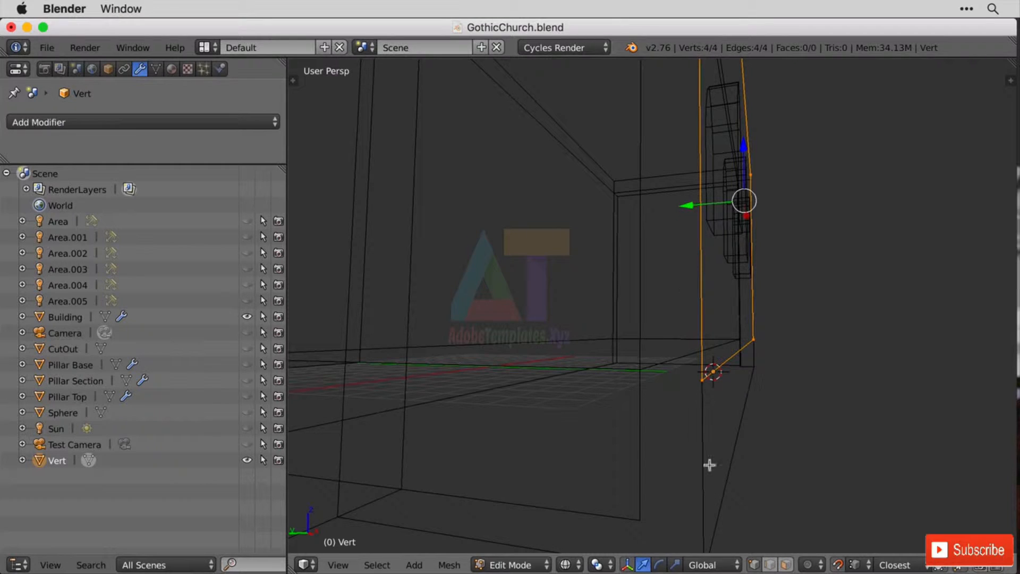
# - Examine the outline along the length of the wall and how its far end sits relative to the arched windows
pyautogui.scroll(-2, 846, 365)
pyautogui.scroll(1, 799, 332)
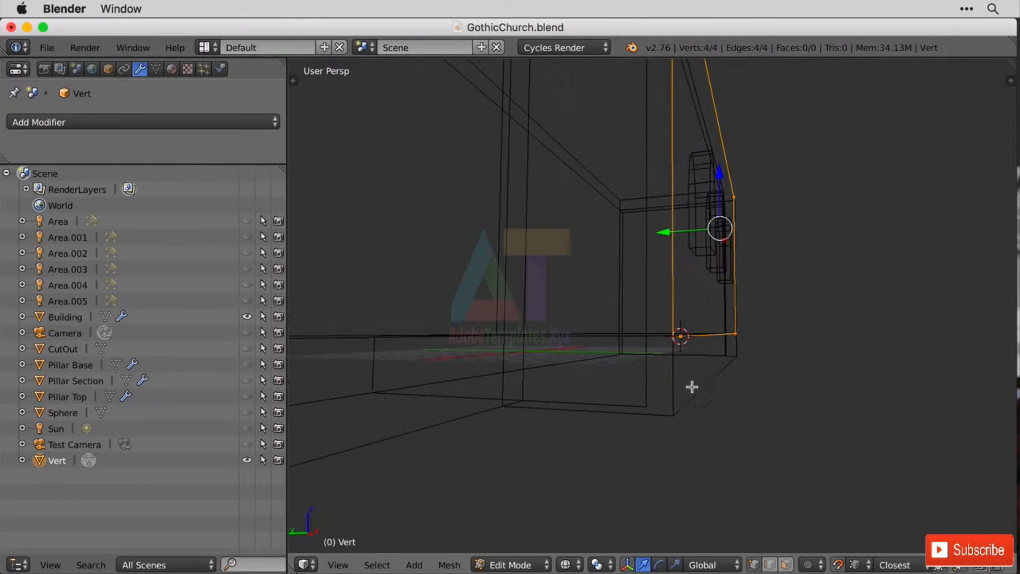
pyautogui.moveTo(694, 354); pyautogui.dragTo(729, 255, button='middle')
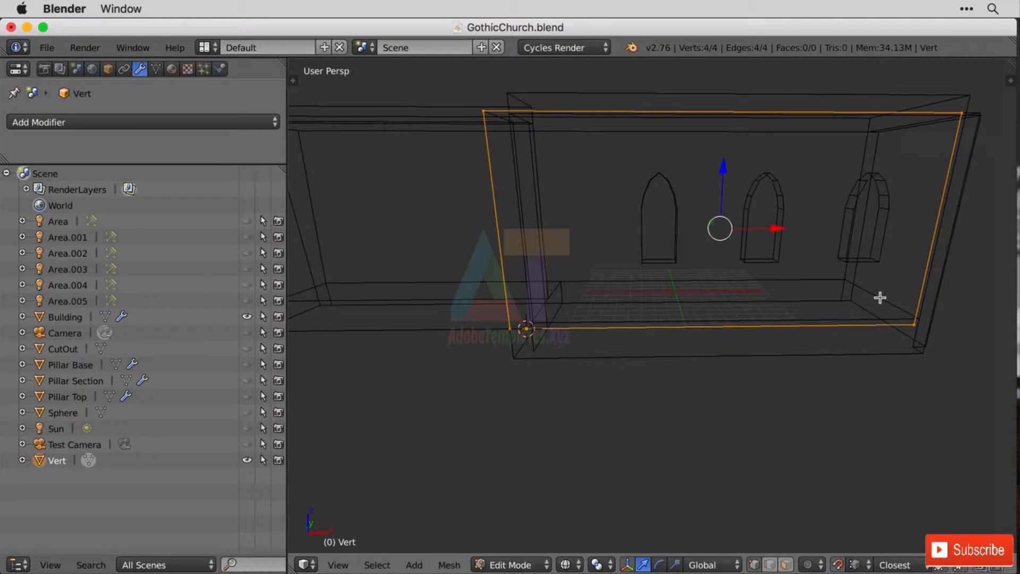
pyautogui.keyDown('shift'); pyautogui.moveTo(907, 246); pyautogui.dragTo(736, 263, button='middle'); pyautogui.keyUp('shift')
pyautogui.scroll(3, 620, 294)
pyautogui.keyDown('shift'); pyautogui.moveTo(623, 291); pyautogui.dragTo(697, 287, button='middle'); pyautogui.keyUp('shift')
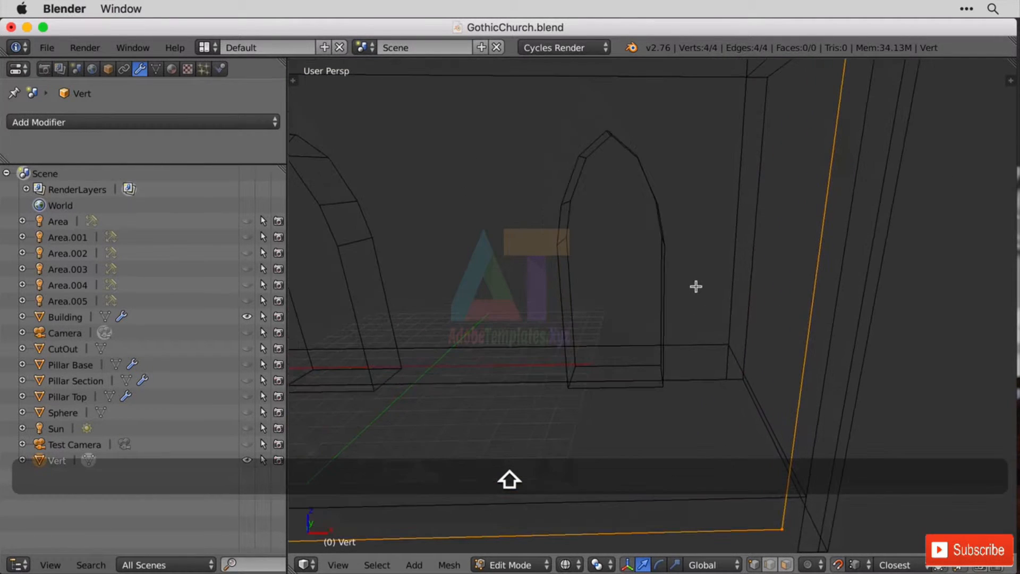
pyautogui.scroll(-3, 734, 282)
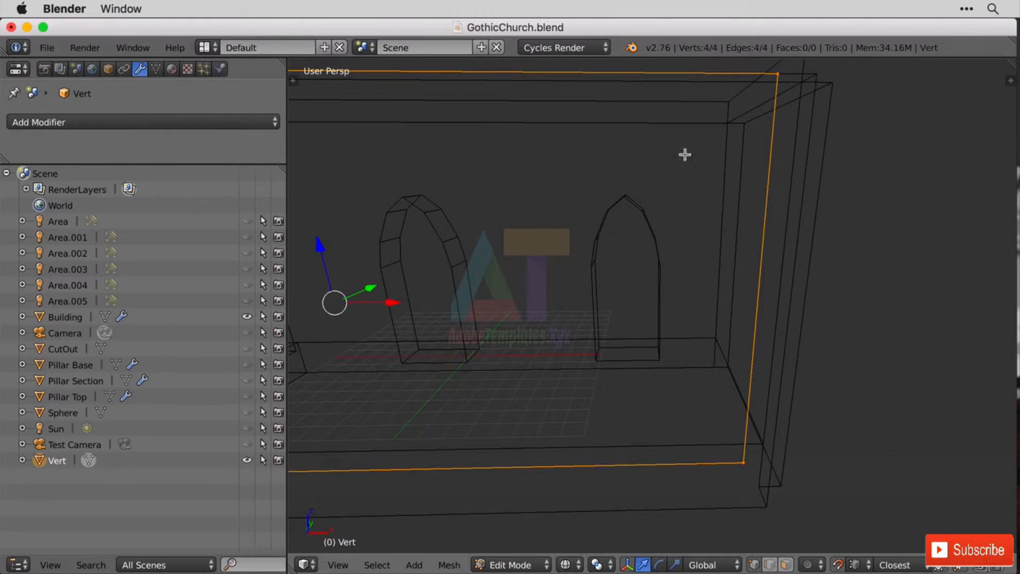
pyautogui.hotkey('ctrl', 'r')
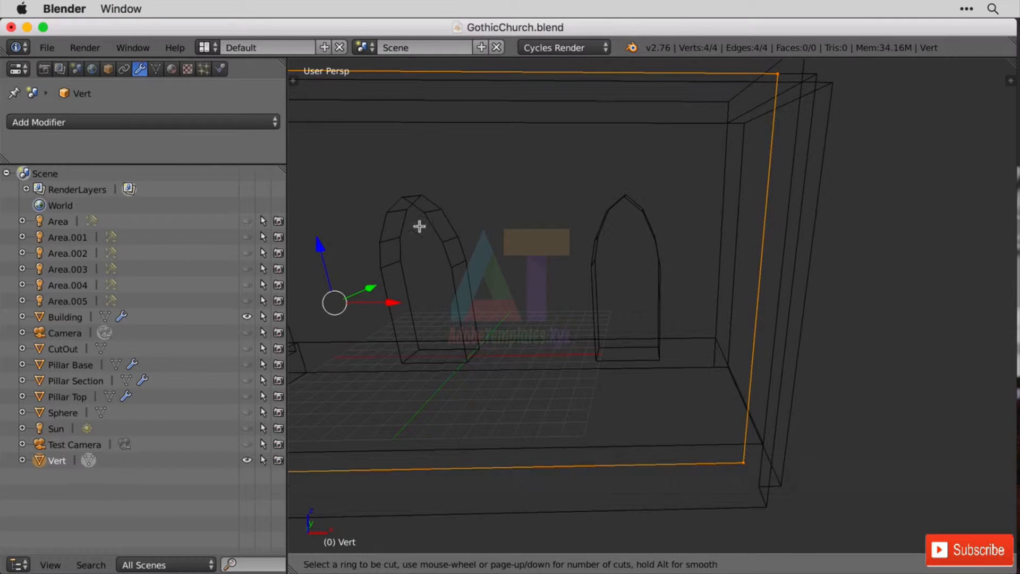
pyautogui.scroll(4, 694, 301)
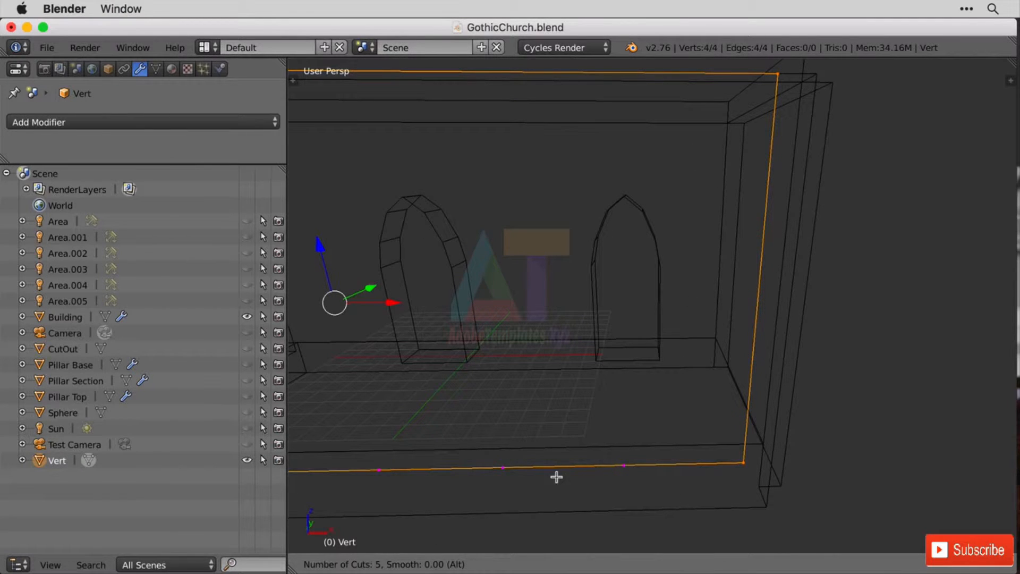
pyautogui.press('f')
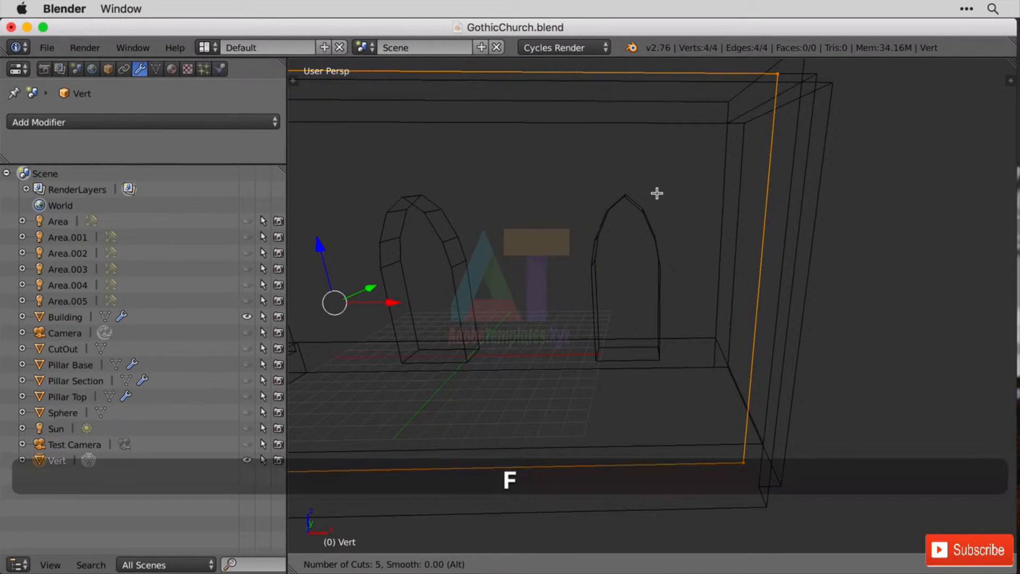
pyautogui.press('Escape')
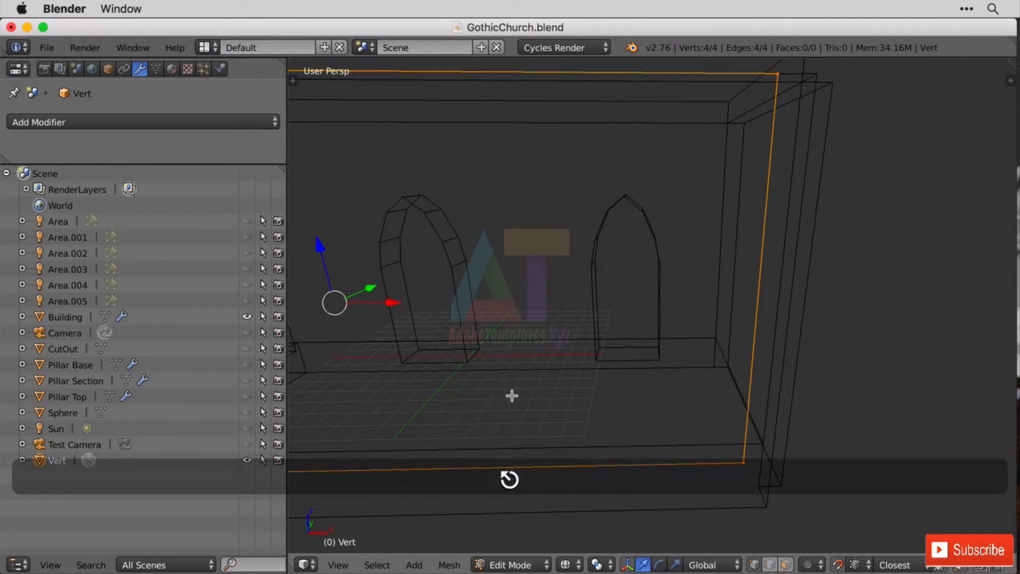
# - Fill the outline with a face and add a vertical loop cut, snapping it along X to the far window's outer side
pyautogui.press('f')
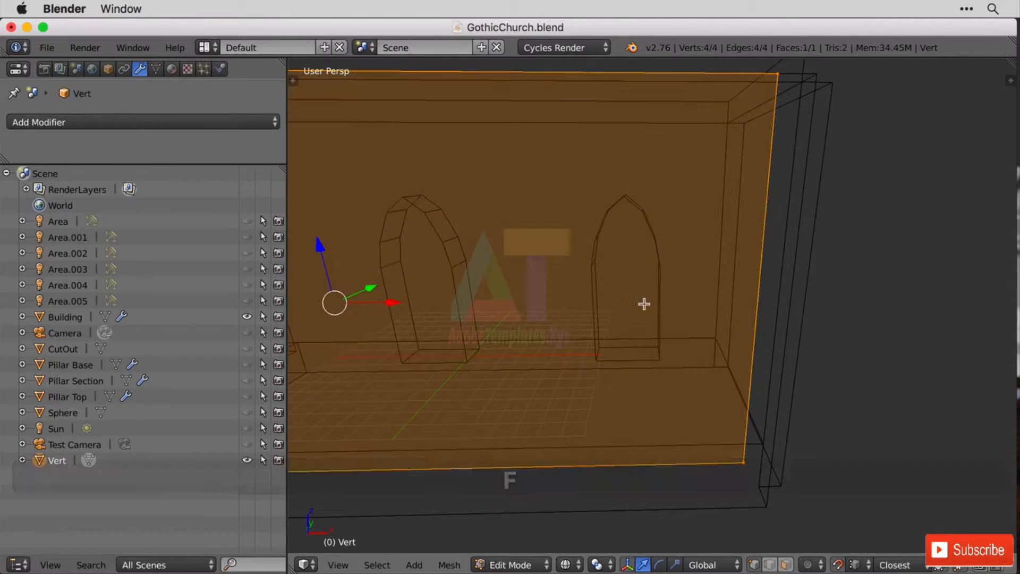
pyautogui.hotkey('ctrl', 'r')
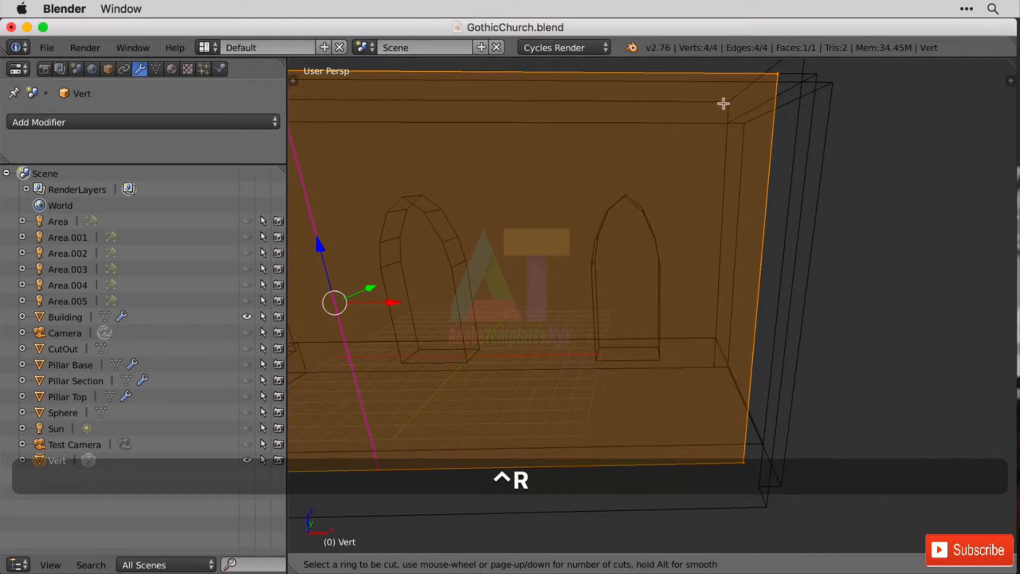
pyautogui.click(652, 127)
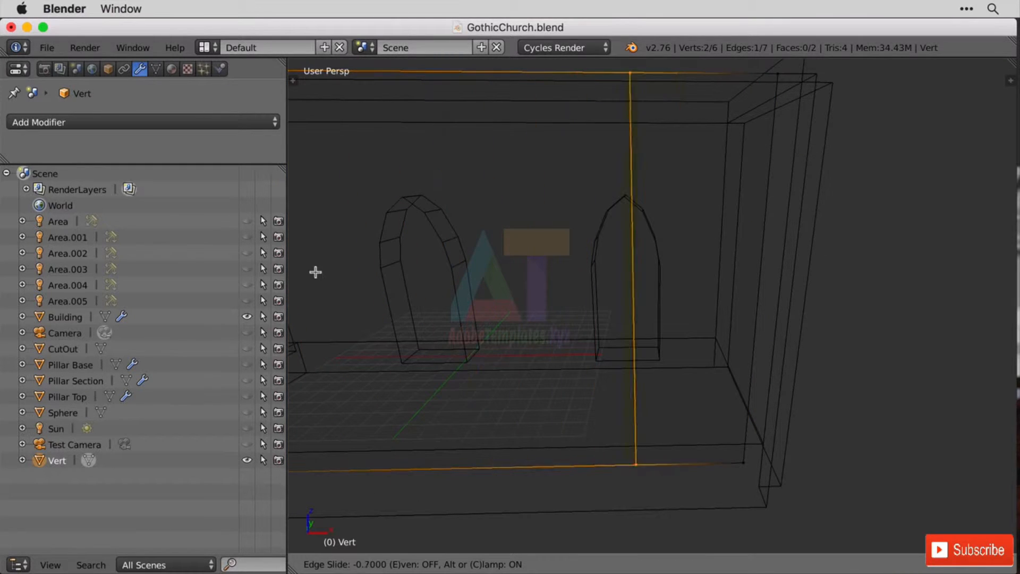
pyautogui.click(339, 274)
pyautogui.press('g')
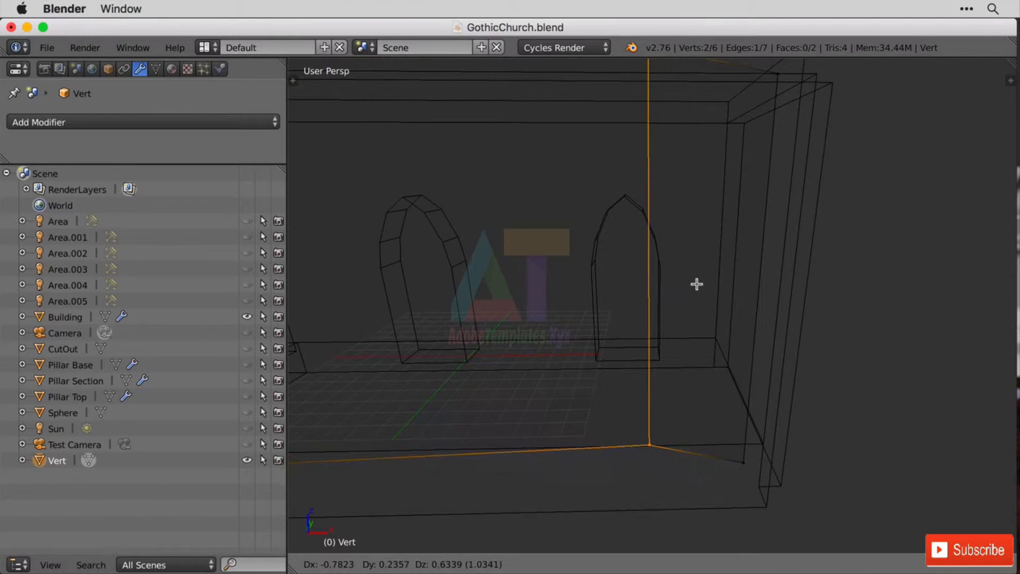
pyautogui.press('x')
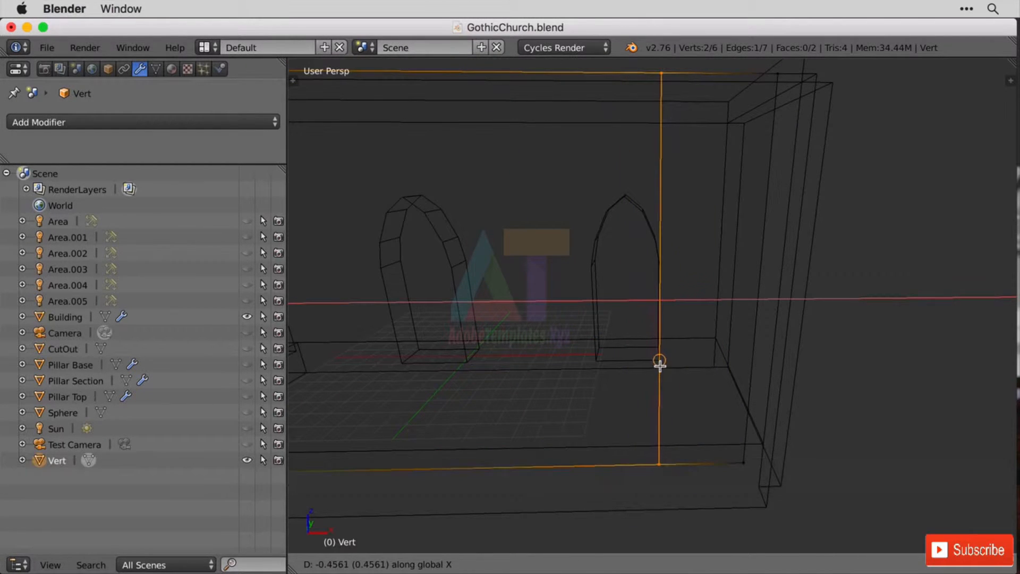
pyautogui.click(659, 365)
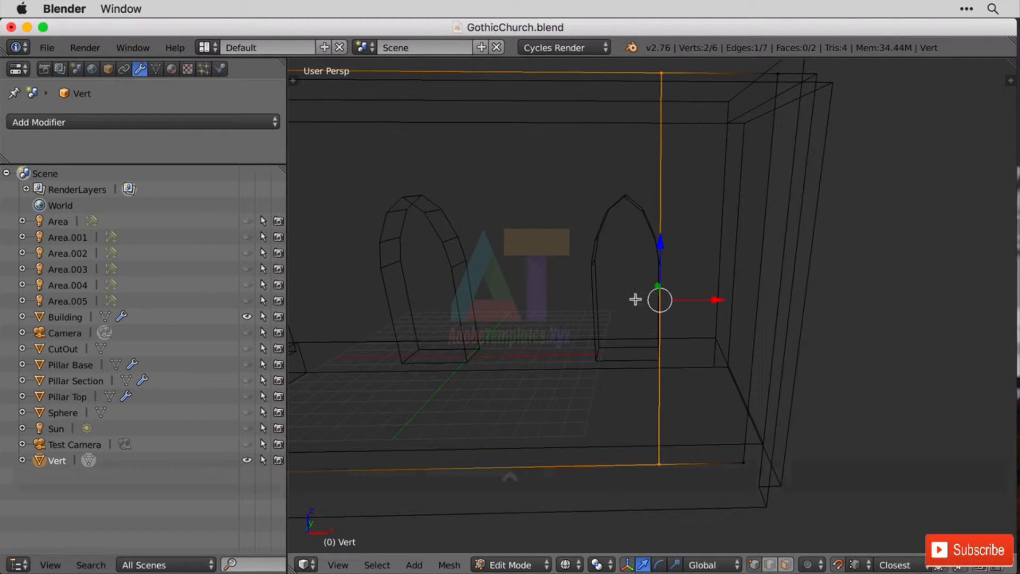
# - Add a second vertical loop cut and snap it along X to the inner side of the far window
pyautogui.hotkey('ctrl', 'r')
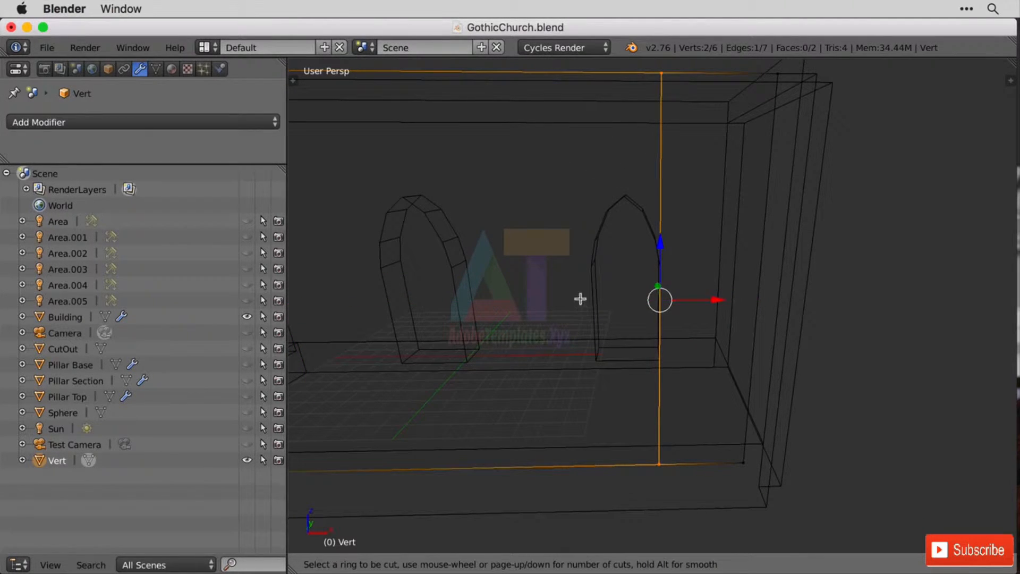
pyautogui.press('Escape')
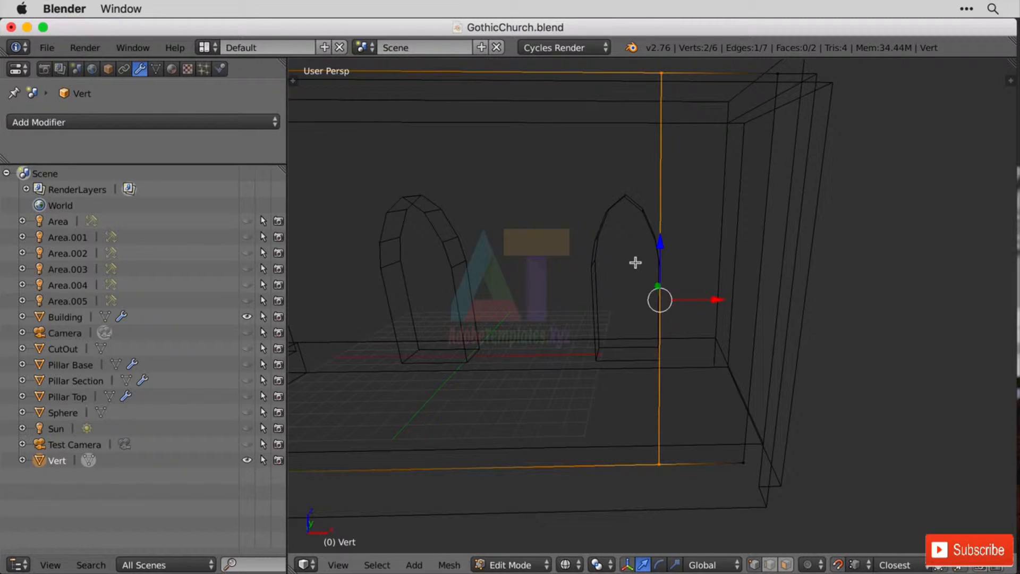
pyautogui.hotkey('ctrl', 'r')
pyautogui.hotkey('ctrl', 'r')
pyautogui.click(550, 94)
pyautogui.click(855, 180)
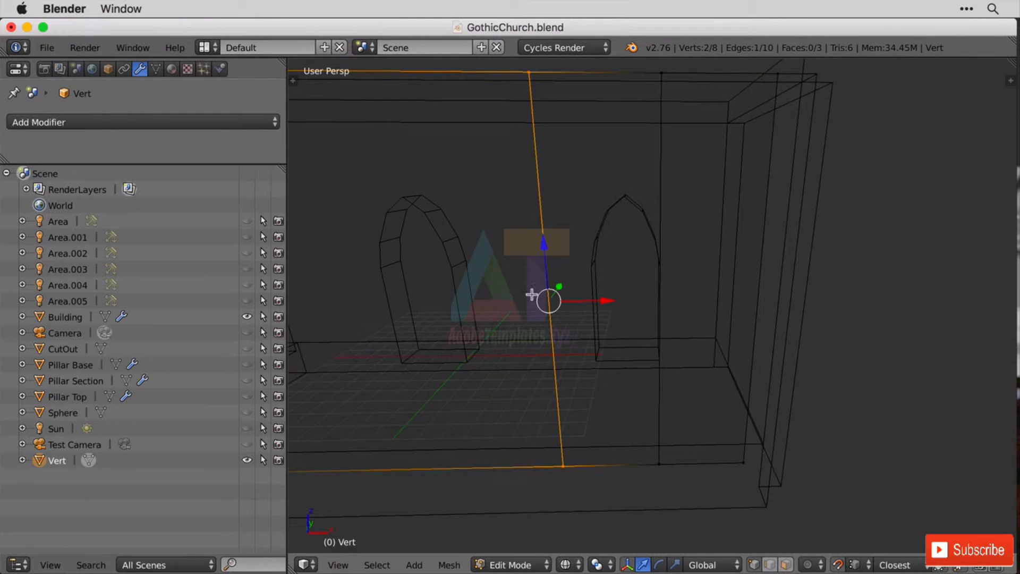
pyautogui.moveTo(531, 294); pyautogui.dragTo(574, 296, button='middle')
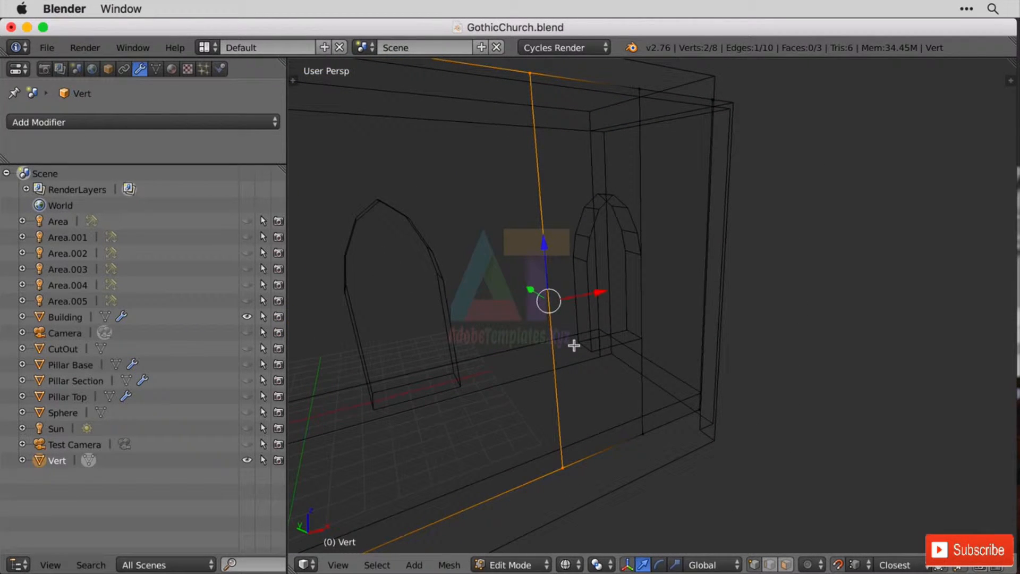
pyautogui.press('g')
pyautogui.press('x')
pyautogui.click(591, 350)
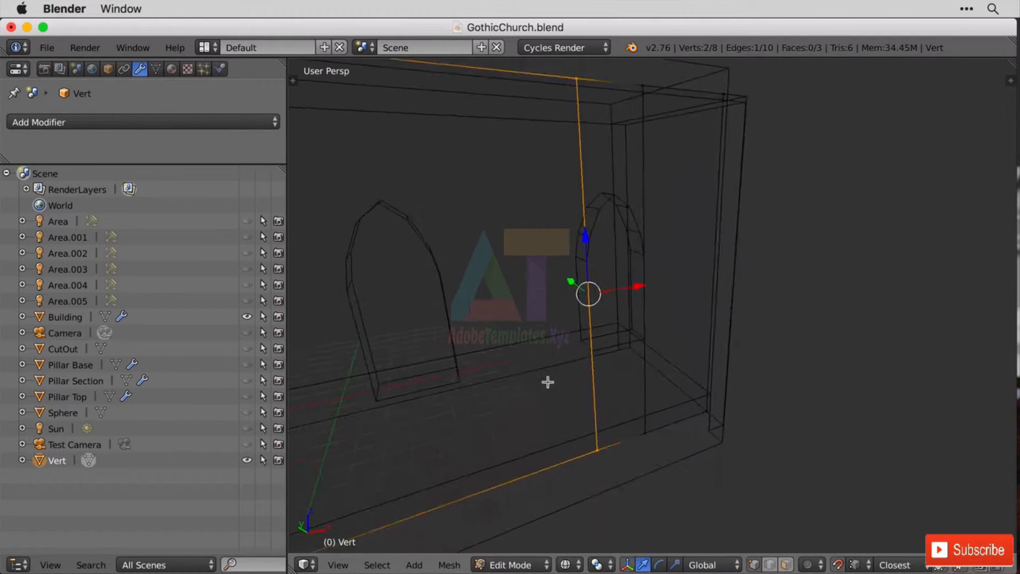
# - Add more vertical loop cuts across the remaining wall face for the sides of the other two windows
pyautogui.moveTo(547, 383); pyautogui.dragTo(632, 404, button='middle')
pyautogui.hotkey('ctrl', 'r')
pyautogui.click(631, 404)
pyautogui.click(710, 357)
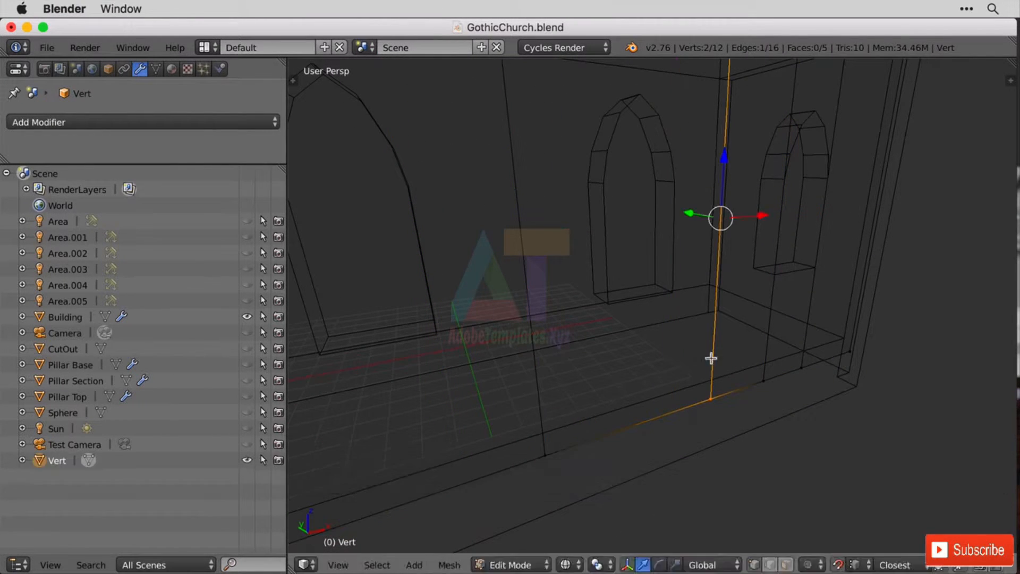
pyautogui.hotkey('ctrl', 'r')
pyautogui.click(617, 367)
pyautogui.click(571, 357)
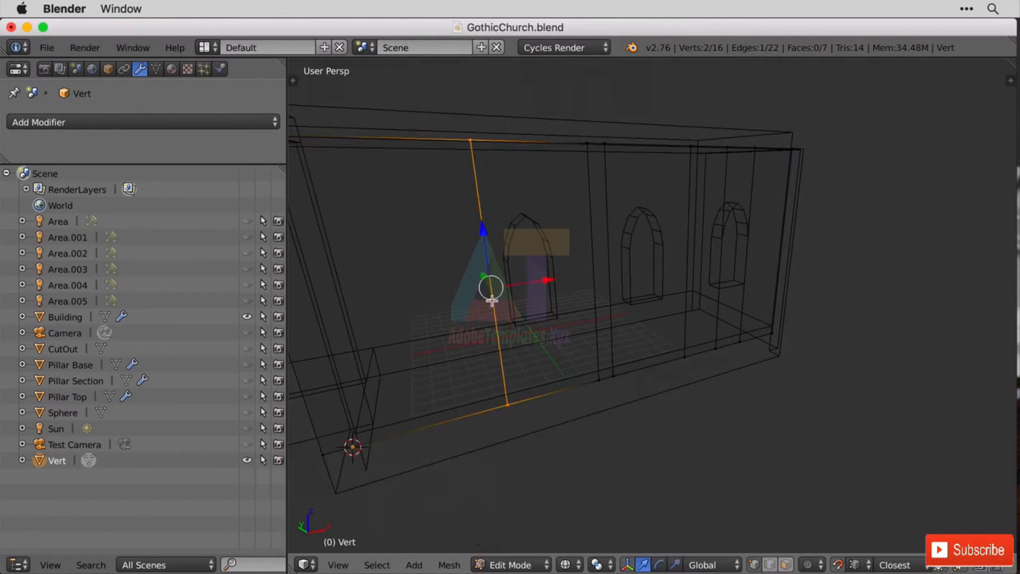
# - Align the new vertical cuts with the sides of the first and middle windows, moving them along X with vertex snapping
pyautogui.moveTo(491, 301); pyautogui.dragTo(620, 392, button='middle')
pyautogui.rightClick(666, 328)
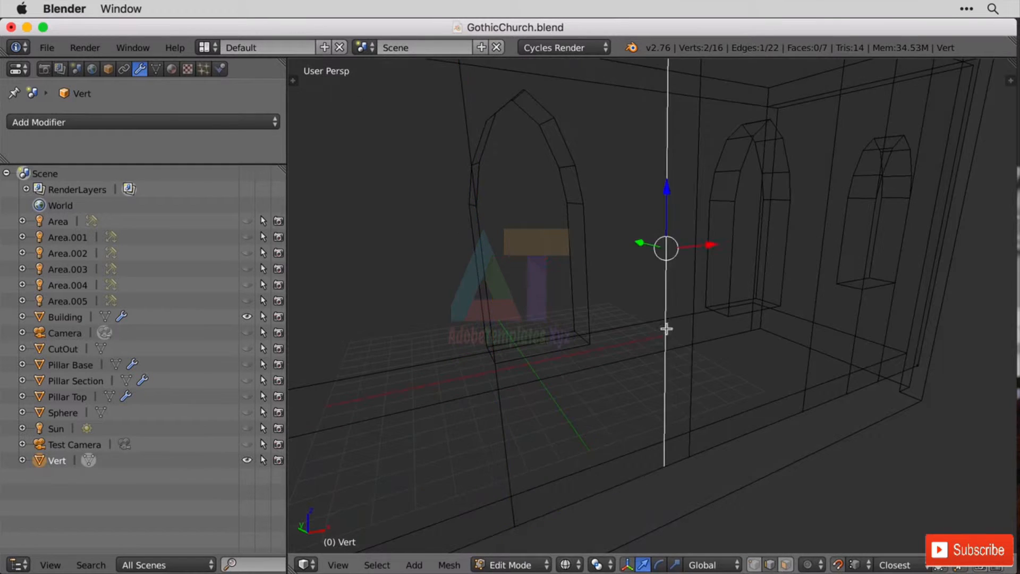
pyautogui.moveTo(666, 328); pyautogui.dragTo(697, 327, button='middle')
pyautogui.rightClick(809, 312)
pyautogui.press('g')
pyautogui.press('x')
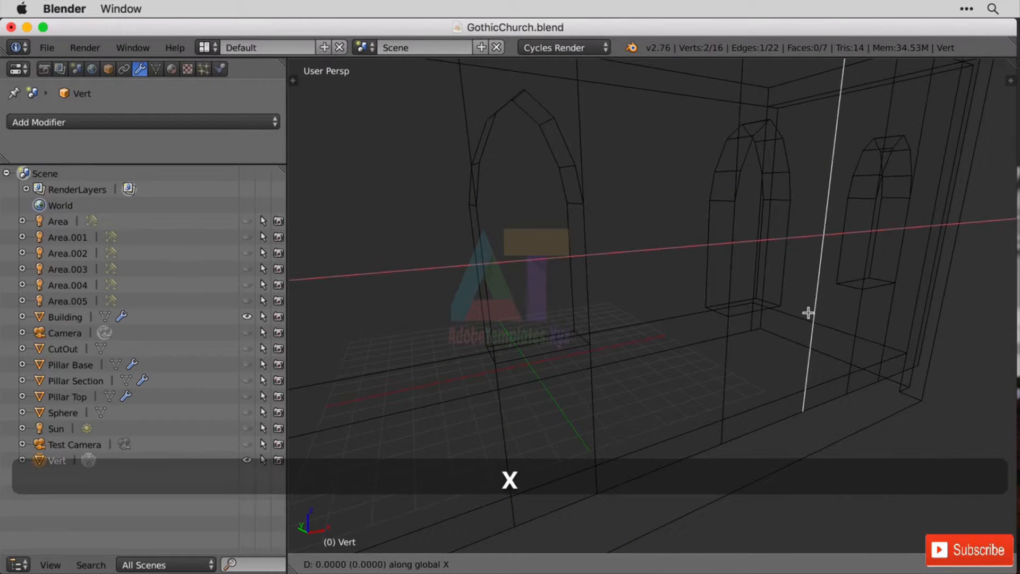
pyautogui.click(786, 301)
# - Add two horizontal loop cuts across the wall, one below the windows and one just above their arches
pyautogui.moveTo(817, 379); pyautogui.dragTo(800, 330, button='middle')
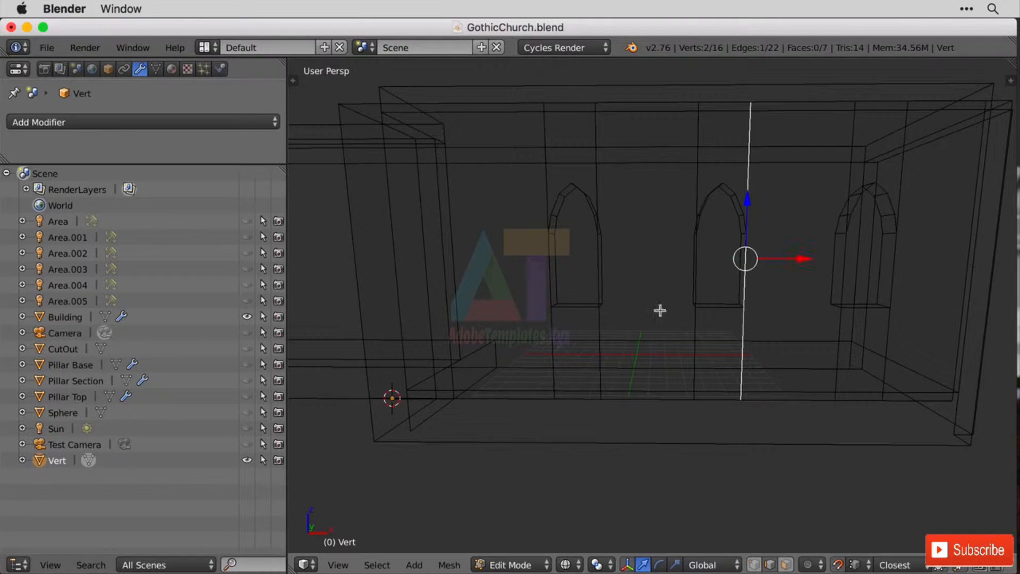
pyautogui.hotkey('ctrl', 'r')
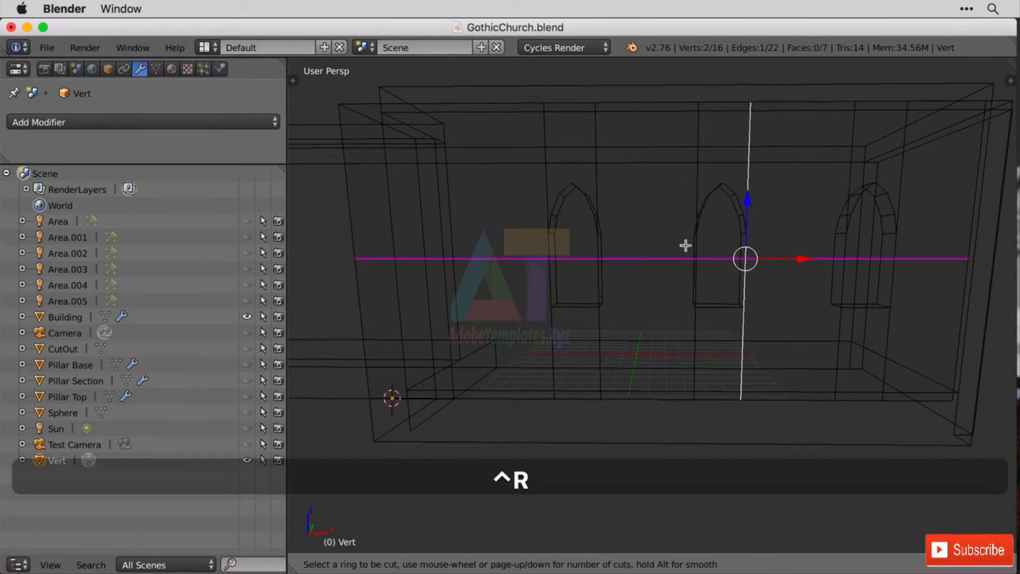
pyautogui.click(667, 326)
pyautogui.click(668, 334)
pyautogui.hotkey('ctrl', 'r')
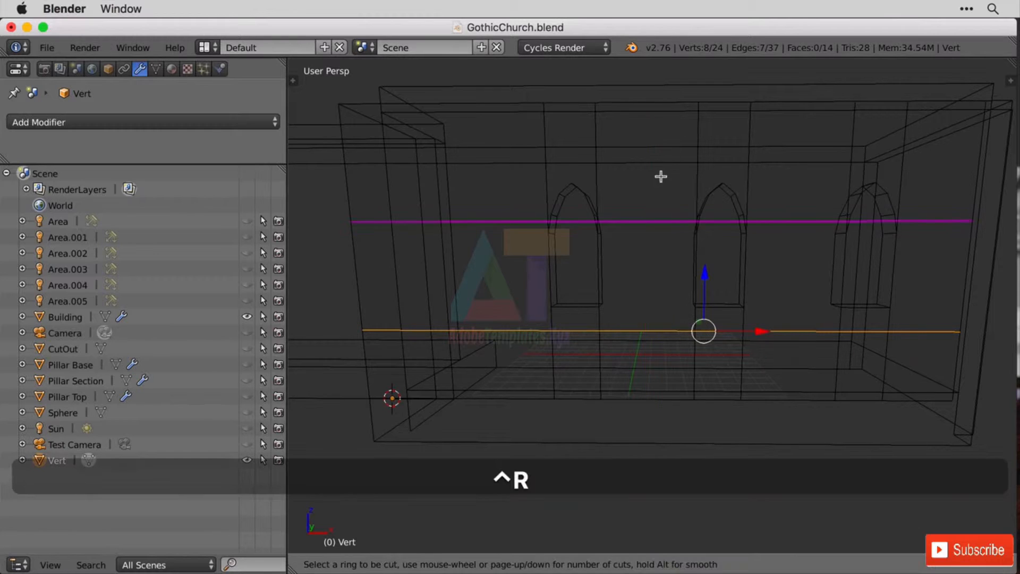
pyautogui.click(665, 176)
pyautogui.click(678, 151)
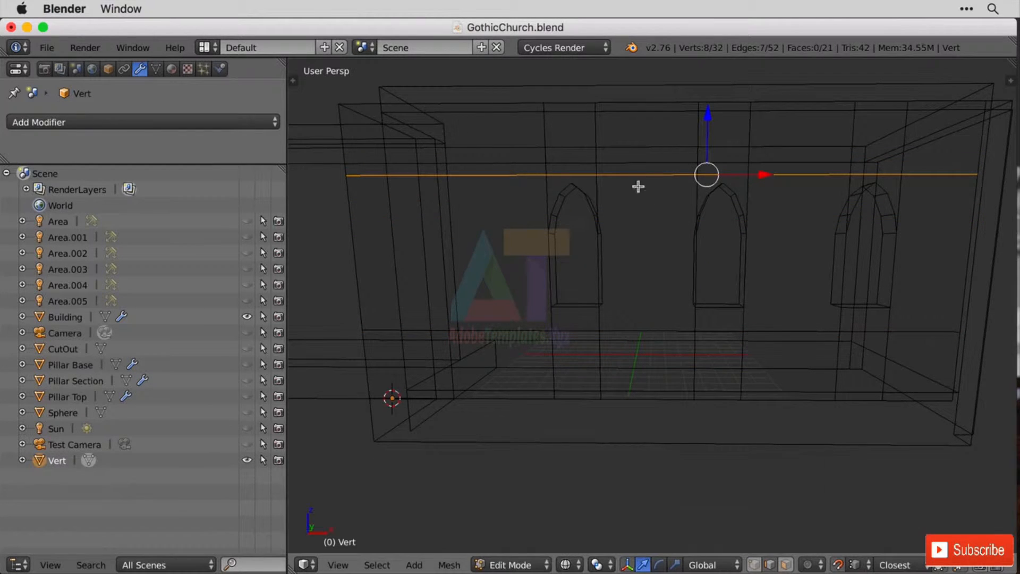
# - Select the lower horizontal edge loop and move it along Z, vertex-snapping it to the bottom edge of the windows
pyautogui.rightClick(672, 328)
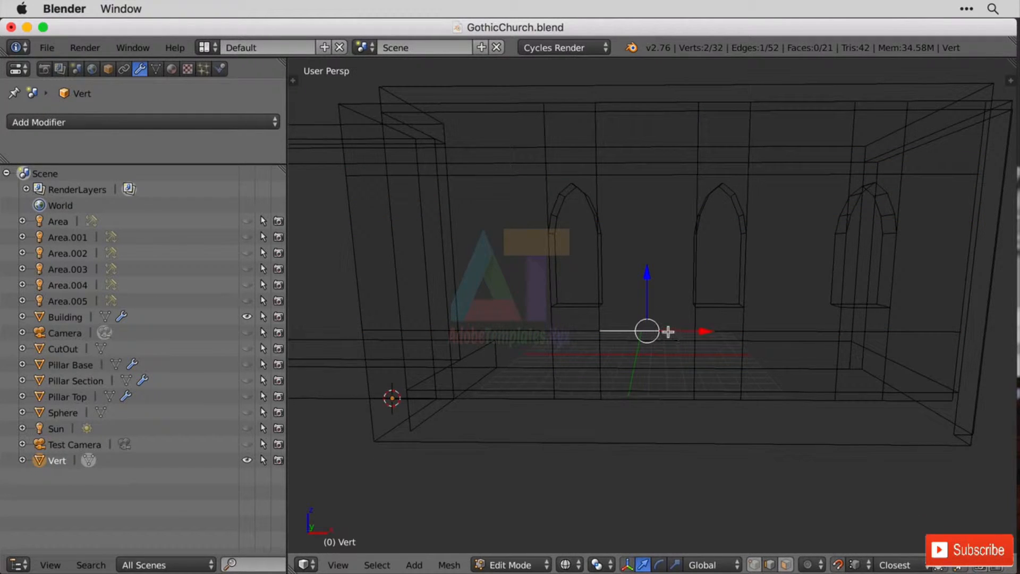
pyautogui.moveTo(699, 314); pyautogui.dragTo(681, 300, button='middle')
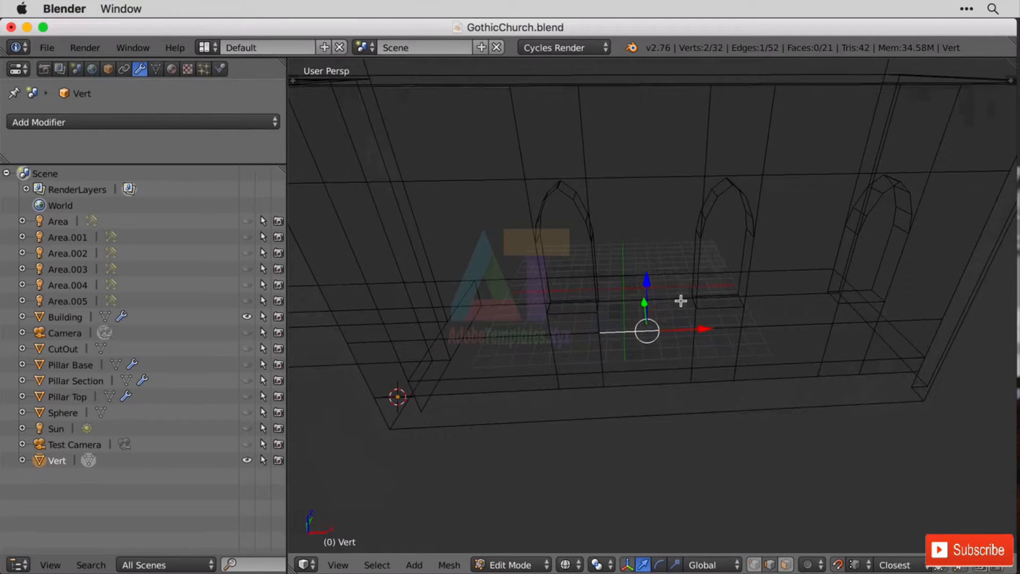
pyautogui.keyDown('alt'); pyautogui.rightClick(645, 330); pyautogui.keyUp('alt')
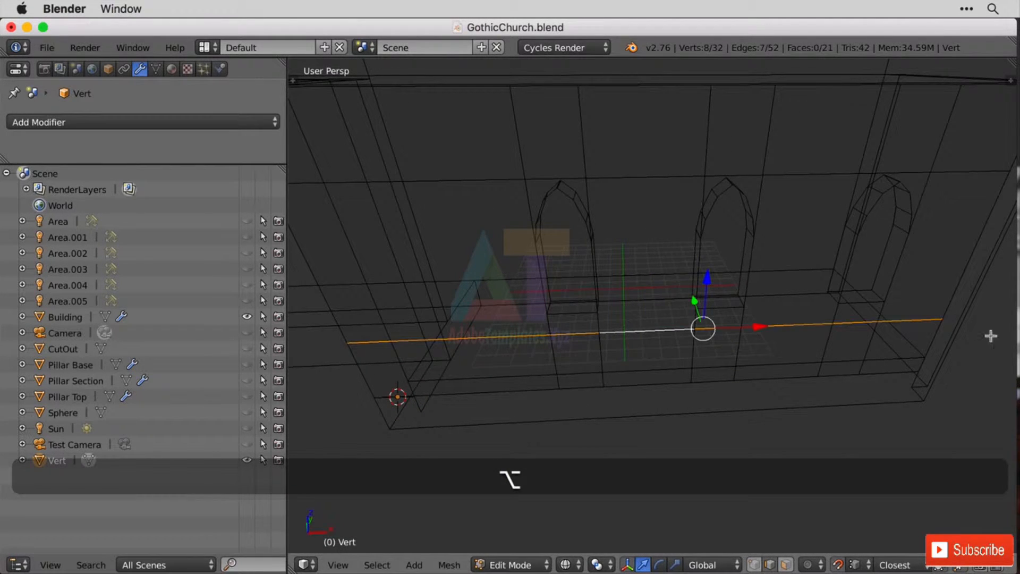
pyautogui.press('g')
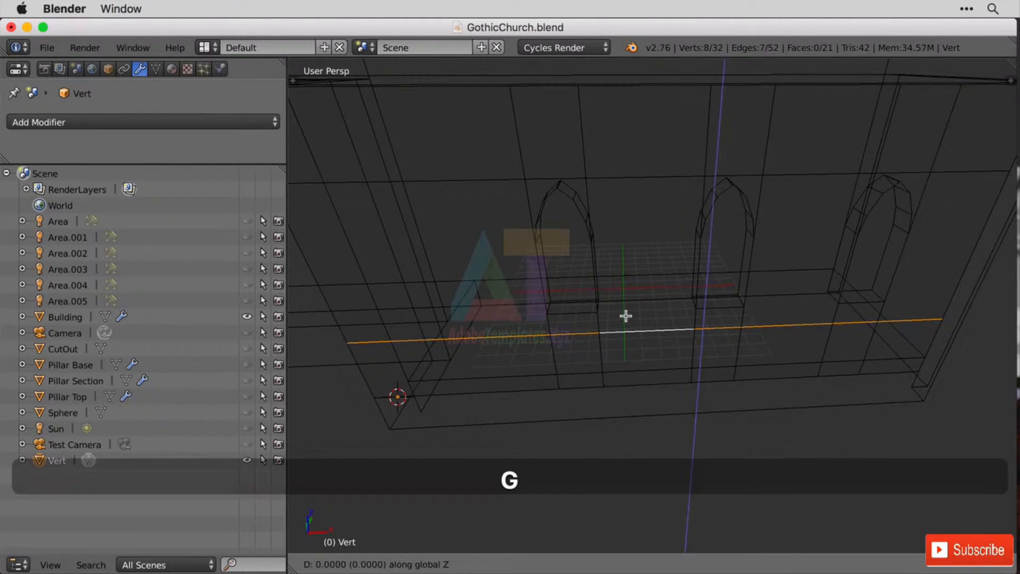
pyautogui.press('z')
pyautogui.click(593, 313)
# - Select the upper horizontal edge loop and move it along Z, vertex-snapping it to the tips of the window arches
pyautogui.rightClick(613, 175)
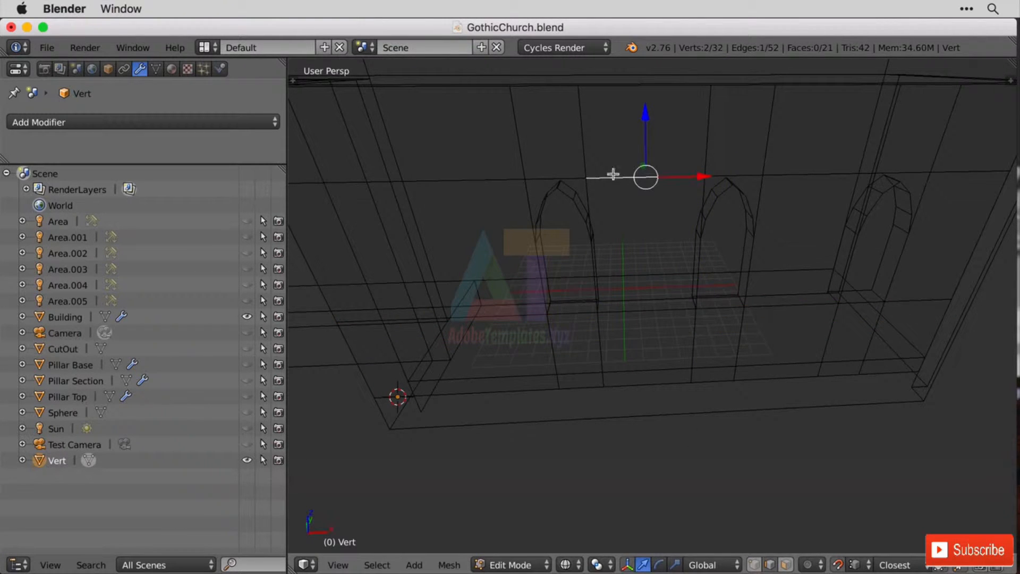
pyautogui.keyDown('alt'); pyautogui.rightClick(658, 171); pyautogui.keyUp('alt')
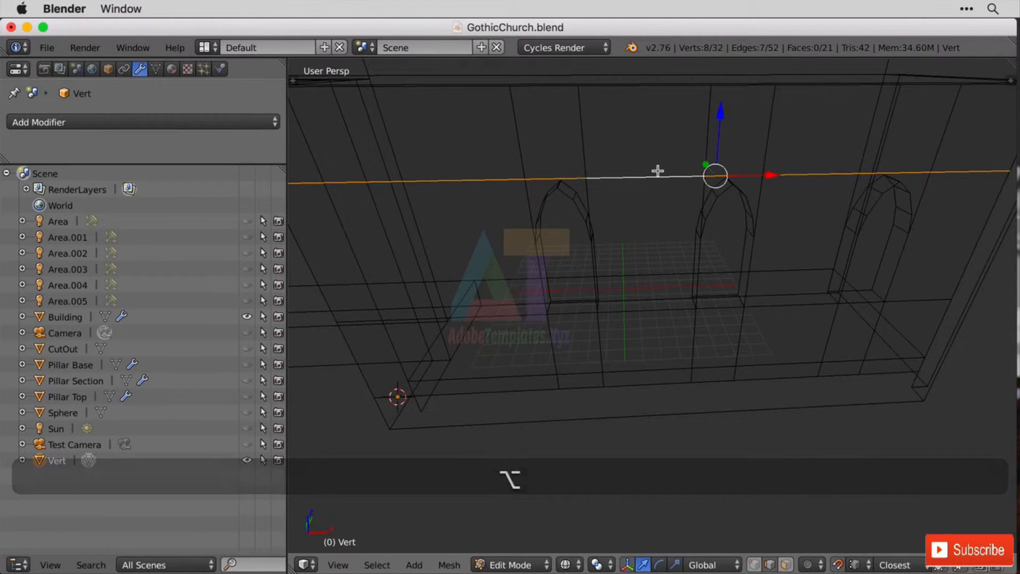
pyautogui.press('g')
pyautogui.press('z')
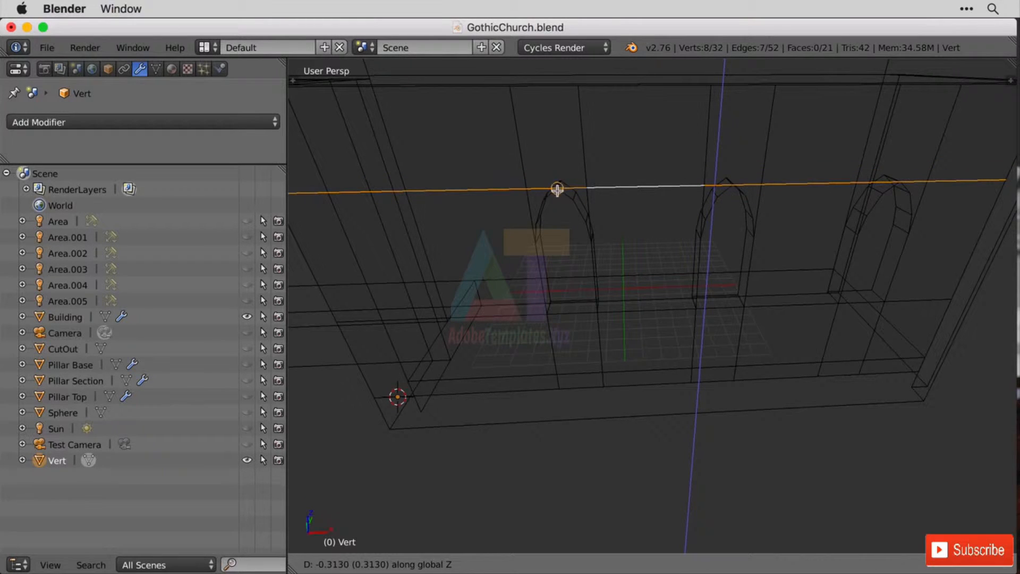
pyautogui.click(579, 182)
pyautogui.scroll(5, 581, 162)
pyautogui.keyDown('shift'); pyautogui.moveTo(527, 144); pyautogui.dragTo(597, 237, button='middle'); pyautogui.keyUp('shift')
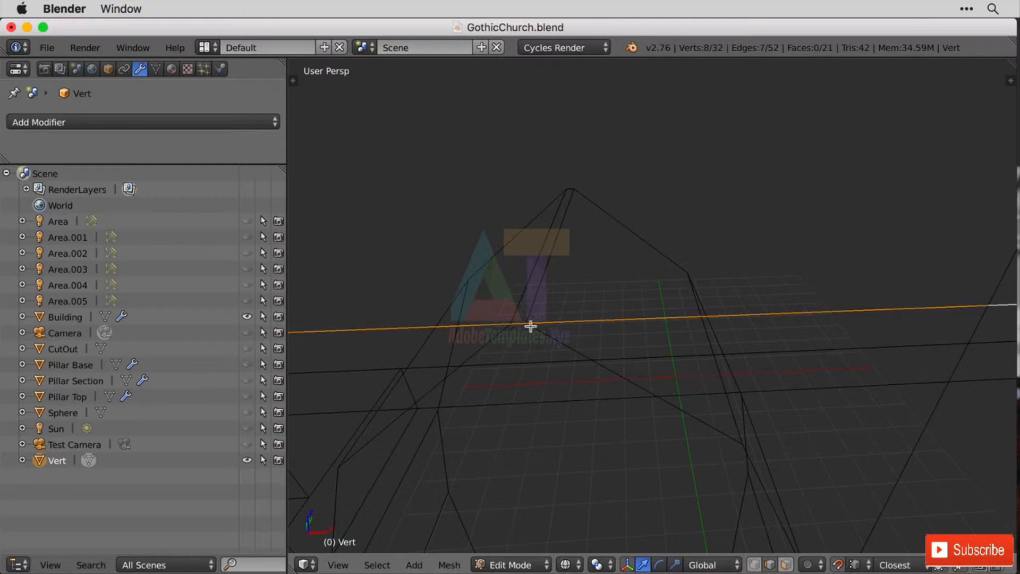
pyautogui.scroll(-5, 530, 331)
pyautogui.scroll(2, 628, 358)
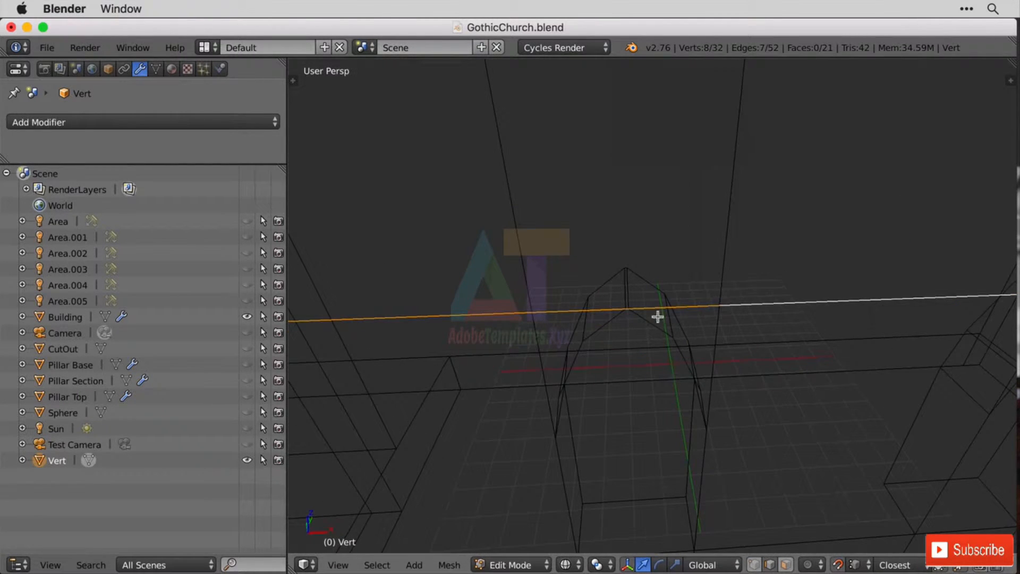
pyautogui.scroll(-3, 705, 372)
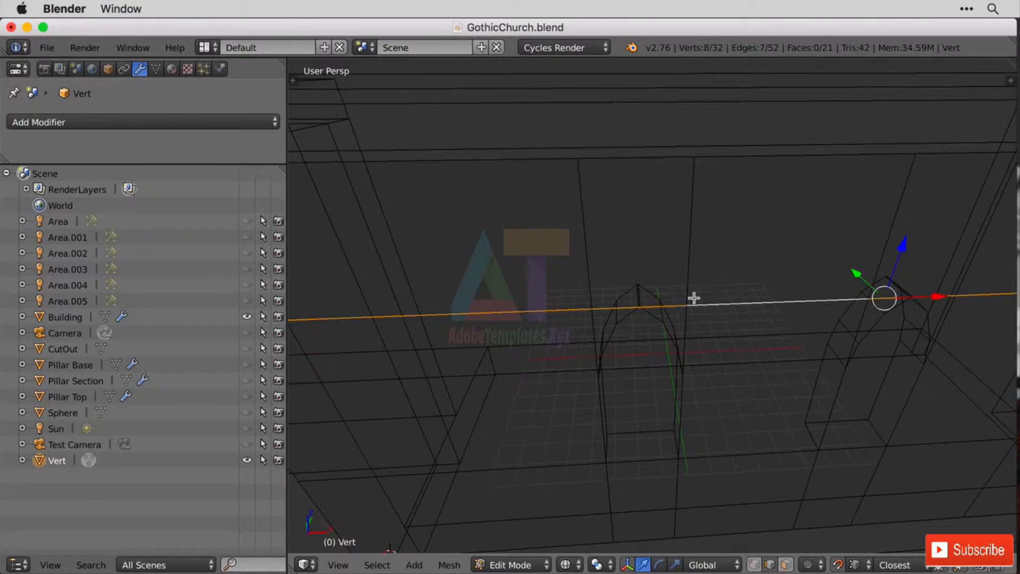
# - Add a centred vertical loop cut through the middle of each of the three windows
pyautogui.hotkey('ctrl', 'r')
pyautogui.click(640, 191)
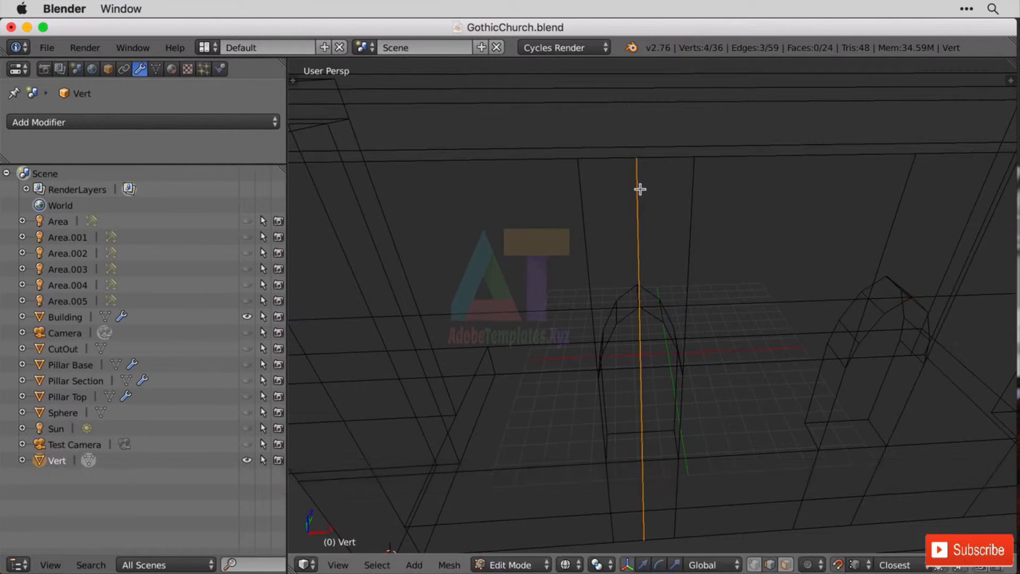
pyautogui.click(640, 190)
pyautogui.hotkey('ctrl', 'r')
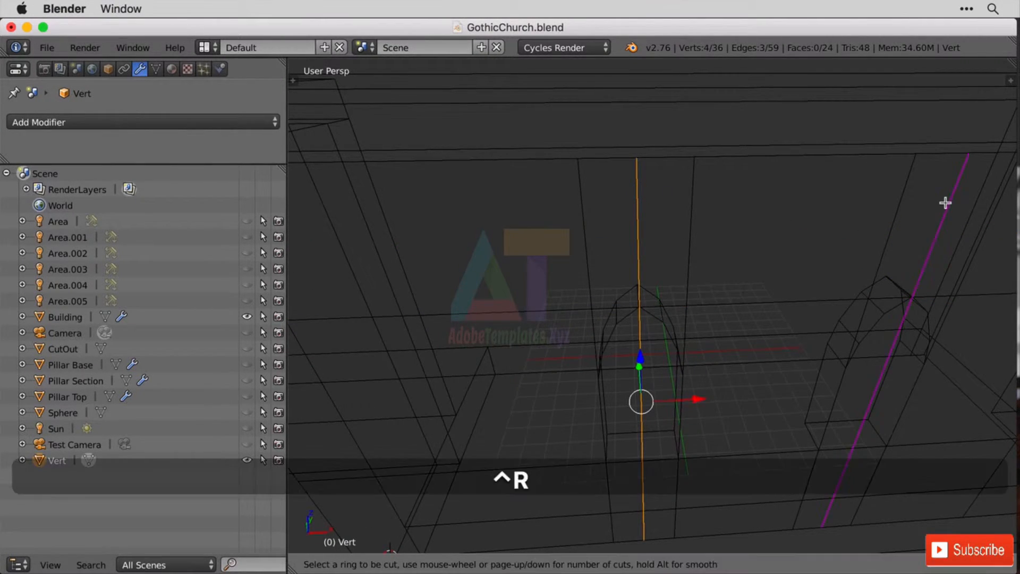
pyautogui.click(946, 200)
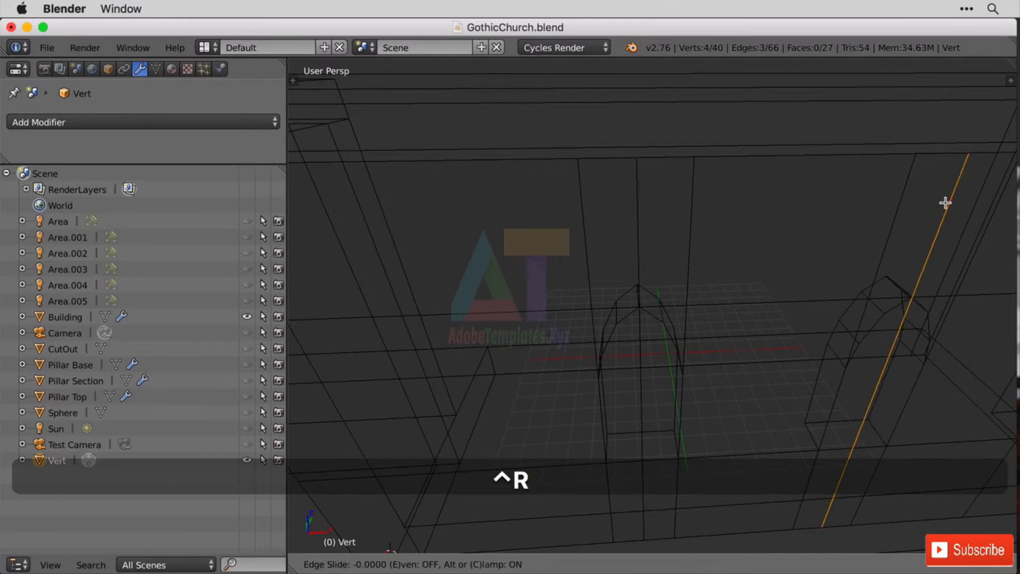
pyautogui.click(941, 269)
pyautogui.keyDown('shift'); pyautogui.moveTo(898, 225); pyautogui.dragTo(649, 237, button='middle'); pyautogui.keyUp('shift')
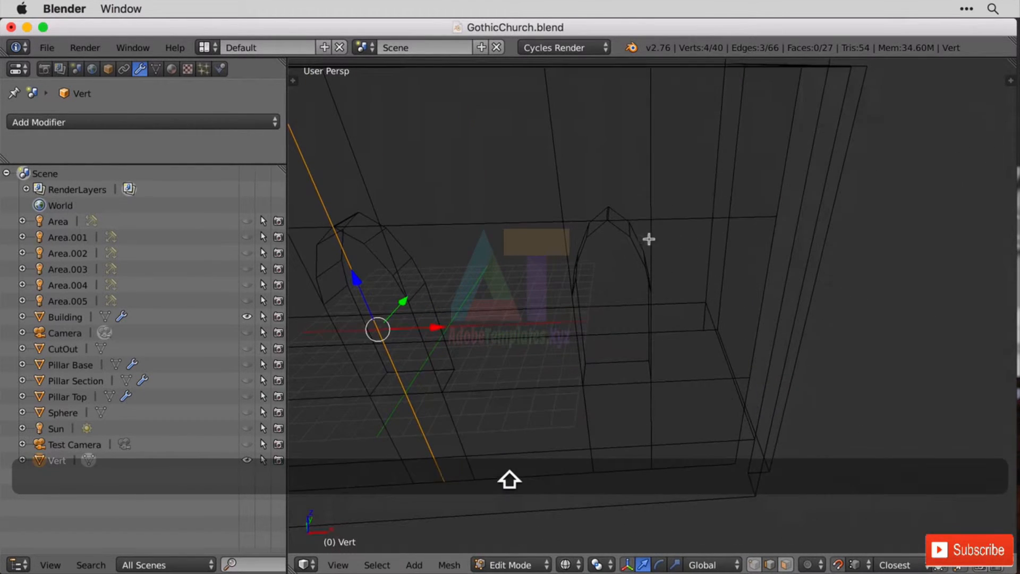
pyautogui.hotkey('ctrl', 'r')
pyautogui.click(608, 190)
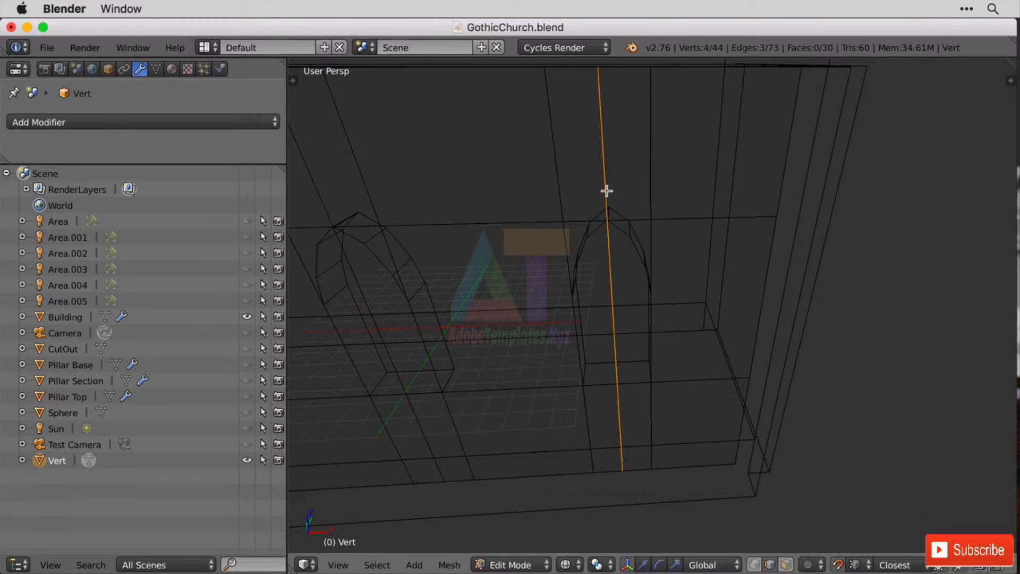
pyautogui.click(608, 191)
# - Add three horizontal loop cuts across the wall, sliding each to the height of a corner point on the window arches
pyautogui.moveTo(539, 320); pyautogui.dragTo(556, 290, button='middle')
pyautogui.hotkey('ctrl', 'r')
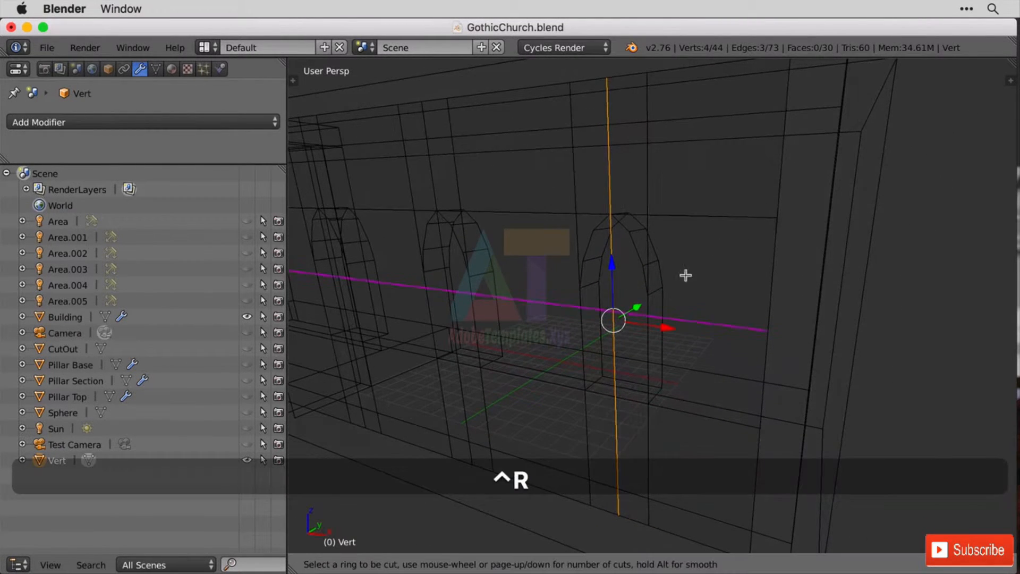
pyautogui.click(702, 310)
pyautogui.click(649, 292)
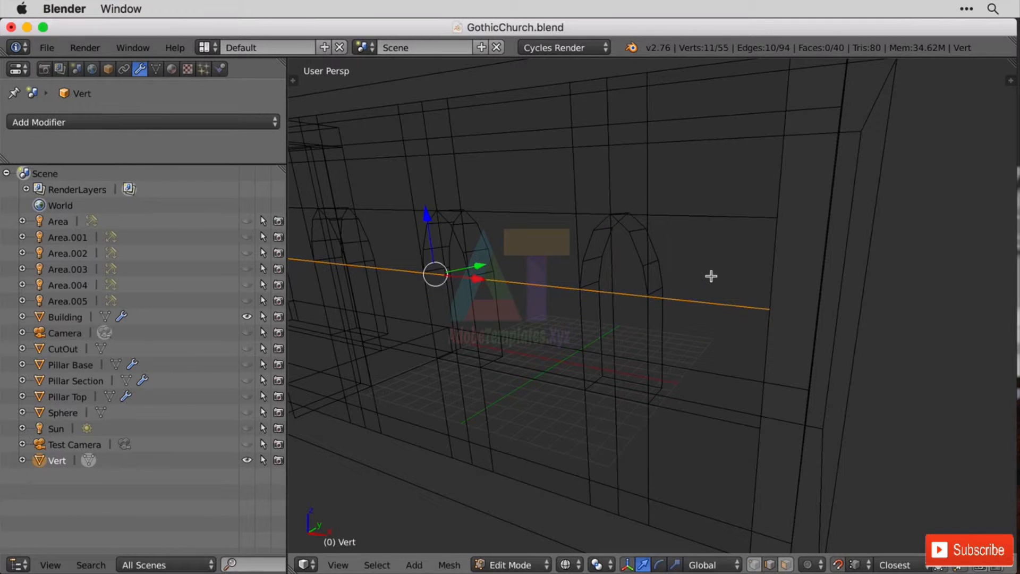
pyautogui.hotkey('ctrl', 'r')
pyautogui.click(657, 274)
pyautogui.click(663, 285)
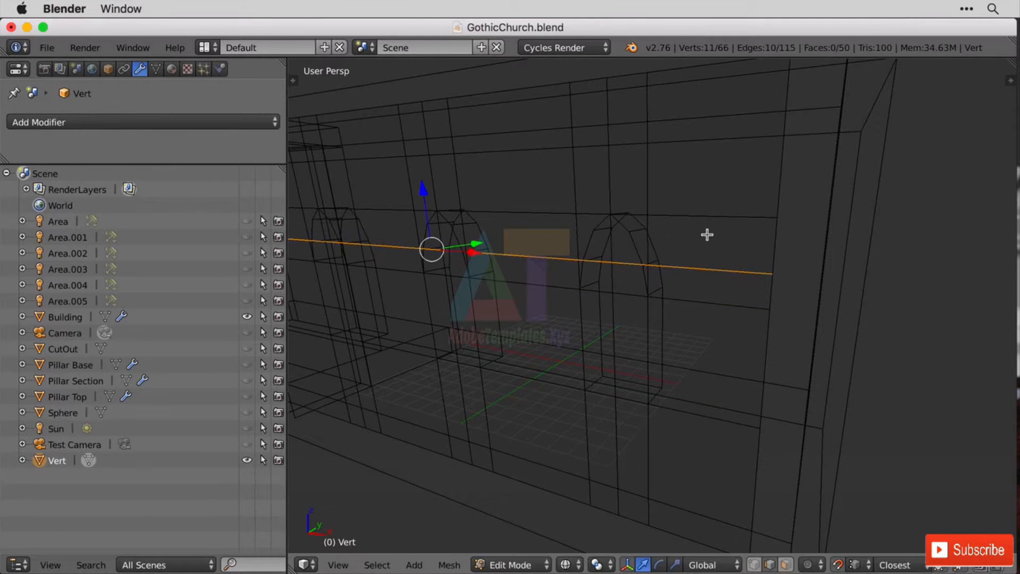
pyautogui.hotkey('ctrl', 'r')
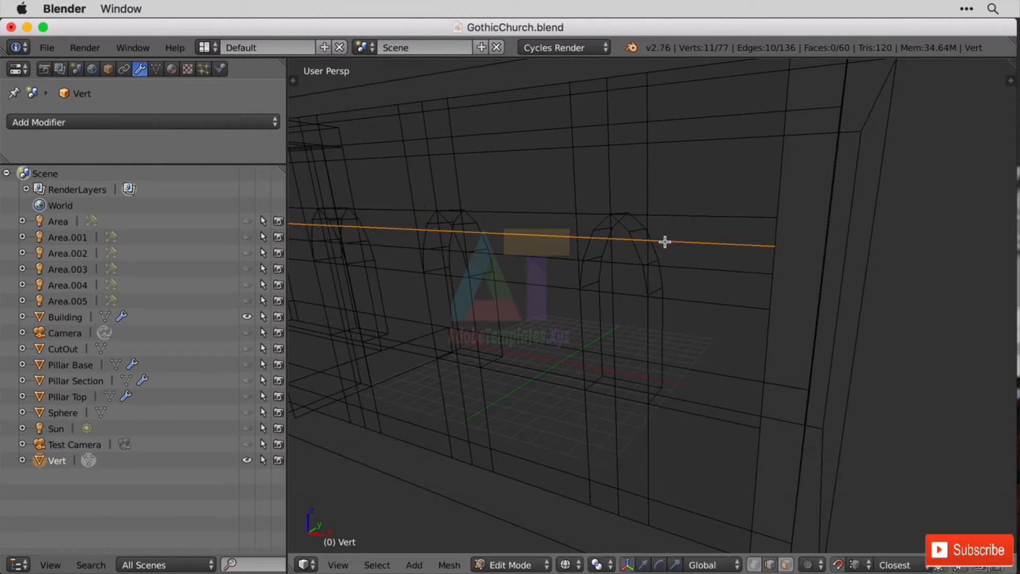
pyautogui.click(666, 240)
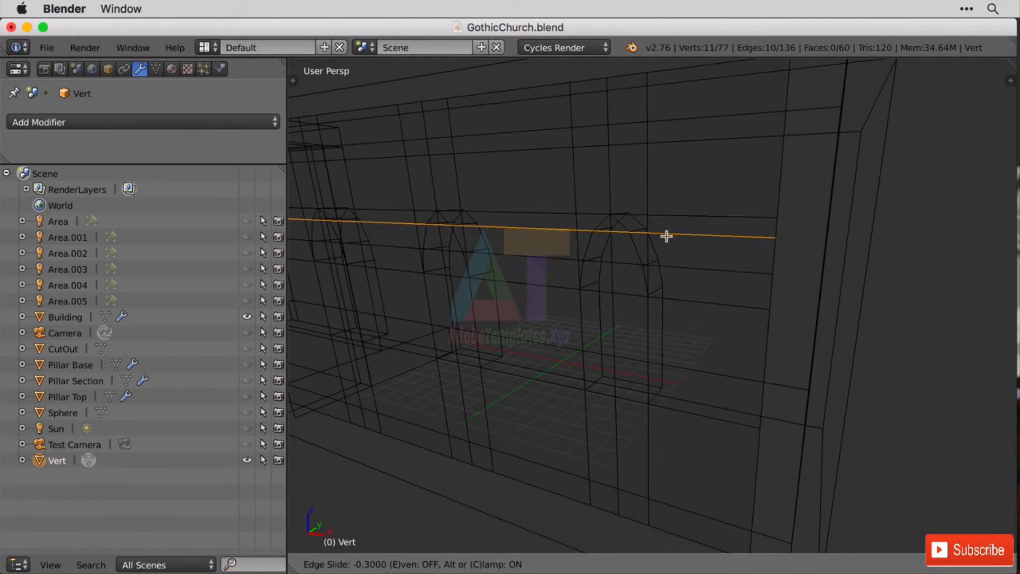
pyautogui.click(667, 246)
# - In vertex select mode, move the wall vertex beside the far window's upper right arch corner along X and snap it onto that corner
pyautogui.moveTo(568, 316)
pyautogui.mouseDown(button='middle')
pyautogui.moveTo(597, 296)
pyautogui.moveTo(520, 321)
pyautogui.moveTo(583, 323)
pyautogui.mouseUp(button='middle')
pyautogui.moveTo(684, 343); pyautogui.dragTo(569, 305, button='middle')
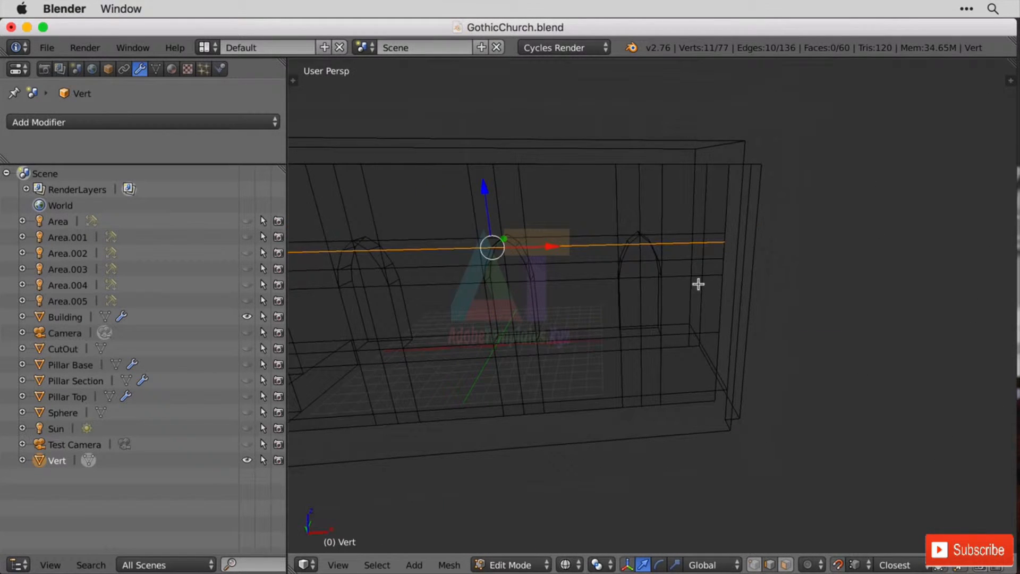
pyautogui.scroll(4, 688, 257)
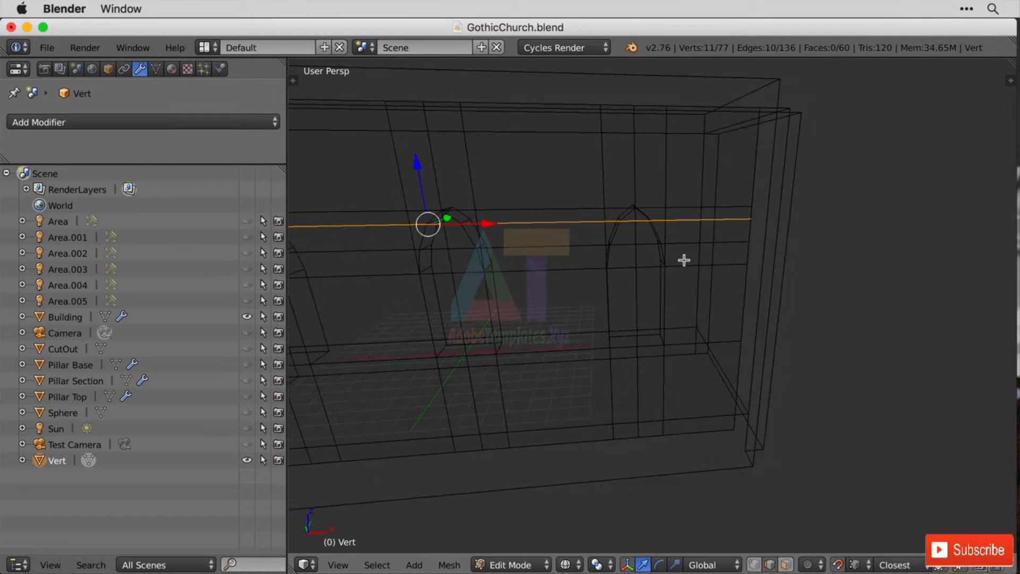
pyautogui.click(754, 565)
pyautogui.rightClick(674, 189)
pyautogui.moveTo(750, 222); pyautogui.dragTo(704, 195, button='middle')
pyautogui.scroll(4, 675, 165)
pyautogui.scroll(-1, 676, 167)
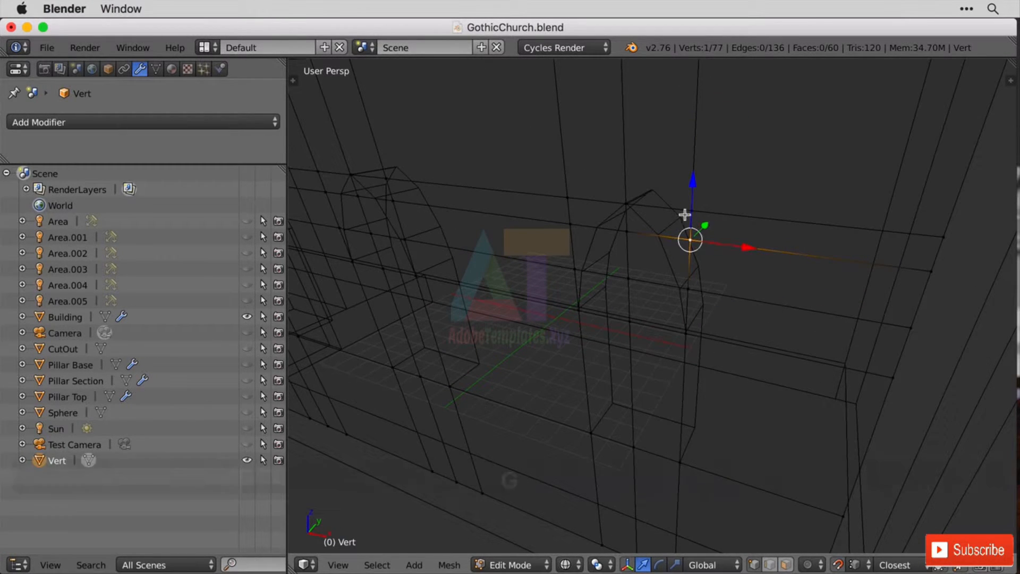
pyautogui.press('g')
pyautogui.press('x')
pyautogui.click(657, 235)
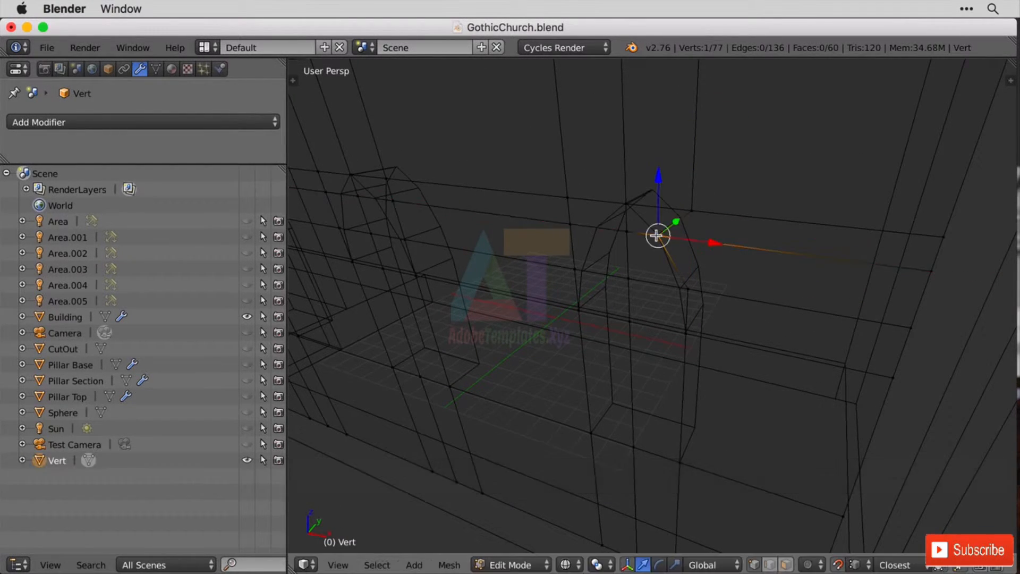
# - Snap the next wall vertex down on the far window's right side along X to the arch curve
pyautogui.rightClick(690, 289)
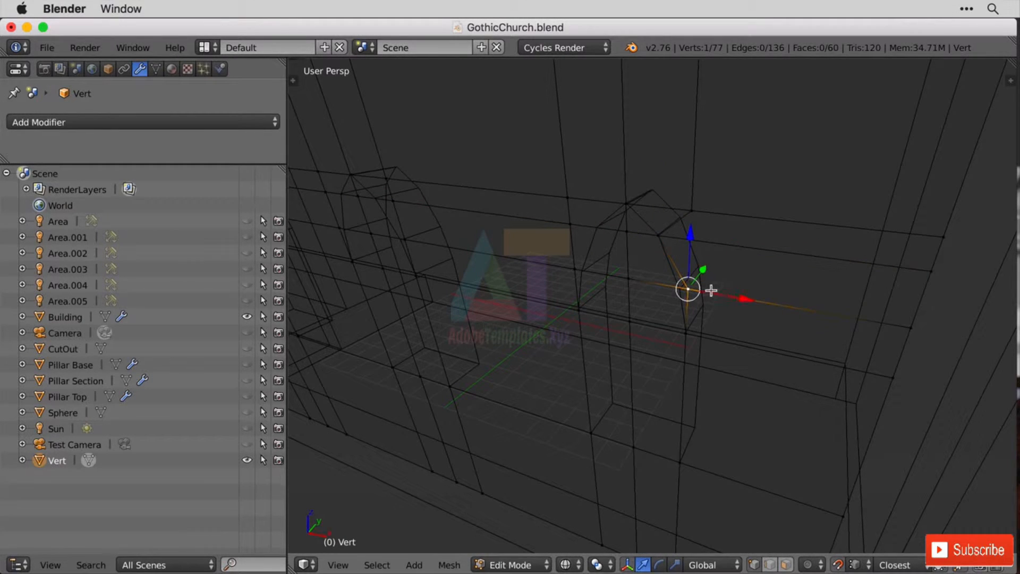
pyautogui.press('g')
pyautogui.press('x')
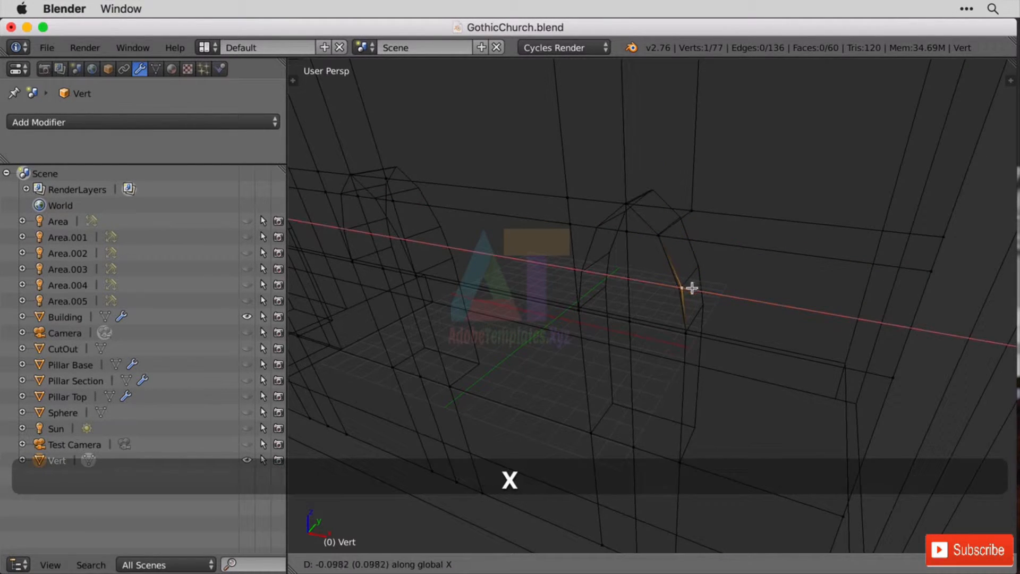
pyautogui.click(679, 291)
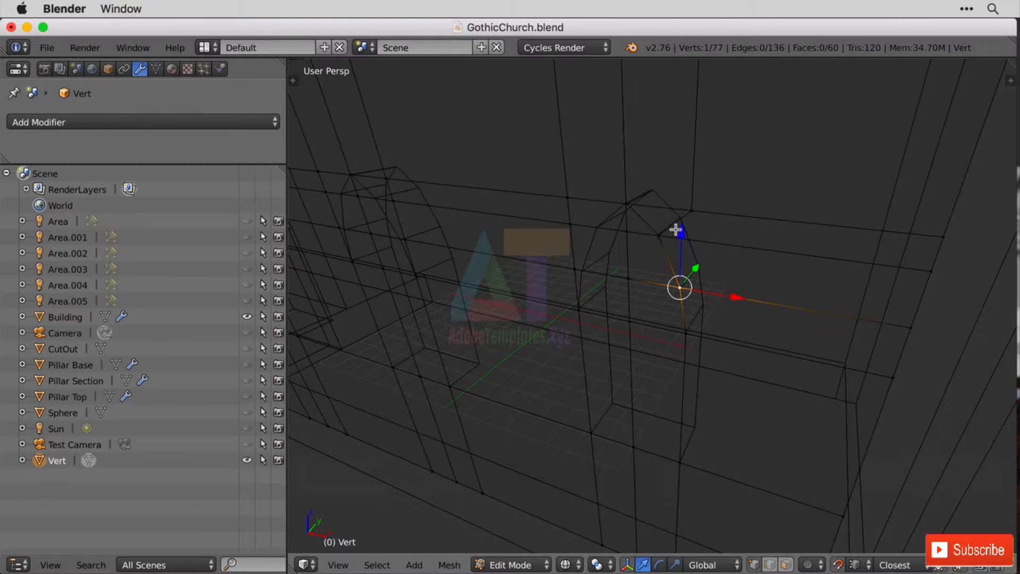
# - Move the wall vertices on both sides of the far window's arch tip along X and snap them onto the tip
pyautogui.moveTo(687, 247); pyautogui.dragTo(691, 218, button='middle')
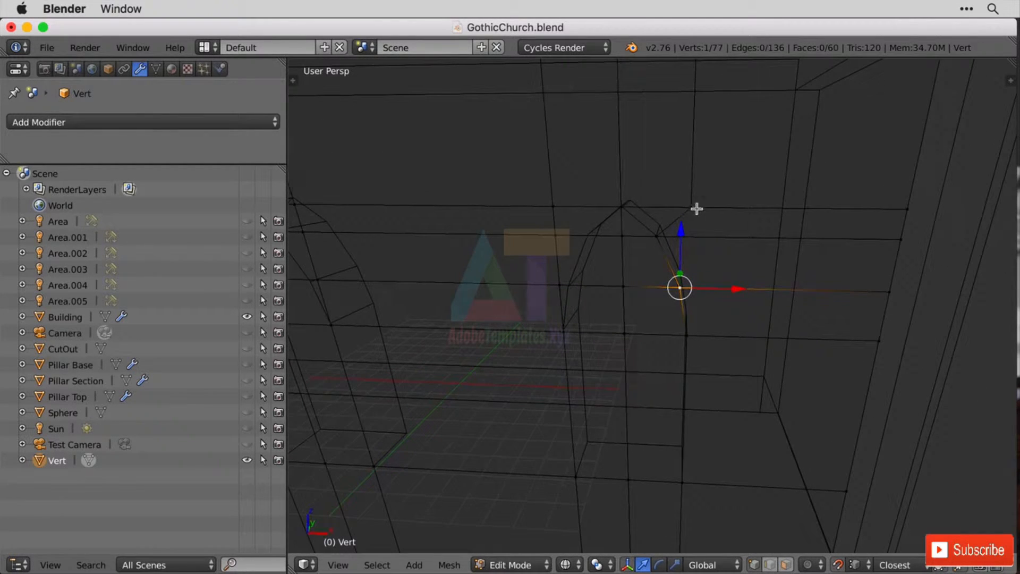
pyautogui.rightClick(692, 209)
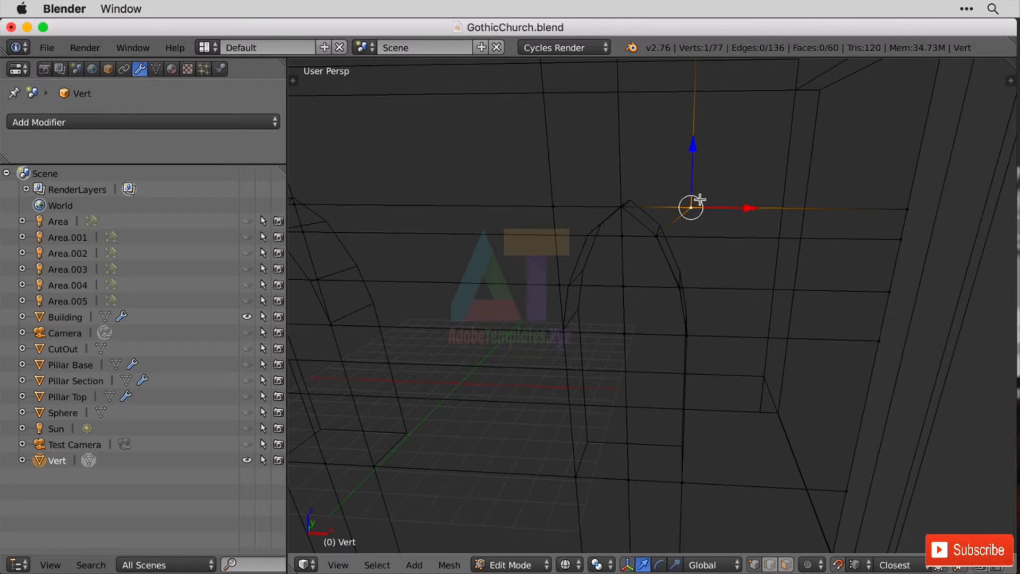
pyautogui.press('g')
pyautogui.press('x')
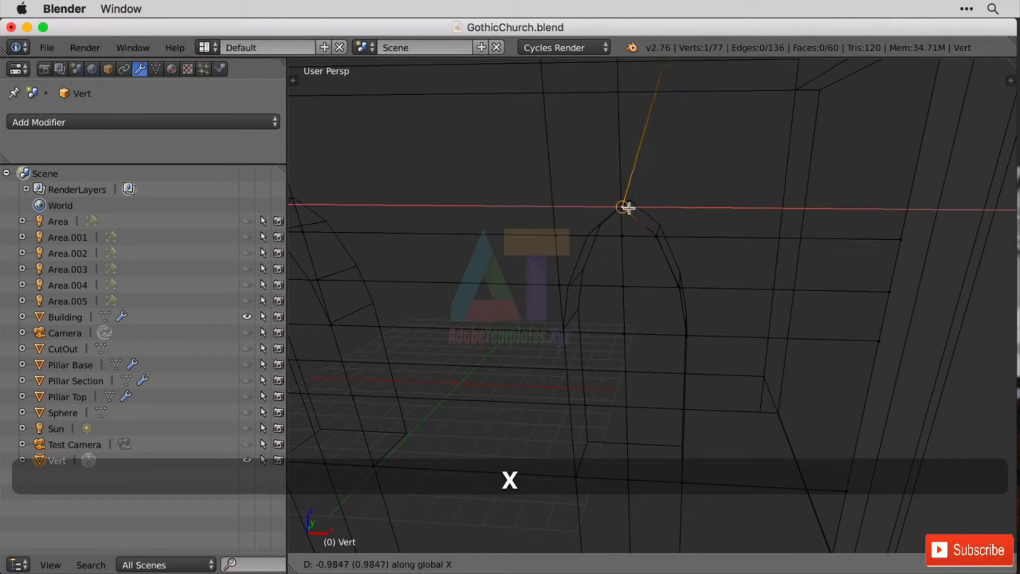
pyautogui.click(630, 207)
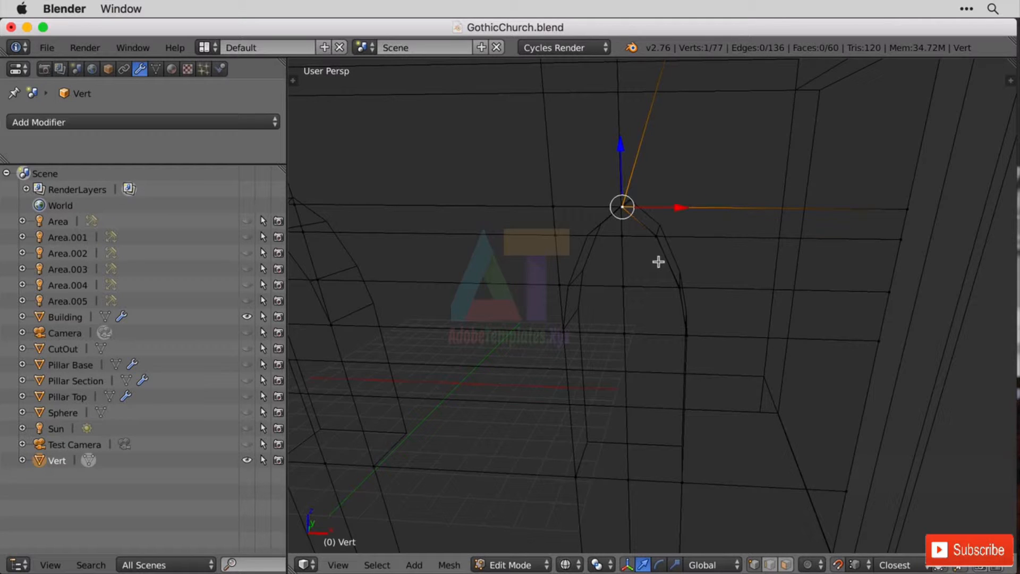
pyautogui.rightClick(553, 207)
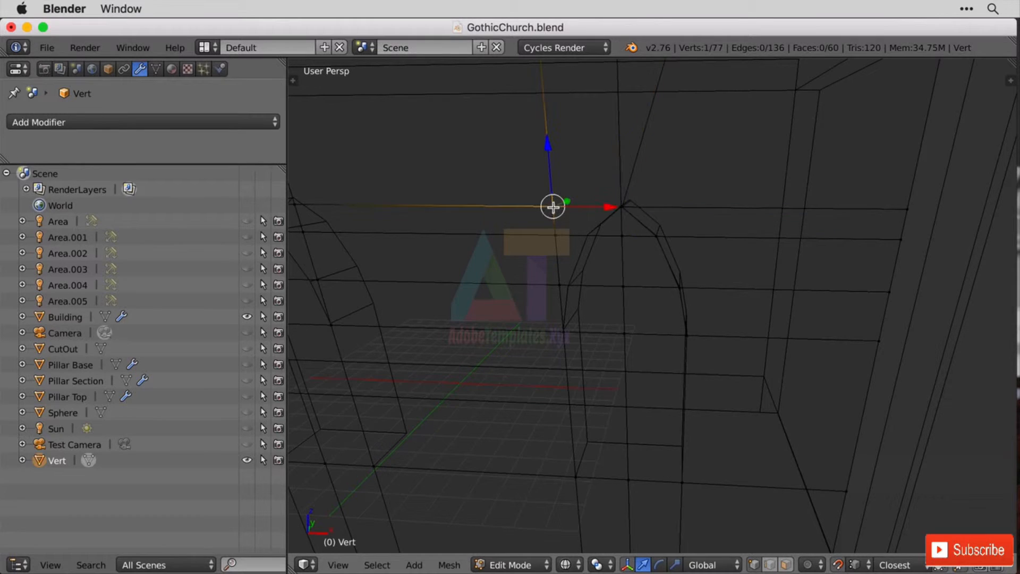
pyautogui.press('g')
pyautogui.press('x')
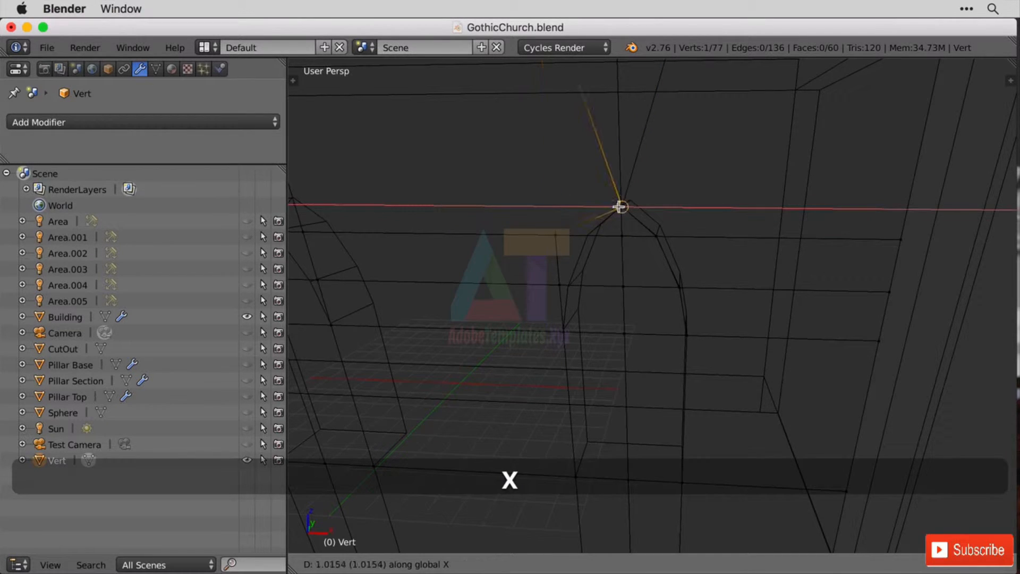
pyautogui.click(622, 207)
# - Move the two wall vertices beside the far window's left arch curve along X and snap them onto its corner points
pyautogui.rightClick(555, 238)
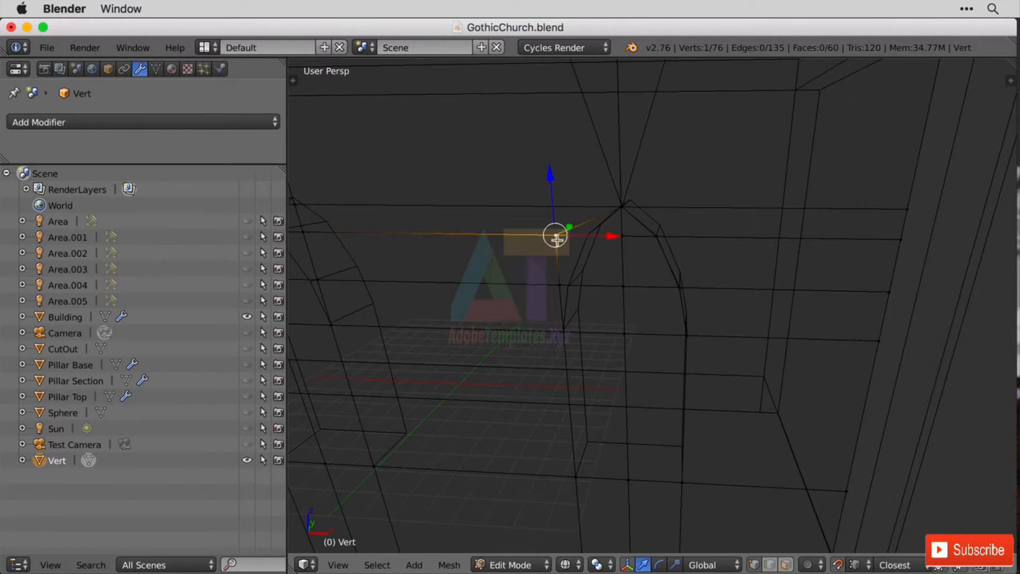
pyautogui.press('r')
pyautogui.press('g')
pyautogui.press('x')
pyautogui.click(587, 236)
pyautogui.rightClick(558, 285)
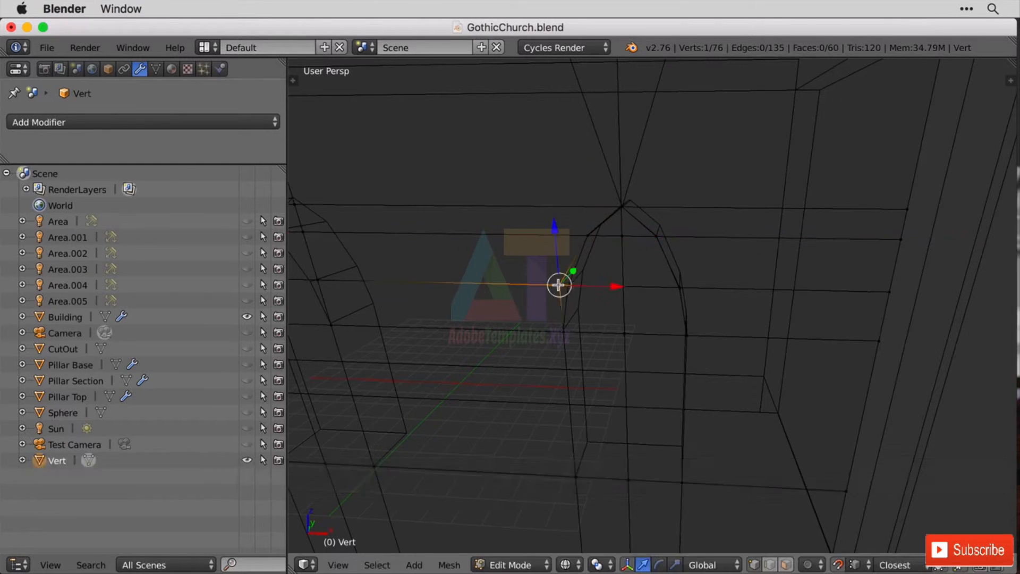
pyautogui.press('g')
pyautogui.press('x')
pyautogui.click(568, 286)
# - Move the misaligned wall vertices around the middle window's arch along X and snap them onto the arch outline
pyautogui.keyDown('shift'); pyautogui.moveTo(514, 335); pyautogui.dragTo(786, 314, button='middle'); pyautogui.keyUp('shift')
pyautogui.rightClick(660, 210)
pyautogui.rightClick(659, 183)
pyautogui.moveTo(585, 143); pyautogui.dragTo(515, 292, button='middle')
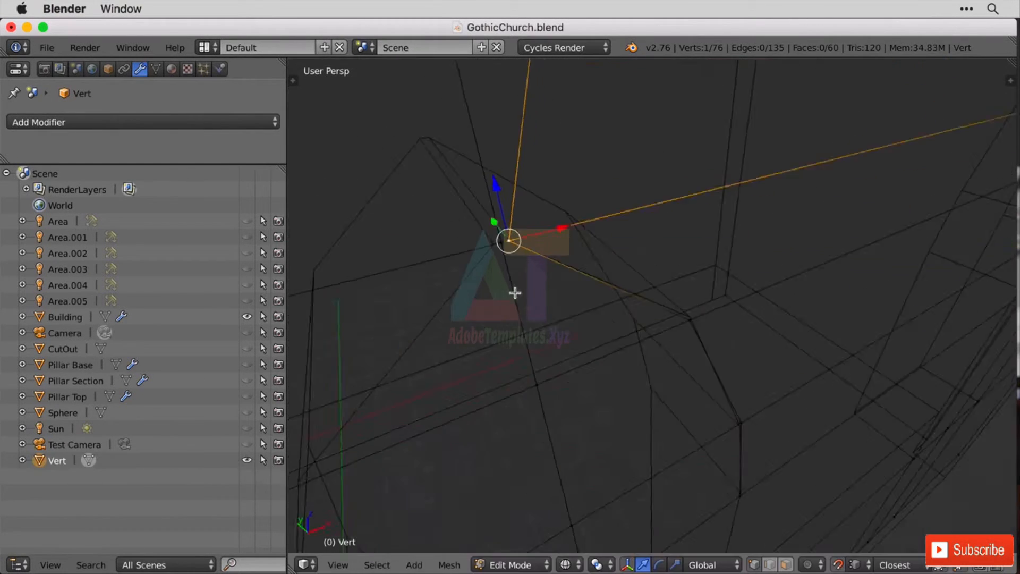
pyautogui.rightClick(486, 343)
pyautogui.press('x')
pyautogui.click(551, 342)
pyautogui.rightClick(526, 416)
pyautogui.press('g')
pyautogui.press('x')
pyautogui.click(540, 414)
pyautogui.moveTo(540, 415); pyautogui.dragTo(531, 244, button='middle')
# - Snap the wall vertices on both sides of the remaining window's arch tip onto the tip
pyautogui.rightClick(652, 238)
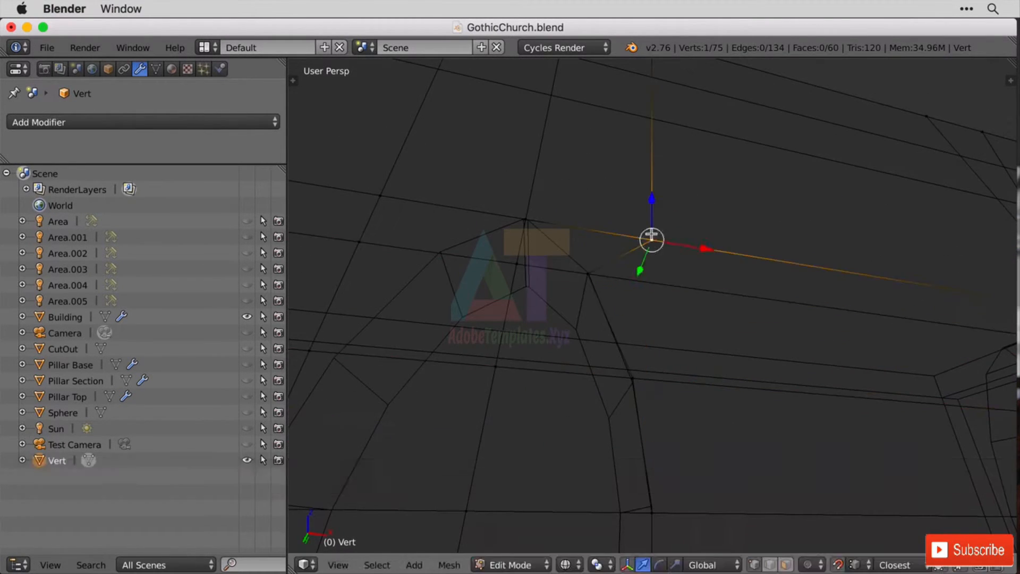
pyautogui.rightClick(526, 215)
pyautogui.rightClick(357, 241)
pyautogui.keyDown('shift'); pyautogui.moveTo(426, 163); pyautogui.dragTo(554, 254, button='middle'); pyautogui.keyUp('shift')
pyautogui.scroll(6, 553, 254)
pyautogui.rightClick(529, 310)
pyautogui.press('g')
pyautogui.click(525, 310)
pyautogui.scroll(-6, 525, 309)
pyautogui.keyDown('shift'); pyautogui.moveTo(850, 361); pyautogui.dragTo(706, 345, button='middle'); pyautogui.keyUp('shift')
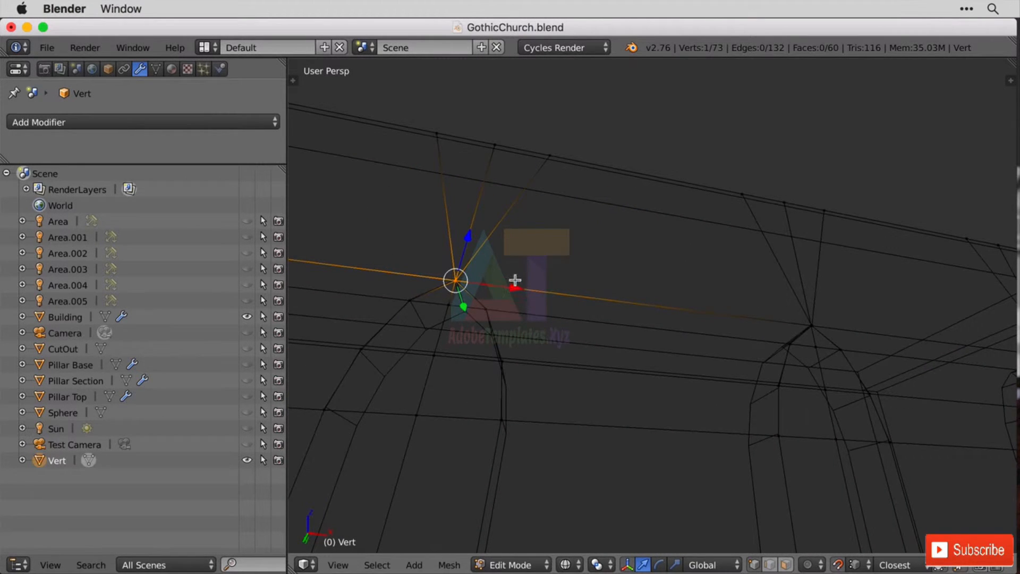
# - Inspect the wall vertices at the three arch tips for alignment with the Building's window outlines
pyautogui.moveTo(515, 280); pyautogui.dragTo(460, 298, button='middle')
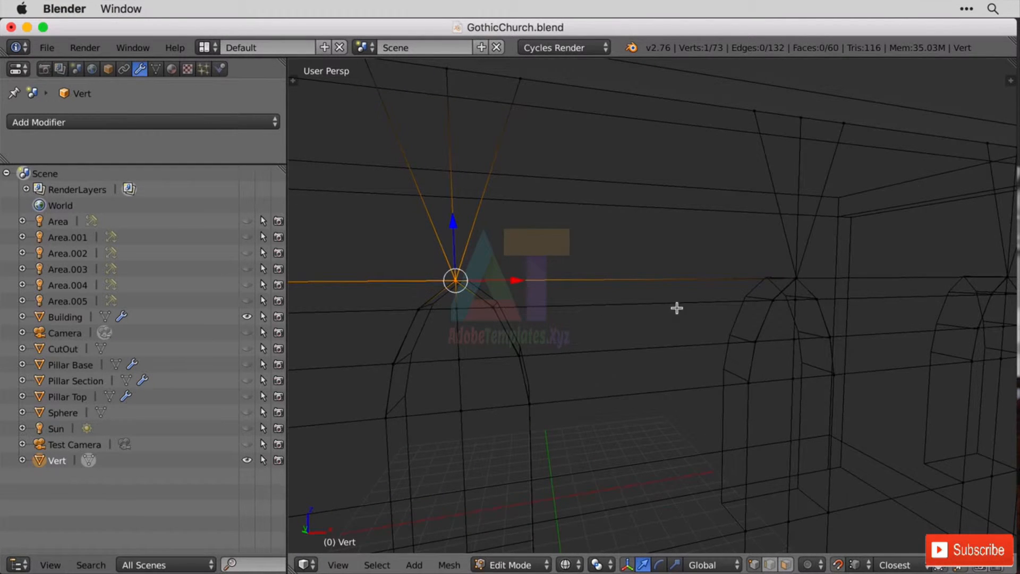
pyautogui.moveTo(677, 306); pyautogui.dragTo(808, 300, button='middle')
pyautogui.rightClick(853, 278)
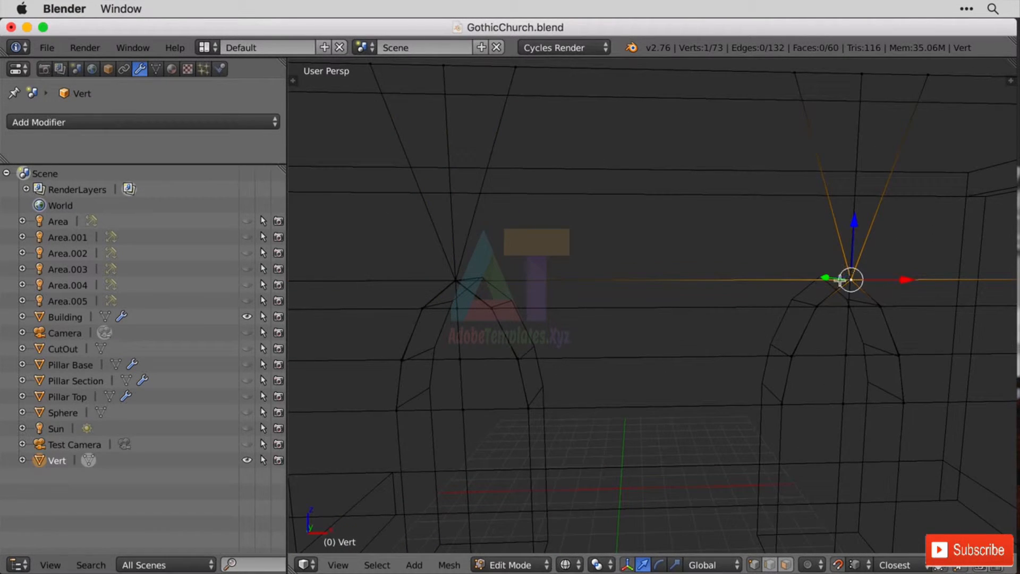
pyautogui.rightClick(460, 278)
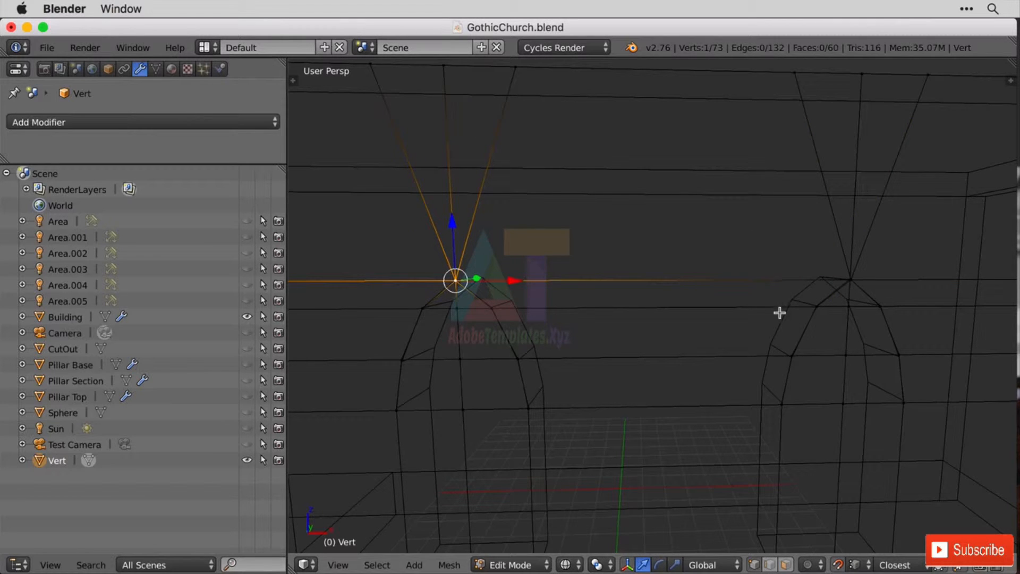
pyautogui.keyDown('shift'); pyautogui.moveTo(806, 346); pyautogui.dragTo(711, 282, button='middle'); pyautogui.keyUp('shift')
pyautogui.rightClick(687, 263)
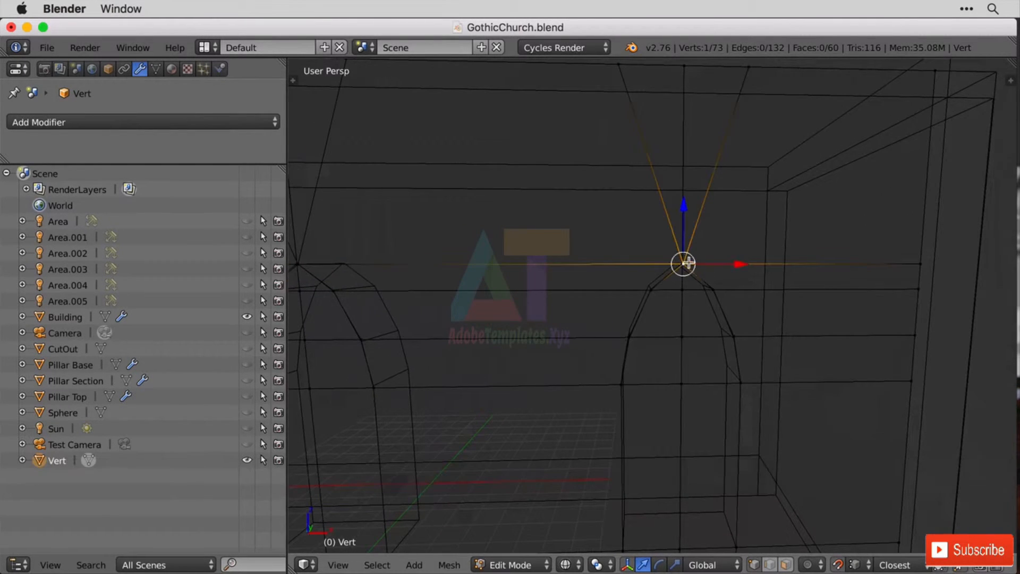
pyautogui.scroll(3, 713, 269)
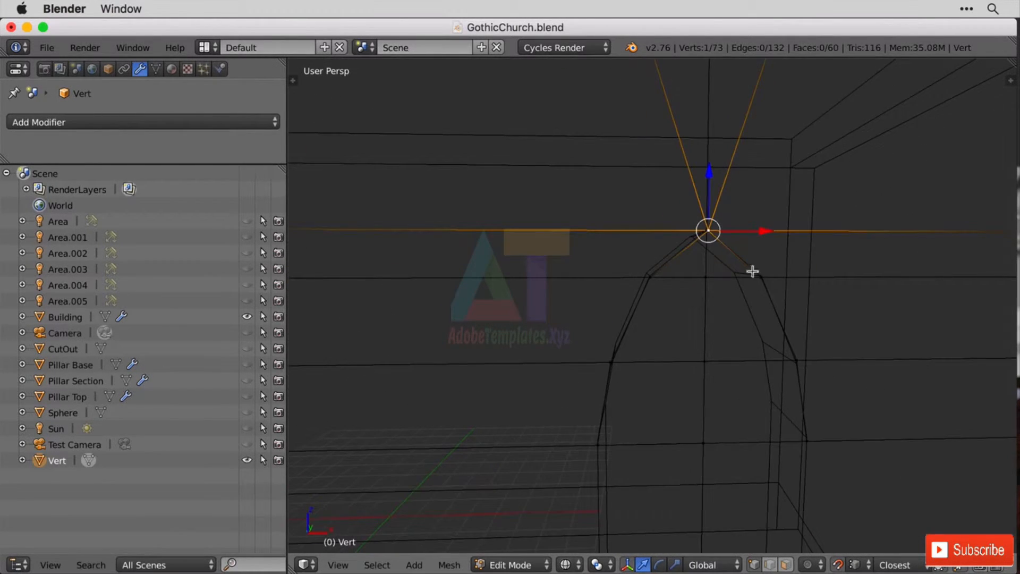
pyautogui.scroll(-5, 679, 298)
pyautogui.moveTo(679, 308); pyautogui.dragTo(444, 381, button='middle')
# - Hide the Building mesh and show the wall in solid shading with face selection enabled
pyautogui.click(247, 318)
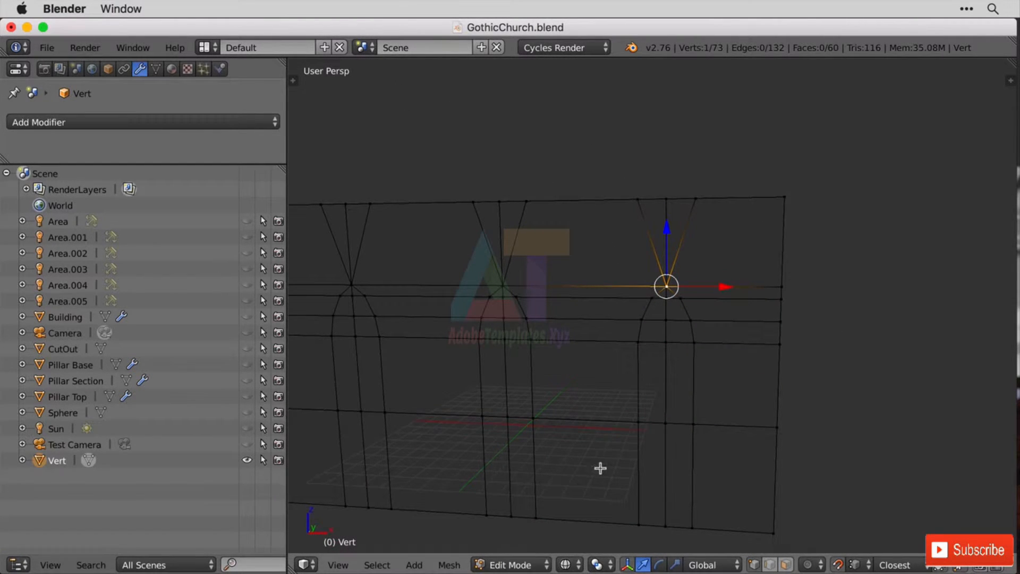
pyautogui.press('z')
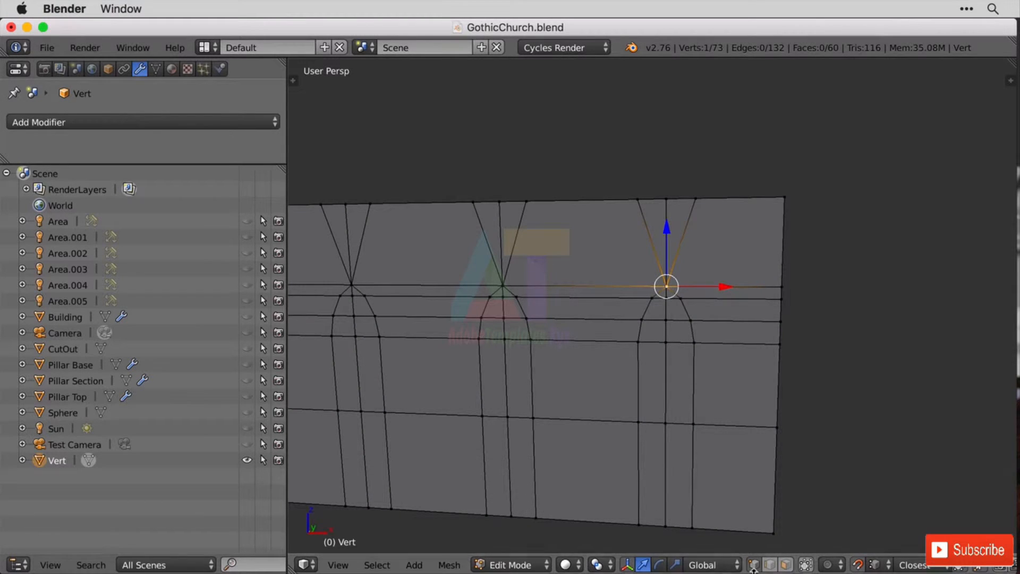
pyautogui.click(786, 566)
# - Select every wall face inside the three arched window outlines, from sill to tip, and delete the faces
pyautogui.rightClick(673, 393)
pyautogui.keyDown('shift'); pyautogui.rightClick(659, 384); pyautogui.keyUp('shift')
pyautogui.keyDown('shift'); pyautogui.rightClick(656, 333); pyautogui.keyUp('shift')
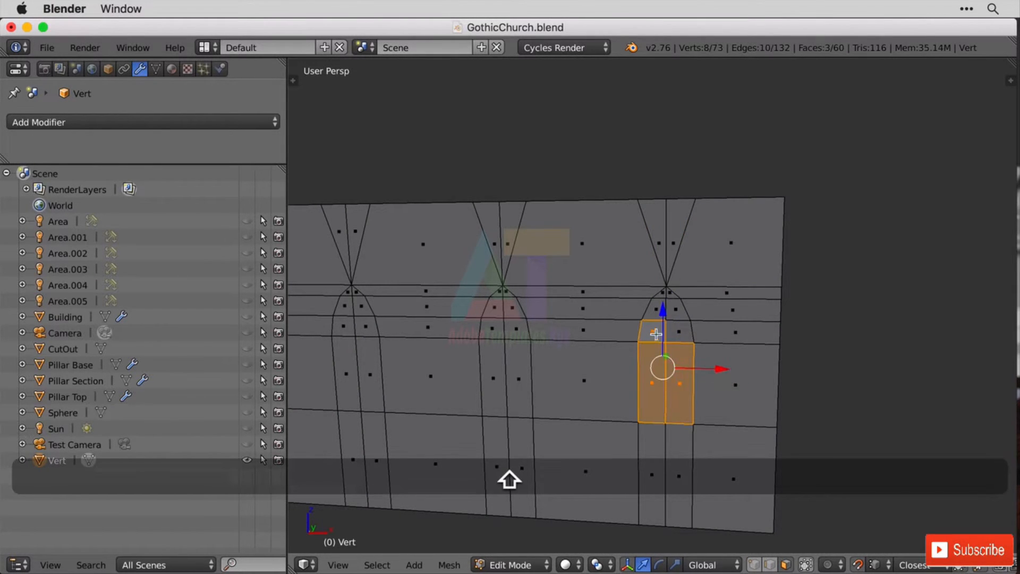
pyautogui.keyDown('shift'); pyautogui.rightClick(672, 326); pyautogui.keyUp('shift')
pyautogui.keyDown('shift'); pyautogui.rightClick(670, 307); pyautogui.keyUp('shift')
pyautogui.keyDown('shift'); pyautogui.rightClick(658, 304); pyautogui.keyUp('shift')
pyautogui.keyDown('shift'); pyautogui.rightClick(662, 296); pyautogui.keyUp('shift')
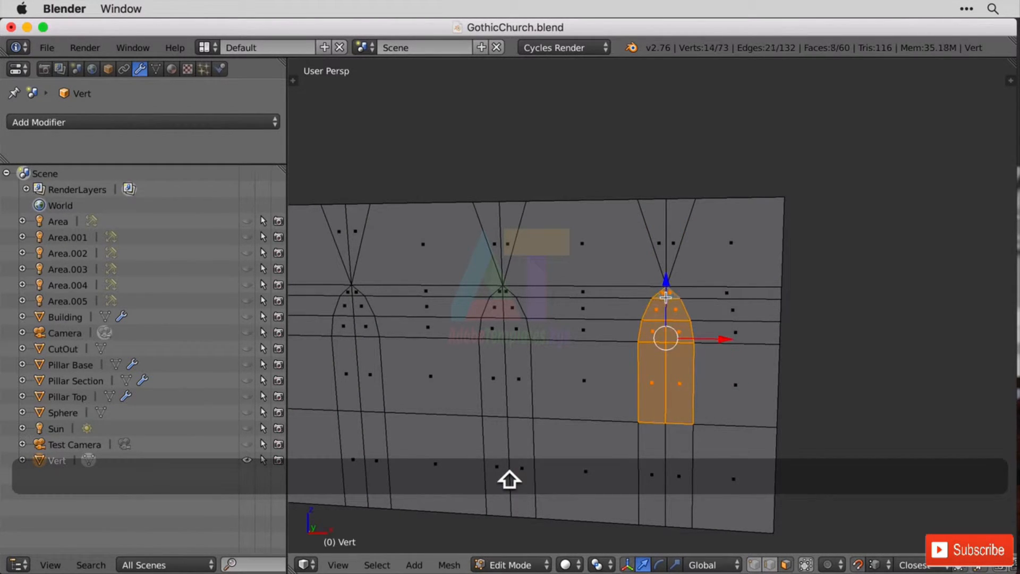
pyautogui.keyDown('shift'); pyautogui.rightClick(519, 378); pyautogui.keyUp('shift')
pyautogui.keyDown('shift'); pyautogui.rightClick(493, 378); pyautogui.keyUp('shift')
pyautogui.keyDown('shift'); pyautogui.rightClick(494, 308); pyautogui.keyUp('shift')
pyautogui.keyDown('shift'); pyautogui.rightClick(493, 329); pyautogui.keyUp('shift')
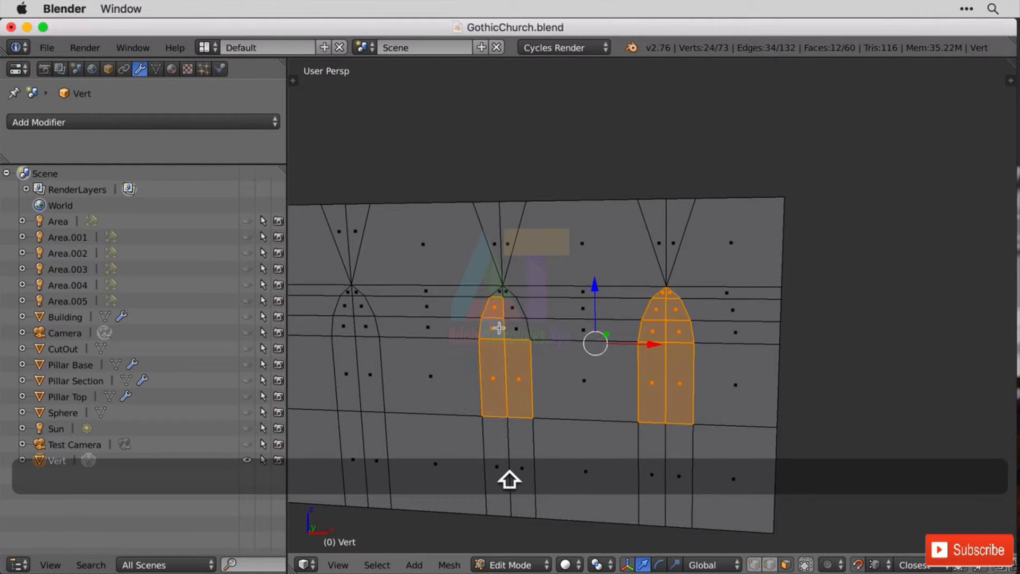
pyautogui.keyDown('shift'); pyautogui.rightClick(517, 329); pyautogui.keyUp('shift')
pyautogui.keyDown('shift'); pyautogui.rightClick(512, 311); pyautogui.keyUp('shift')
pyautogui.keyDown('shift'); pyautogui.rightClick(509, 297); pyautogui.keyUp('shift')
pyautogui.keyDown('shift'); pyautogui.rightClick(497, 296); pyautogui.keyUp('shift')
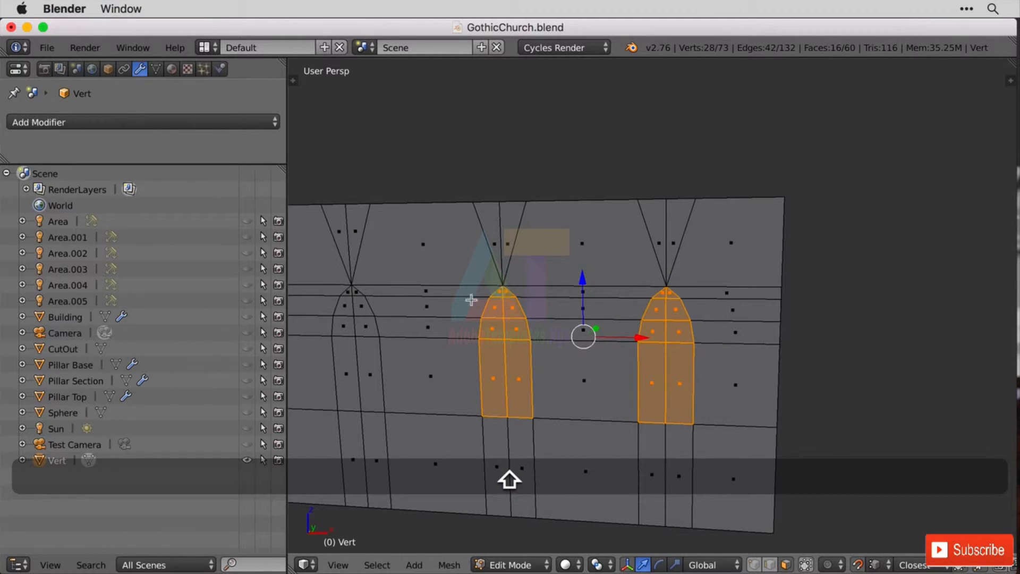
pyautogui.keyDown('shift'); pyautogui.rightClick(375, 379); pyautogui.keyUp('shift')
pyautogui.keyDown('shift'); pyautogui.rightClick(350, 373); pyautogui.keyUp('shift')
pyautogui.keyDown('shift'); pyautogui.rightClick(344, 326); pyautogui.keyUp('shift')
pyautogui.keyDown('shift'); pyautogui.rightClick(364, 324); pyautogui.keyUp('shift')
pyautogui.keyDown('shift'); pyautogui.rightClick(352, 308); pyautogui.keyUp('shift')
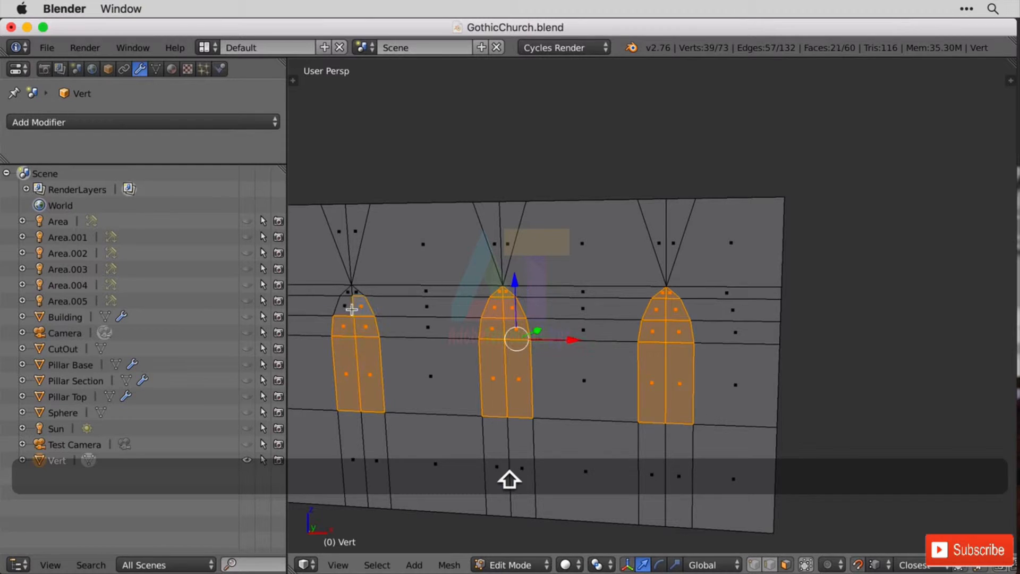
pyautogui.keyDown('shift'); pyautogui.rightClick(351, 308); pyautogui.keyUp('shift')
pyautogui.keyDown('shift'); pyautogui.rightClick(353, 293); pyautogui.keyUp('shift')
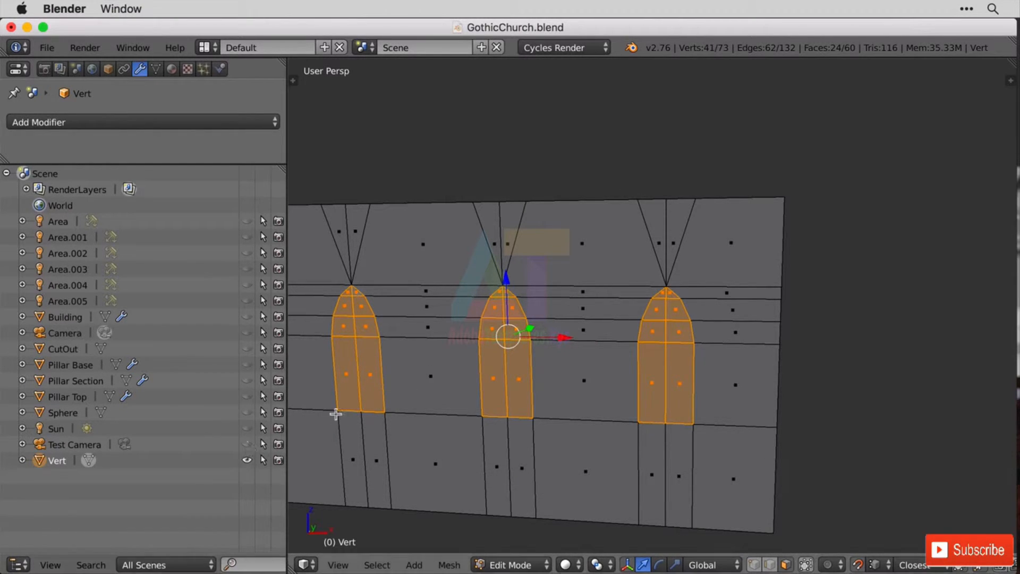
pyautogui.press('x')
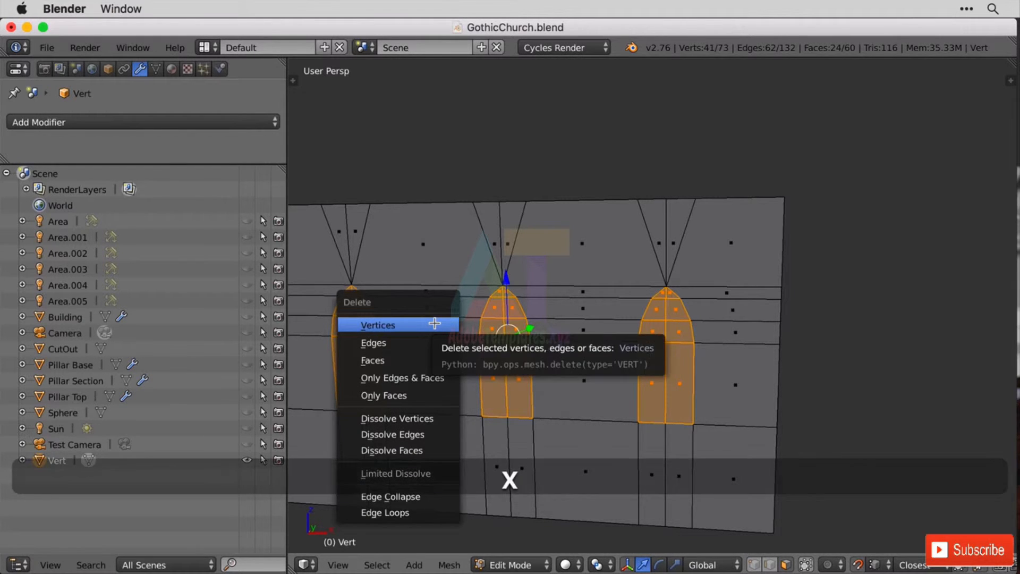
pyautogui.click(402, 357)
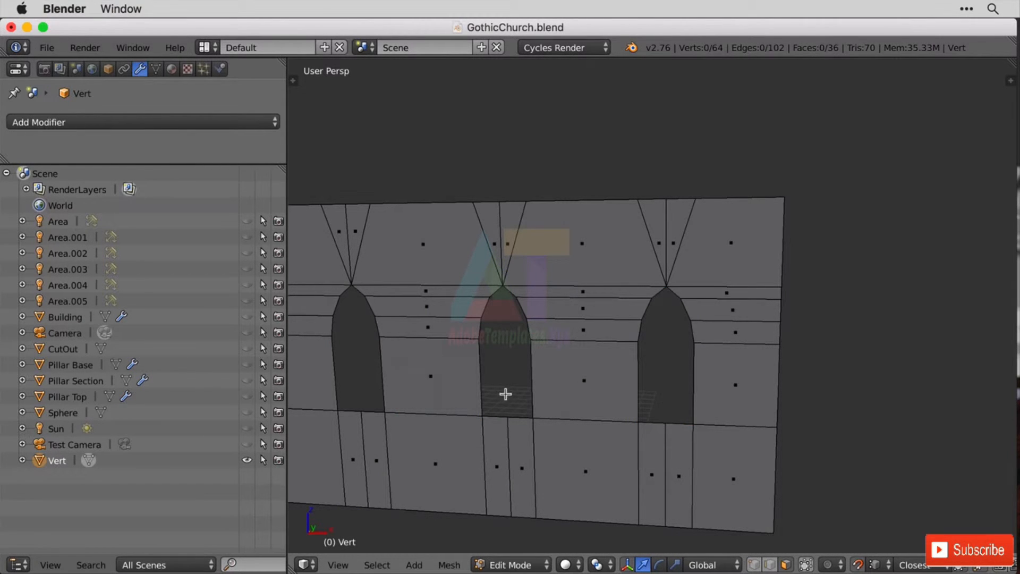
# - Unhide the Building mesh and extrude all of the wall's faces 1 unit along the global Y axis
pyautogui.moveTo(604, 366); pyautogui.dragTo(656, 387, button='middle')
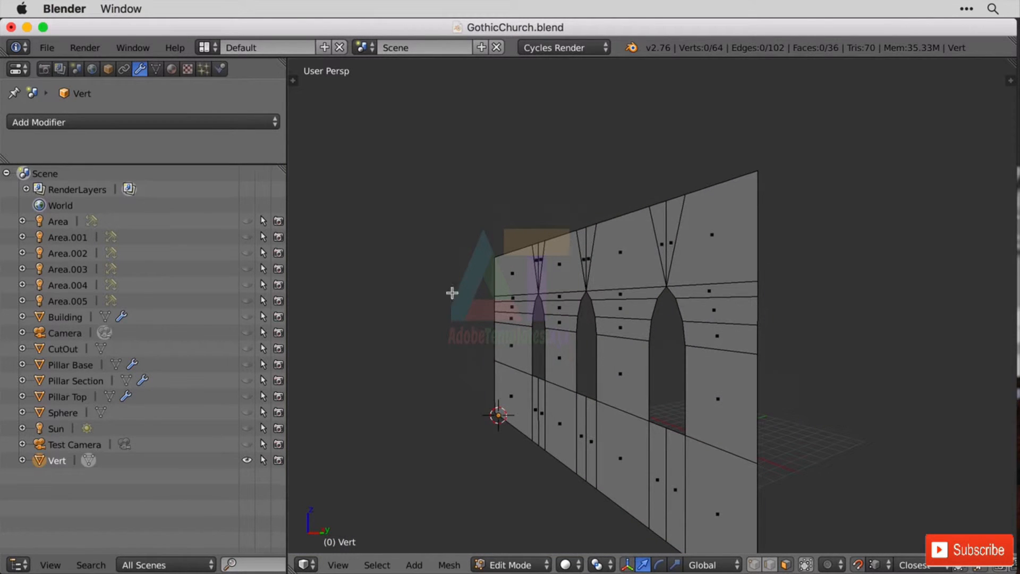
pyautogui.moveTo(539, 358); pyautogui.dragTo(597, 330, button='middle')
pyautogui.press('a')
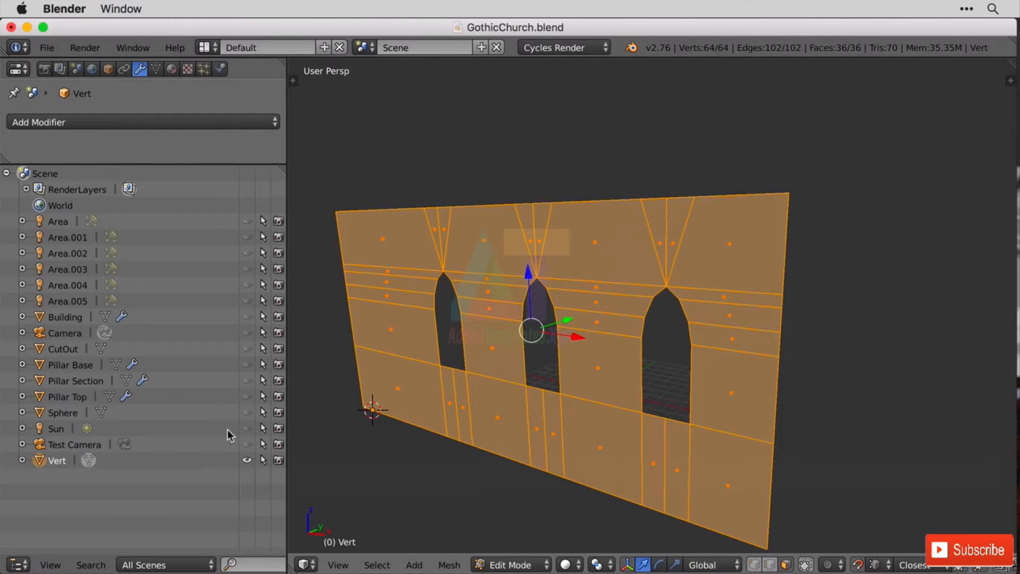
pyautogui.click(246, 319)
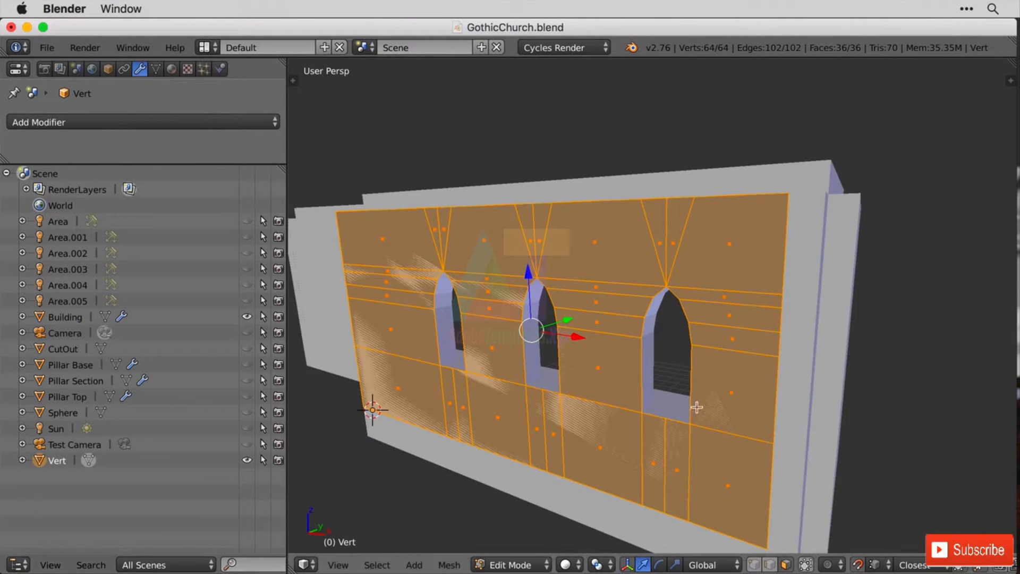
pyautogui.moveTo(697, 408); pyautogui.dragTo(732, 466, button='middle')
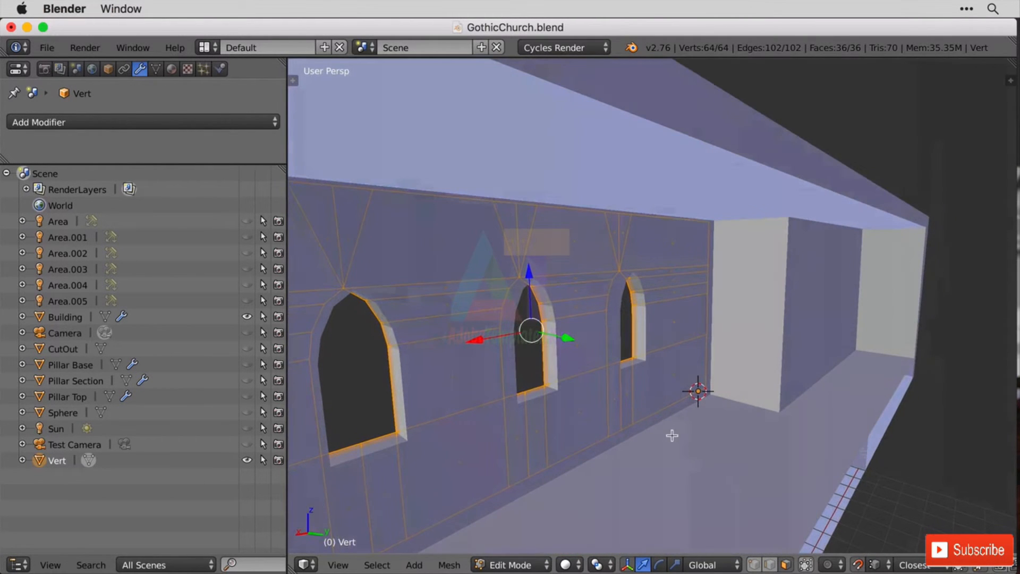
pyautogui.press('e')
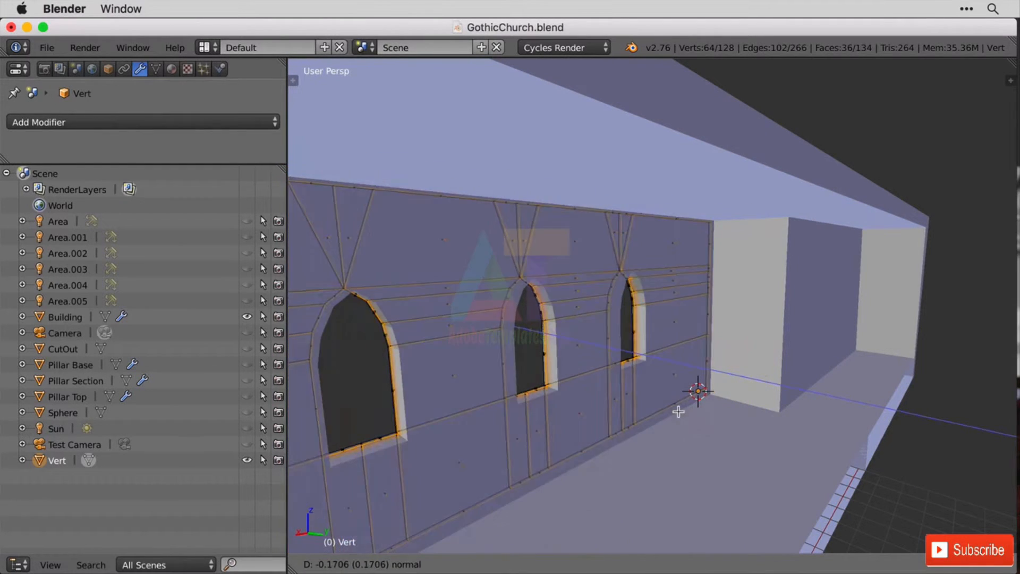
pyautogui.press('y')
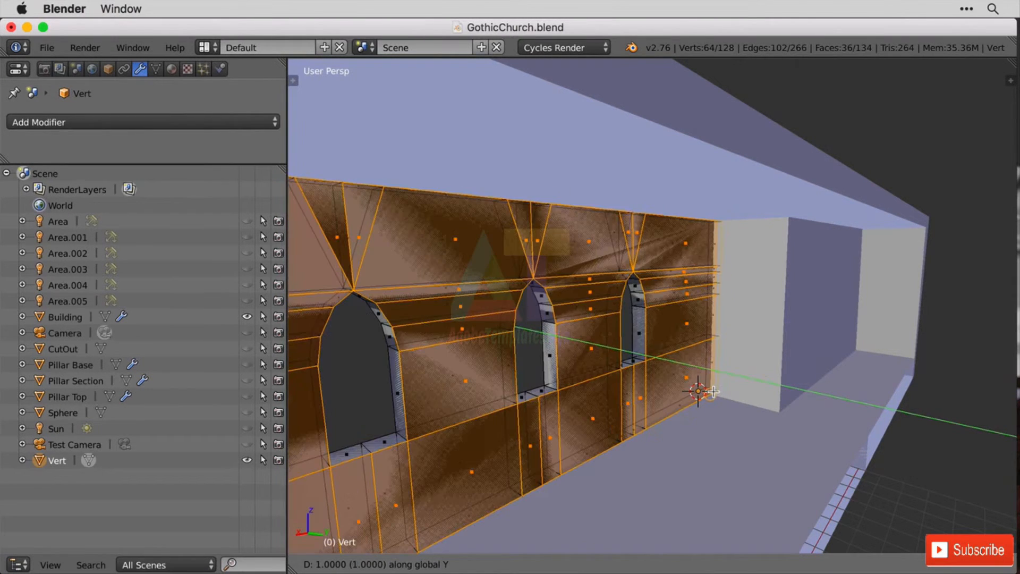
pyautogui.press('Return')
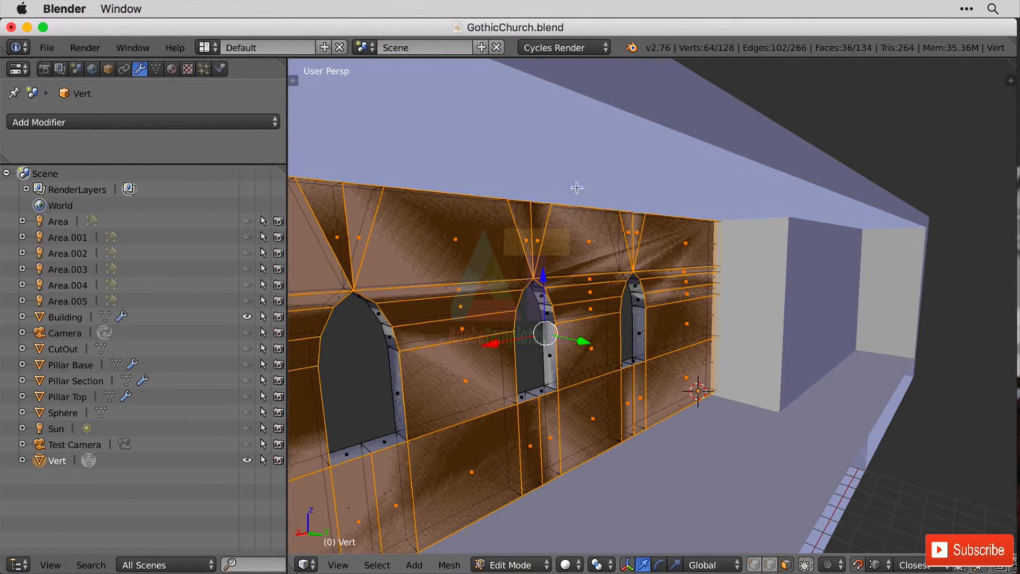
pyautogui.scroll(-3, 723, 450)
pyautogui.moveTo(588, 450)
pyautogui.mouseDown(button='middle')
pyautogui.moveTo(717, 438)
pyautogui.moveTo(553, 444)
pyautogui.moveTo(576, 450)
pyautogui.mouseUp(button='middle')
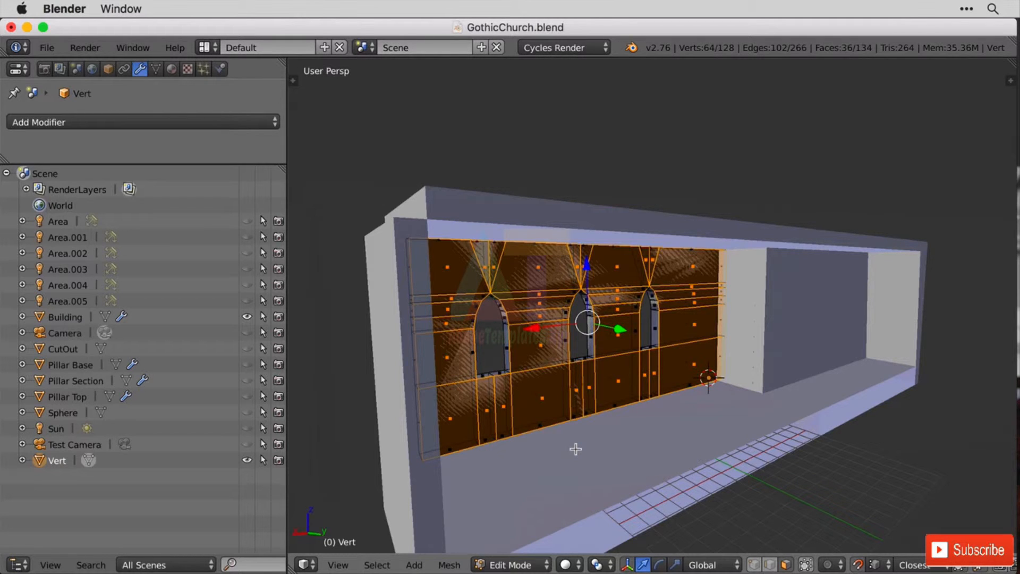
# - Change the Outliner area to a UV/Image Editor and widen it to make room for viewing the texture image
pyautogui.click(18, 565)
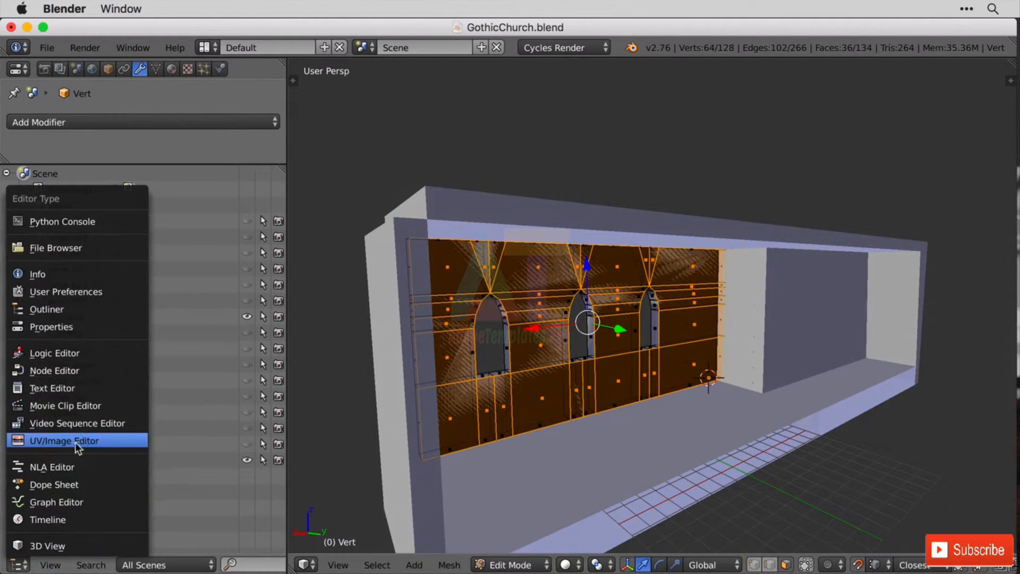
pyautogui.click(81, 439)
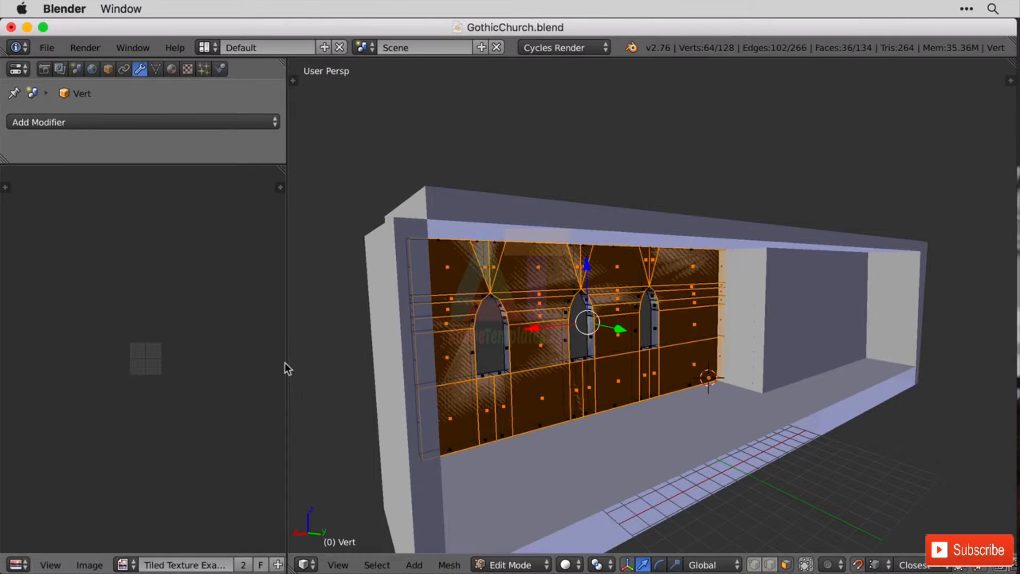
pyautogui.moveTo(286, 363); pyautogui.dragTo(375, 365)
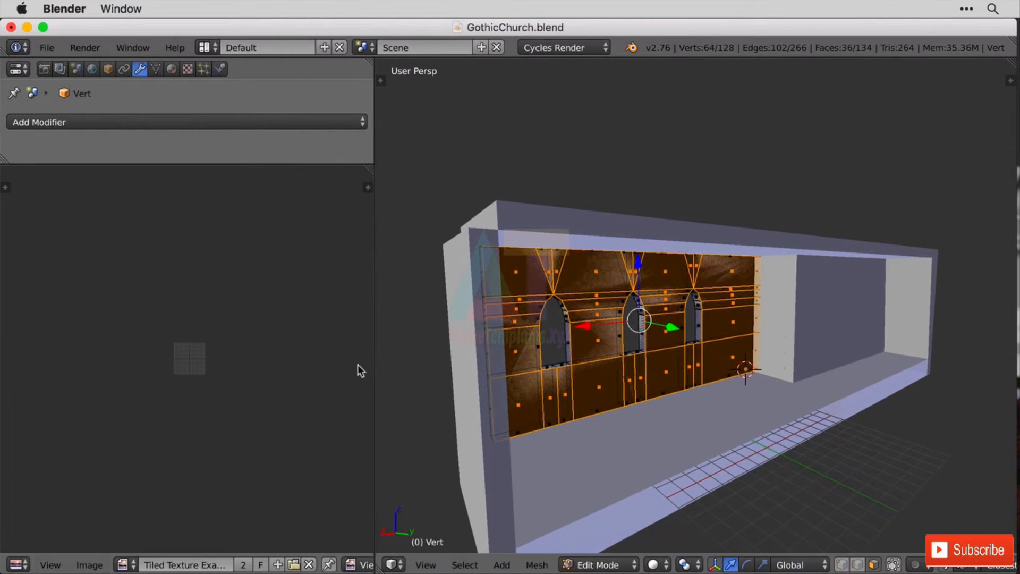
pyautogui.click(127, 565)
pyautogui.click(194, 481)
pyautogui.scroll(8, 203, 457)
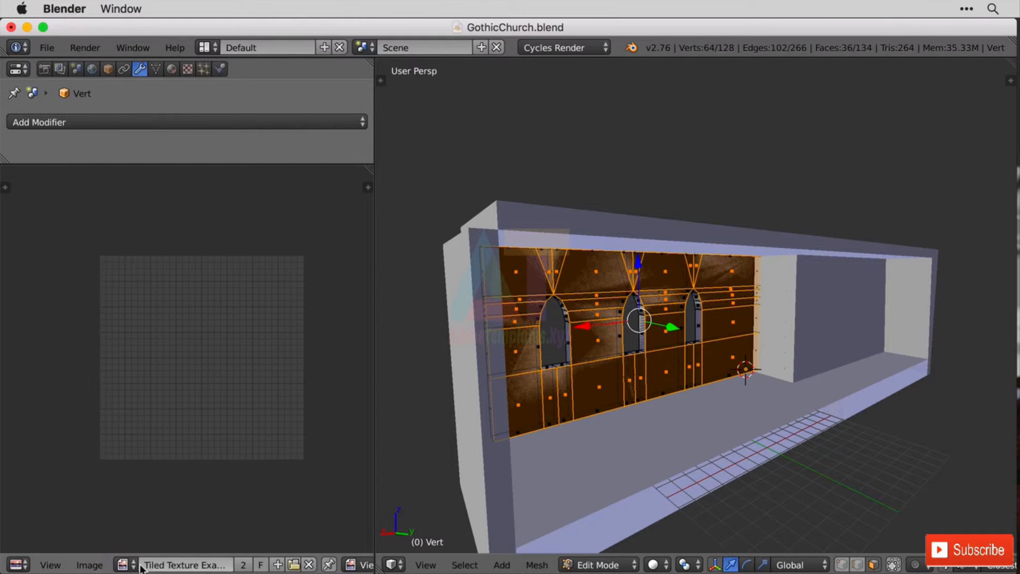
# - Reload the Tiled Texture Example image from the Resources folder of 07.Gothic.Church
pyautogui.click(294, 566)
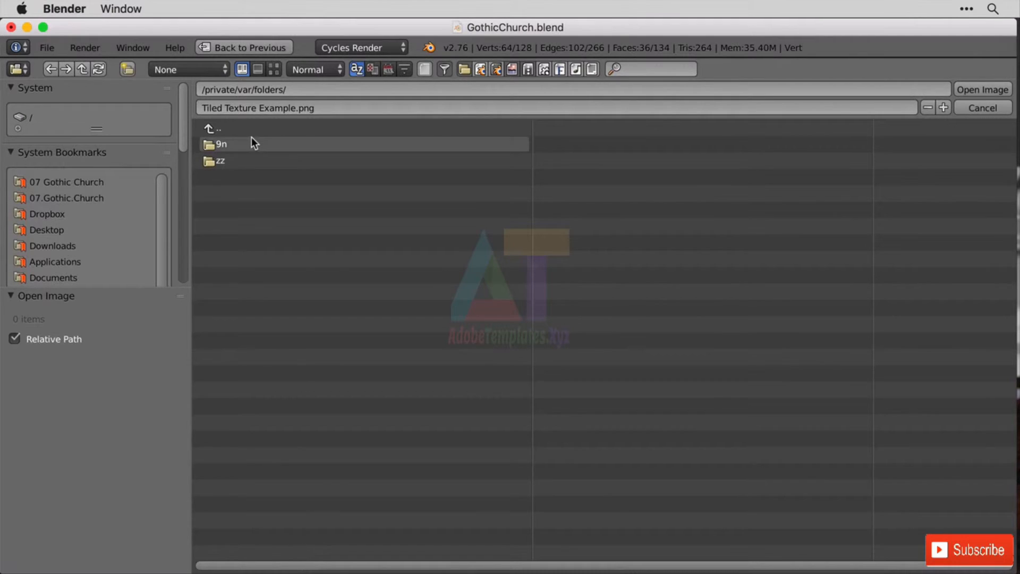
pyautogui.click(222, 126)
pyautogui.click(70, 197)
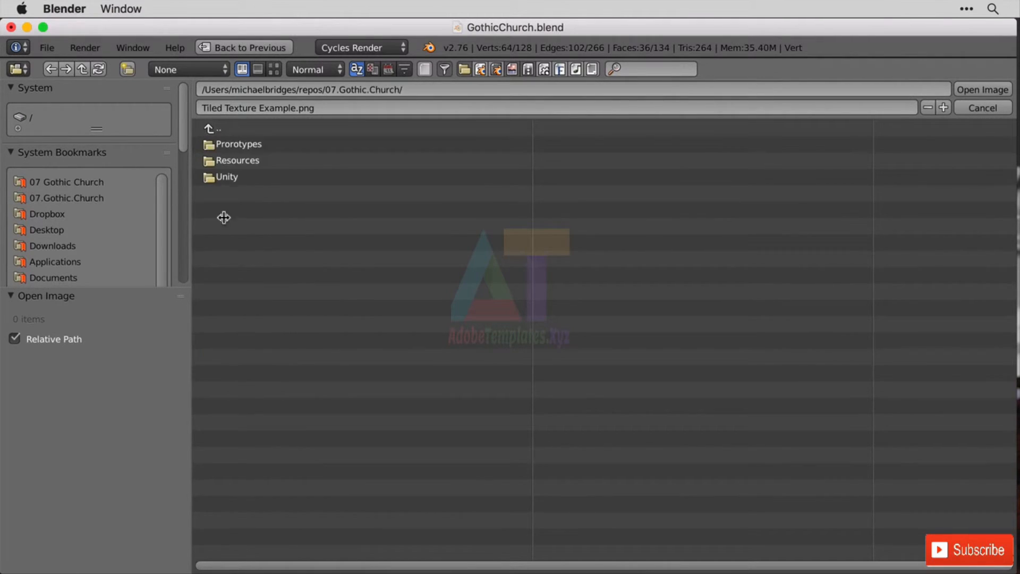
pyautogui.click(234, 161)
pyautogui.doubleClick(312, 540)
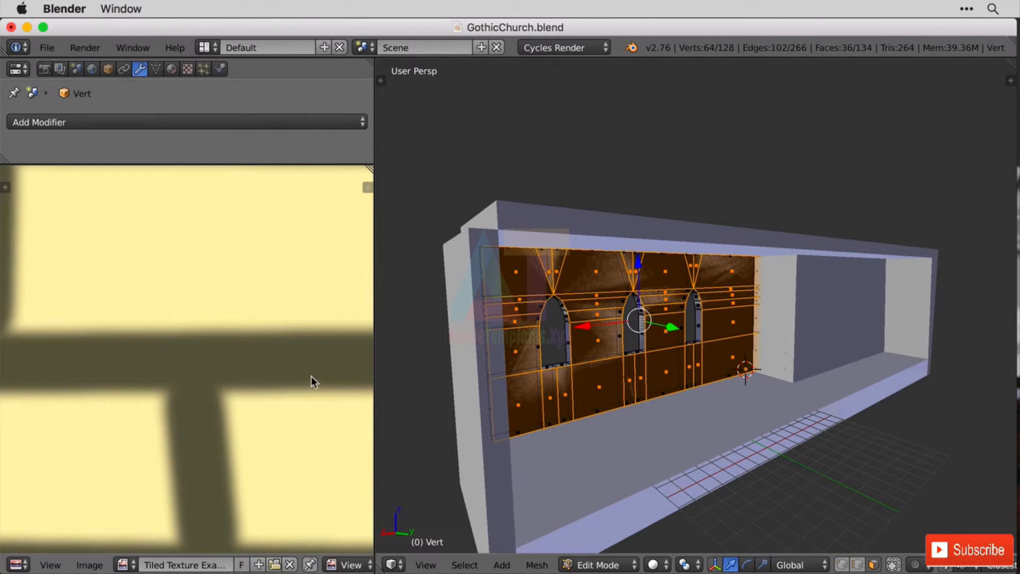
# - Unwrap the selected wall faces onto the tiled brick texture with the standard Unwrap method
pyautogui.scroll(-4, 404, 401)
pyautogui.scroll(-5, 238, 406)
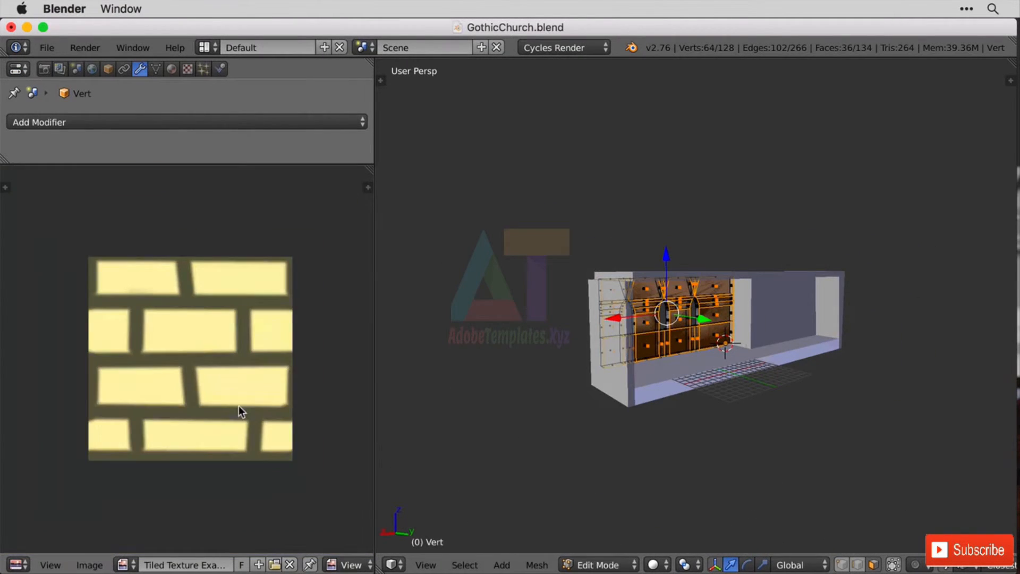
pyautogui.scroll(3, 238, 406)
pyautogui.press('u')
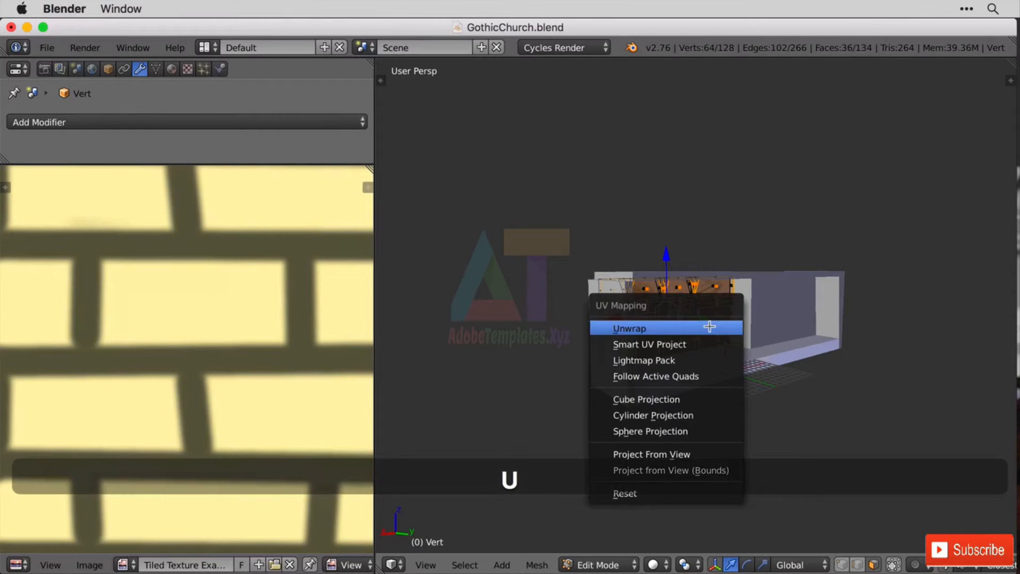
pyautogui.click(710, 326)
pyautogui.scroll(-2, 196, 410)
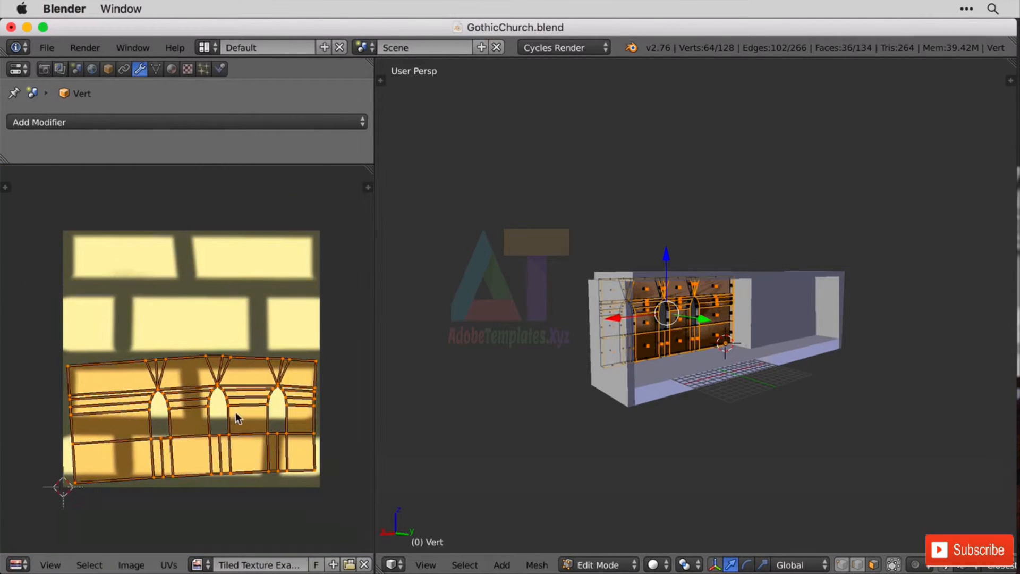
pyautogui.moveTo(235, 412); pyautogui.dragTo(231, 396, button='middle')
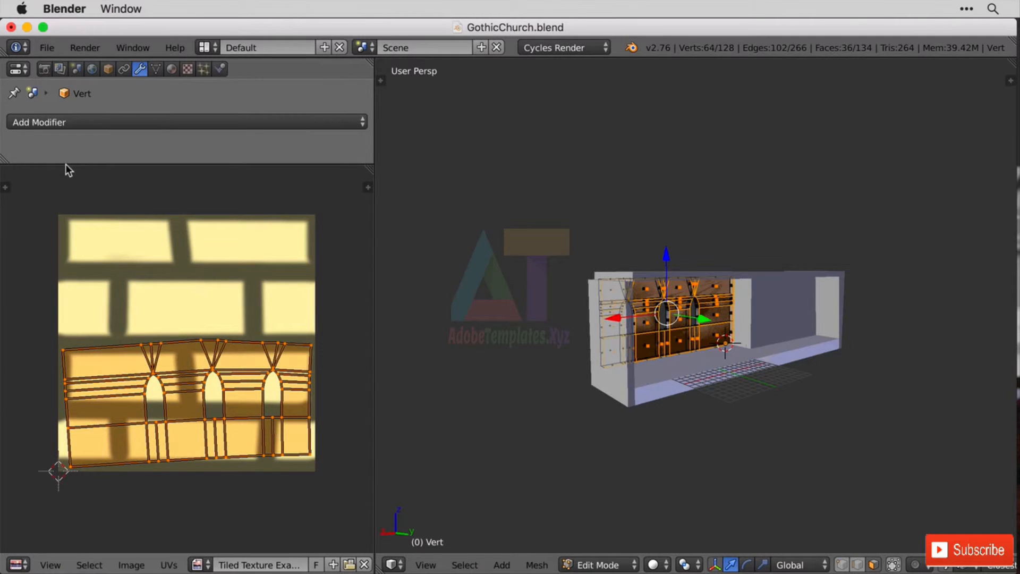
# - Enlarge the Properties area, change it to the Outliner, and hide the Building mesh to isolate the wall
pyautogui.moveTo(68, 164); pyautogui.dragTo(69, 281)
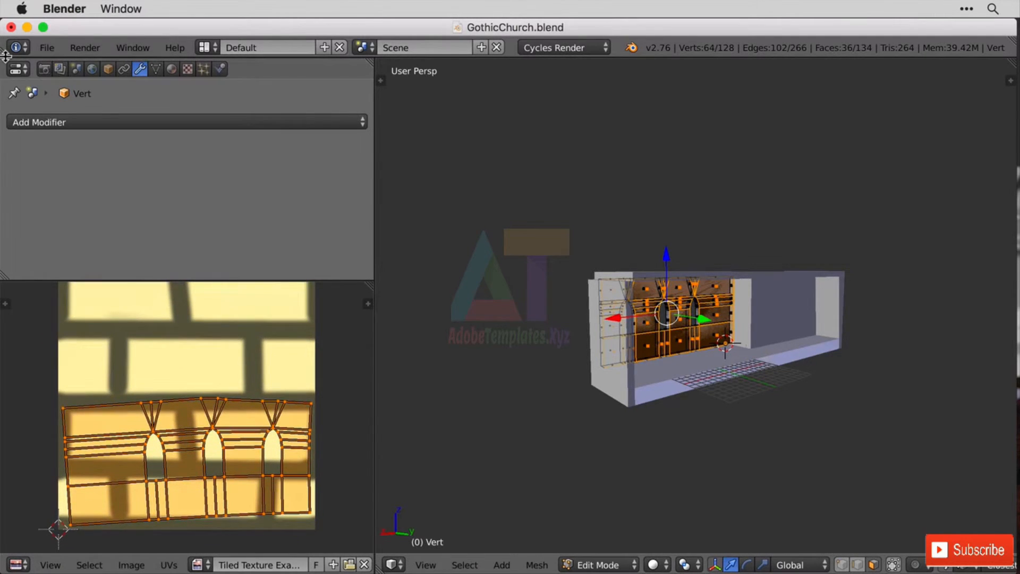
pyautogui.click(18, 69)
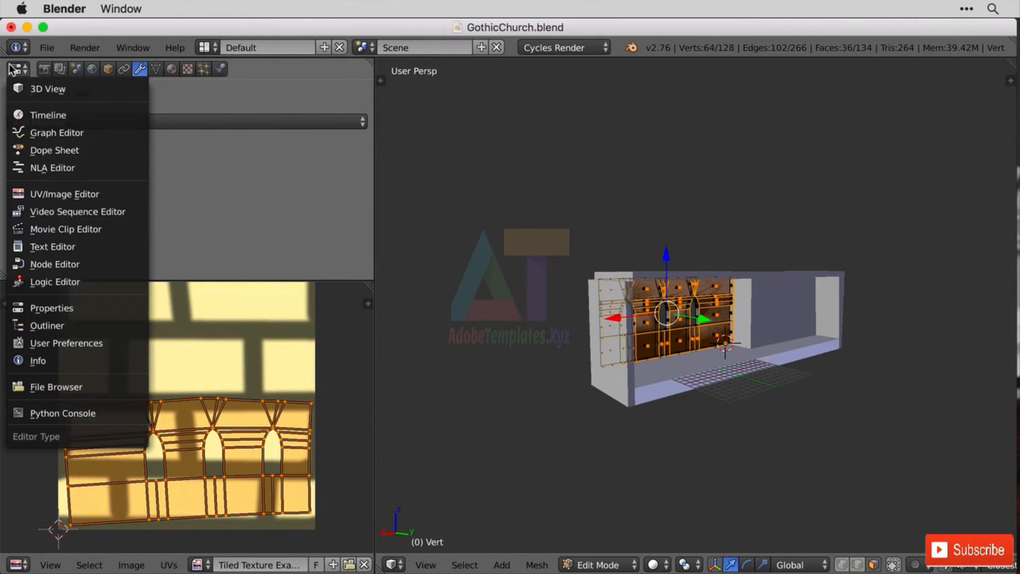
pyautogui.click(70, 327)
pyautogui.click(320, 210)
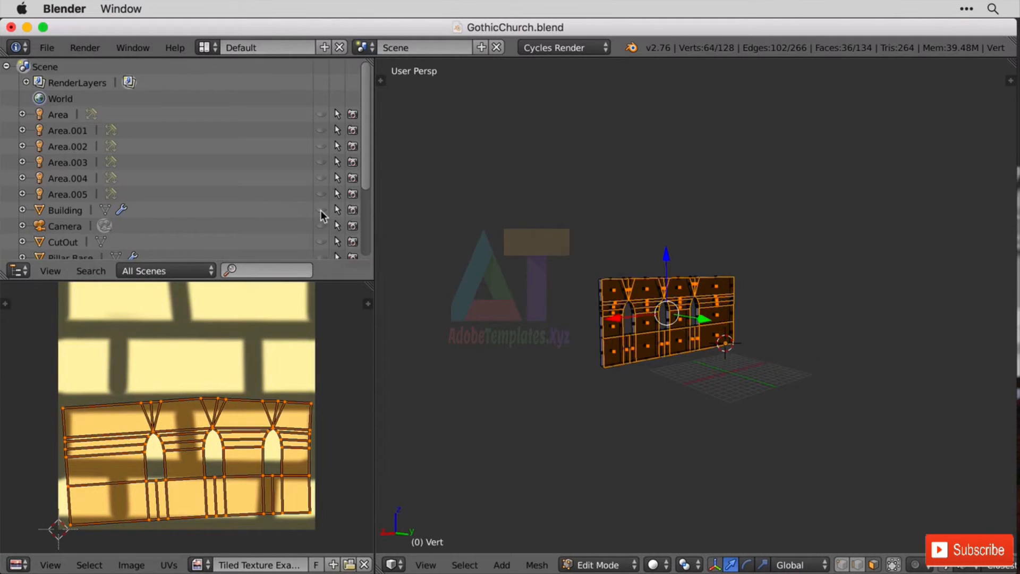
pyautogui.scroll(6, 854, 387)
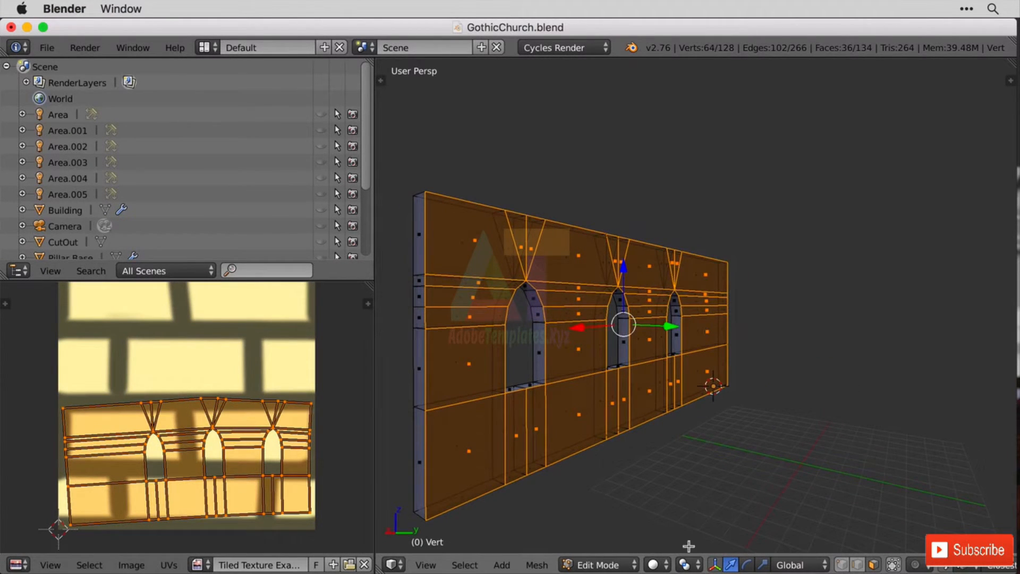
# - Change the Outliner area back to Properties and give the wall the existing material named Material
pyautogui.click(654, 565)
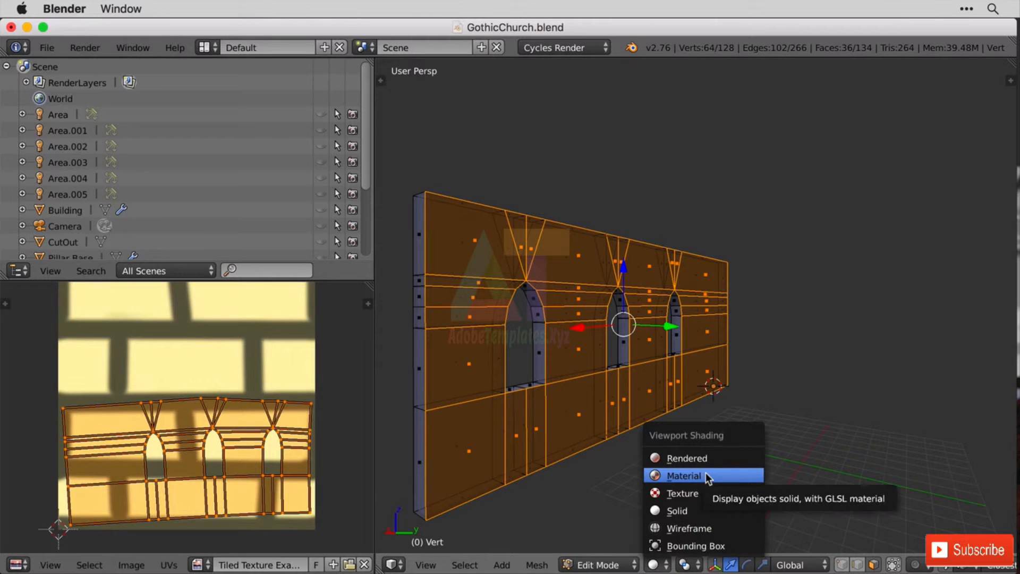
pyautogui.click(19, 271)
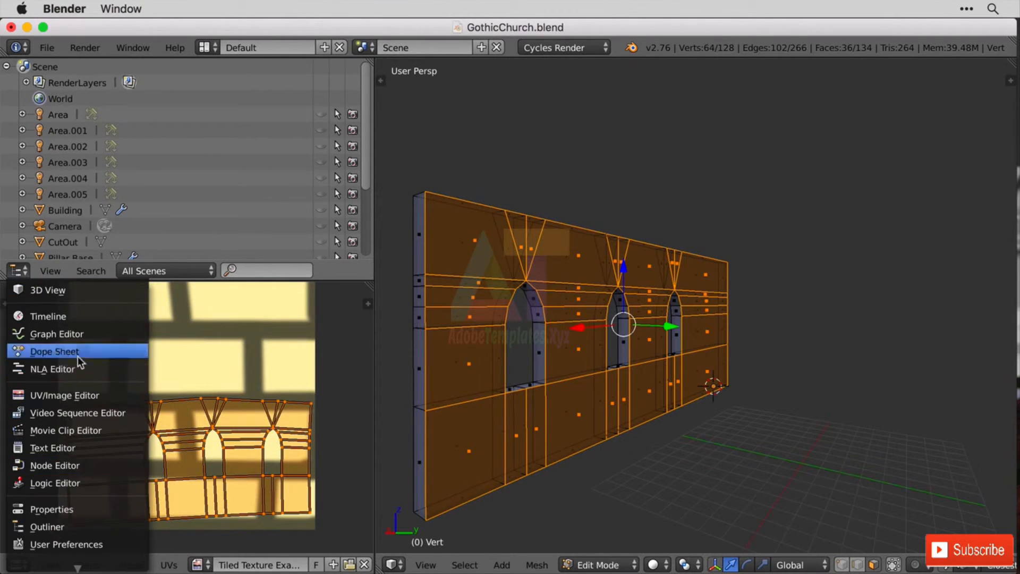
pyautogui.click(79, 510)
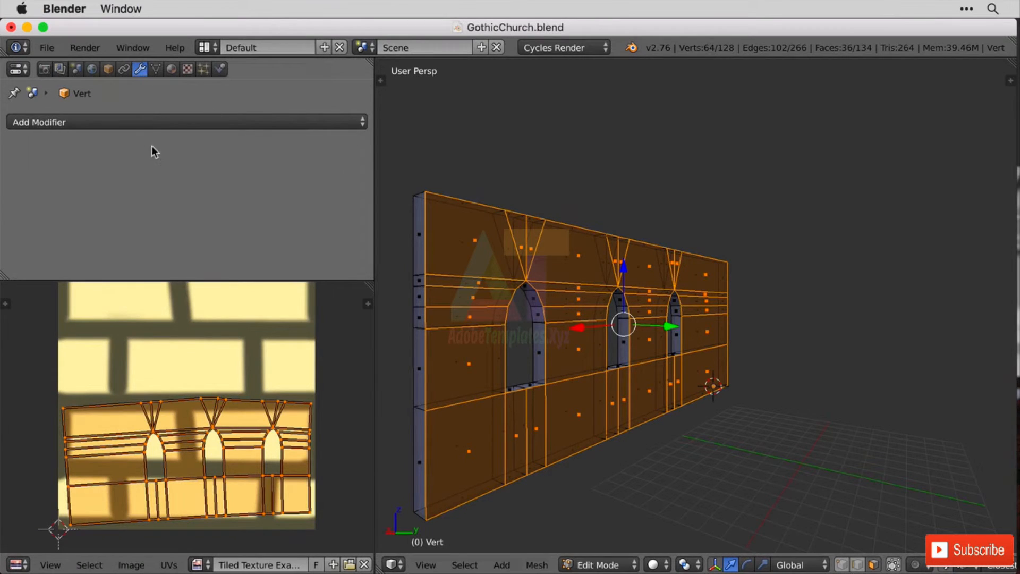
pyautogui.click(171, 69)
pyautogui.click(16, 193)
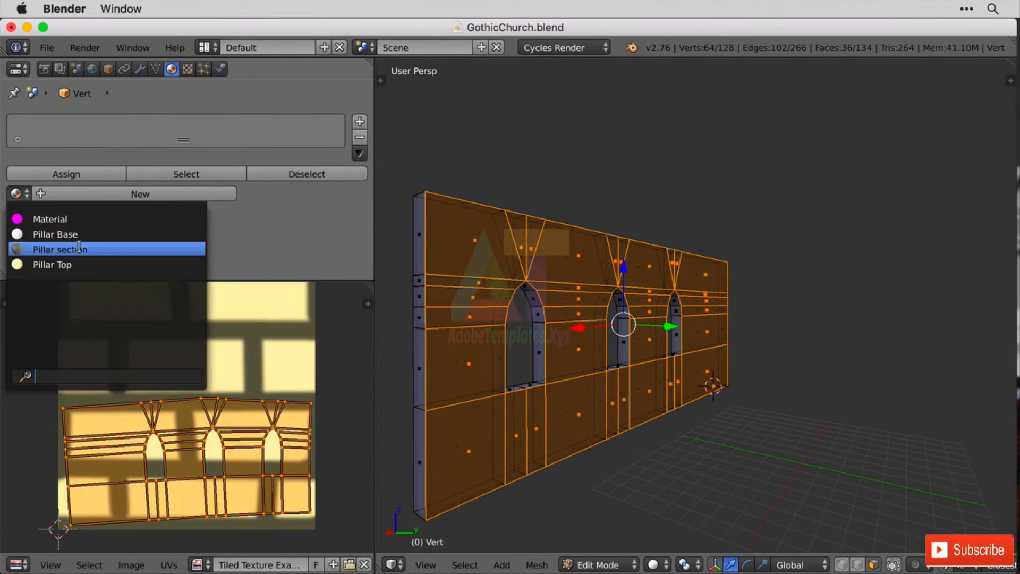
pyautogui.click(83, 222)
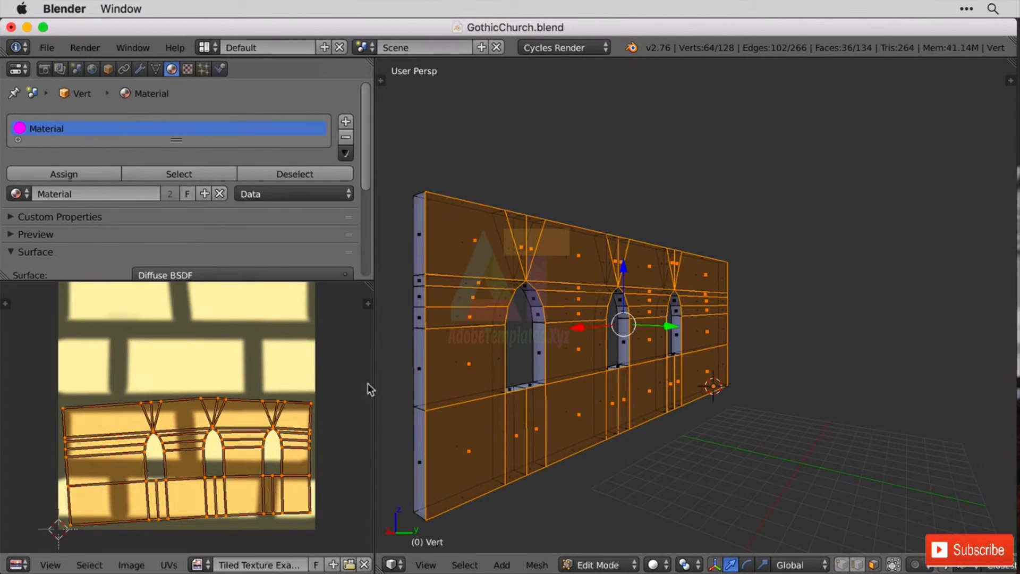
# - Set the 3D view's viewport shading to Material
pyautogui.scroll(2, 543, 374)
pyautogui.moveTo(544, 374); pyautogui.dragTo(537, 381, button='middle')
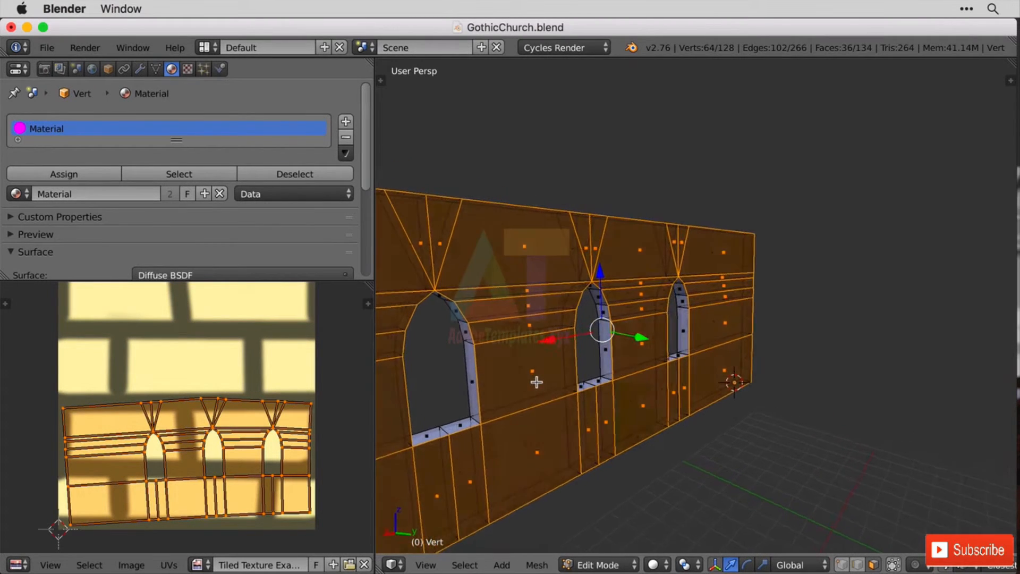
pyautogui.click(654, 565)
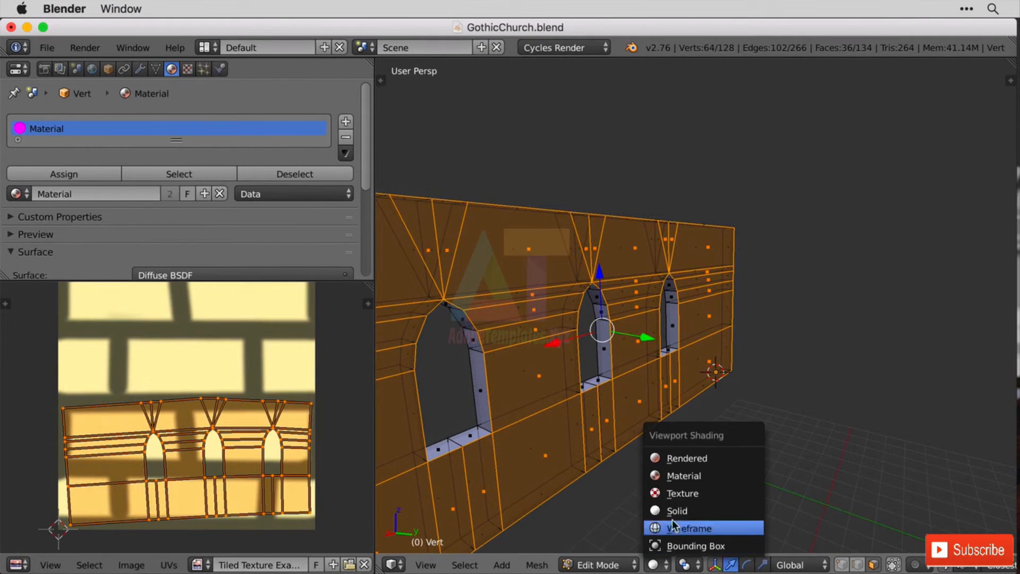
pyautogui.click(686, 476)
pyautogui.moveTo(631, 461); pyautogui.dragTo(790, 373, button='middle')
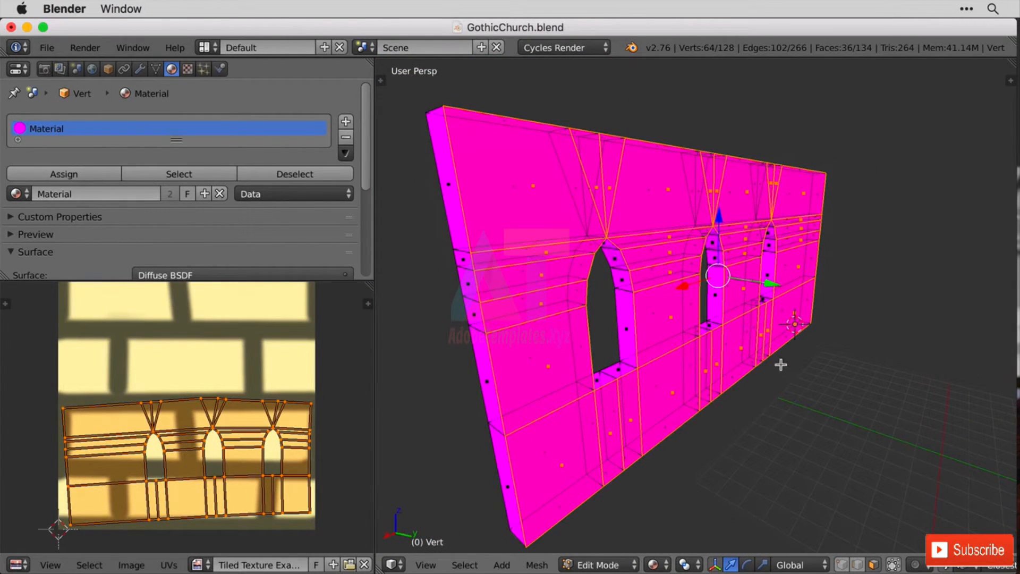
# - In the Node Editor, set the material's Image Texture node to Tiled Texture Example.png.001, and return that area to the 3D View
pyautogui.click(393, 565)
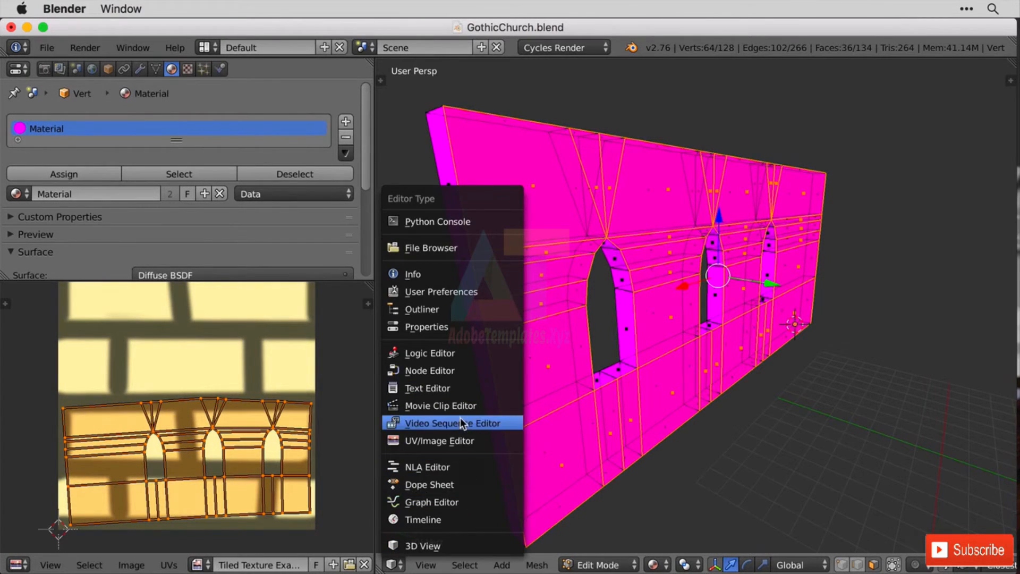
pyautogui.click(451, 370)
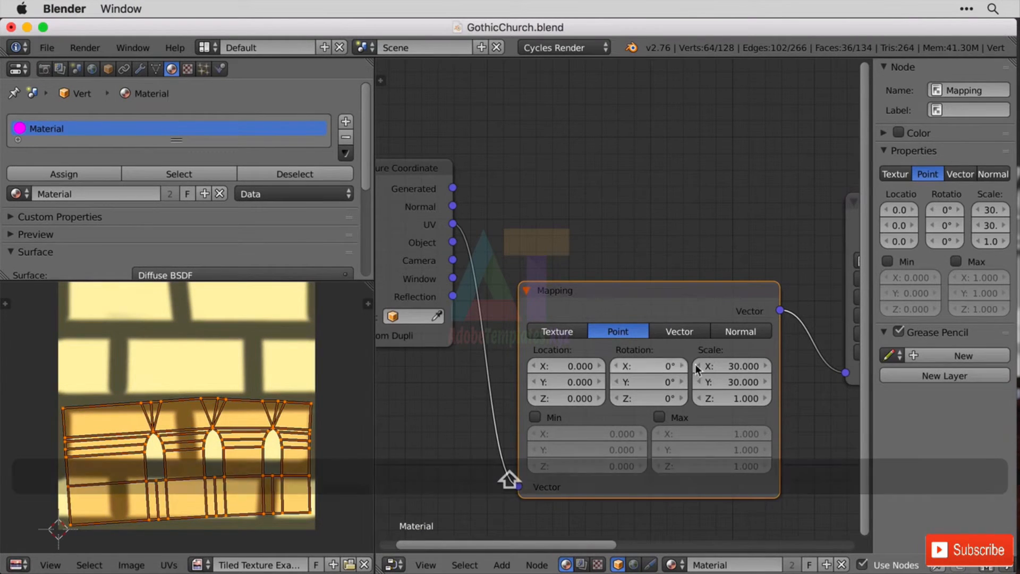
pyautogui.keyDown('shift'); pyautogui.moveTo(723, 365); pyautogui.dragTo(439, 366, button='middle'); pyautogui.keyUp('shift')
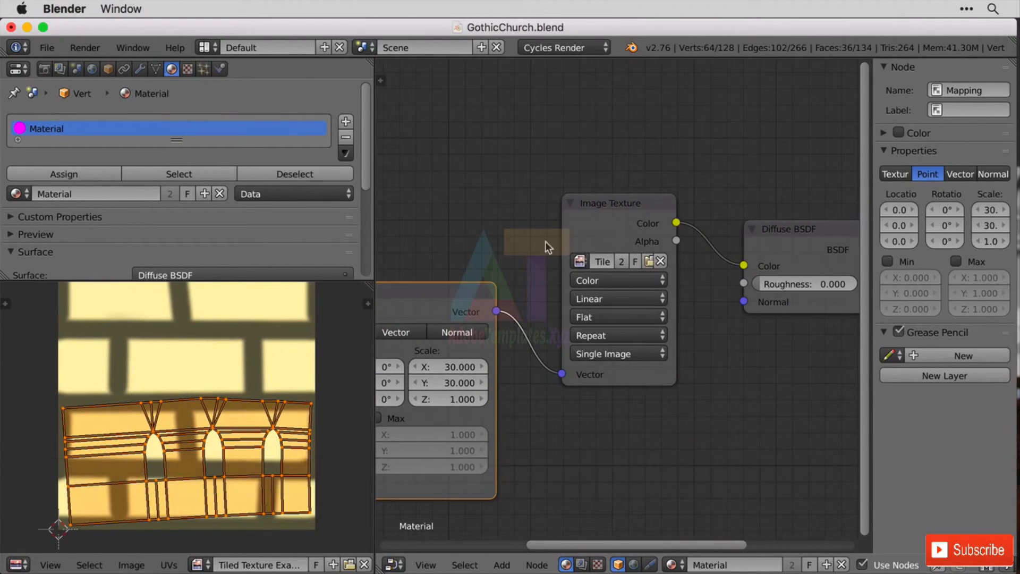
pyautogui.click(580, 261)
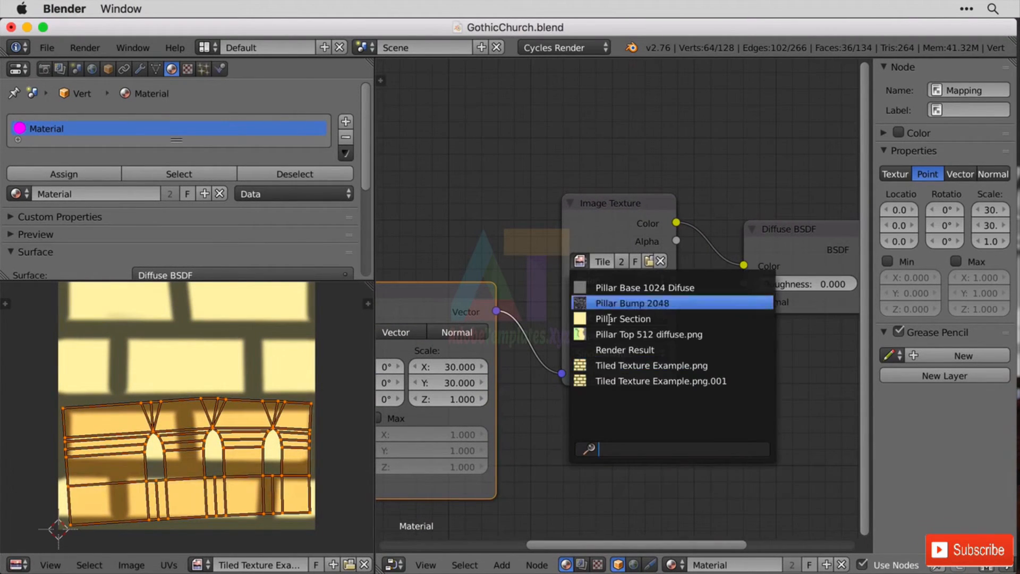
pyautogui.click(647, 381)
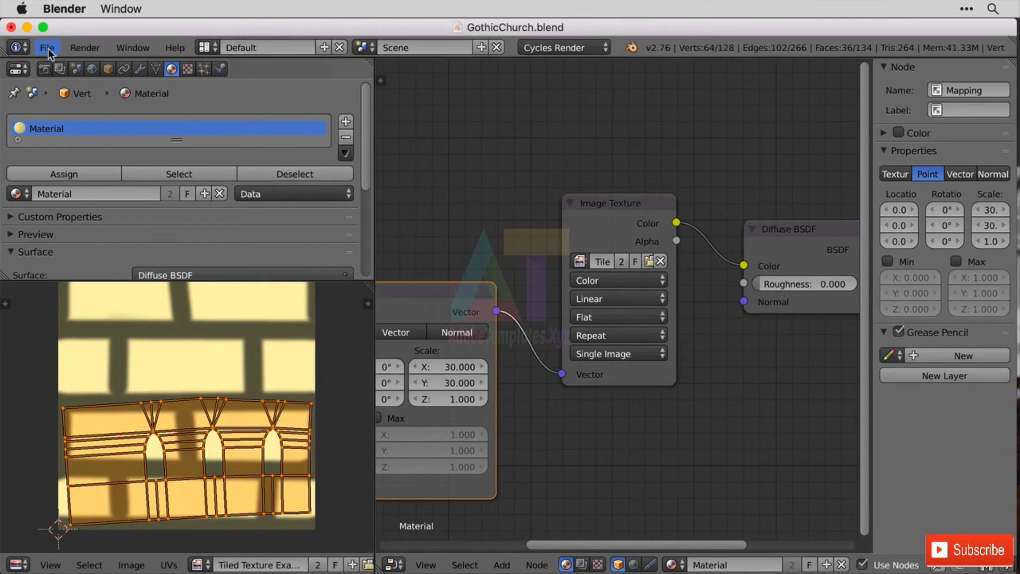
pyautogui.click(395, 565)
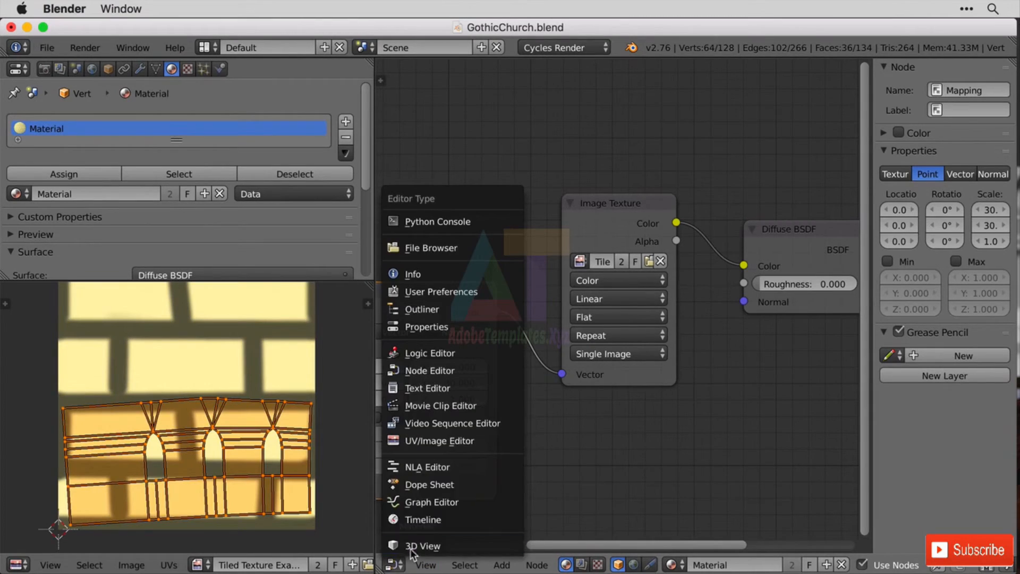
pyautogui.click(460, 535)
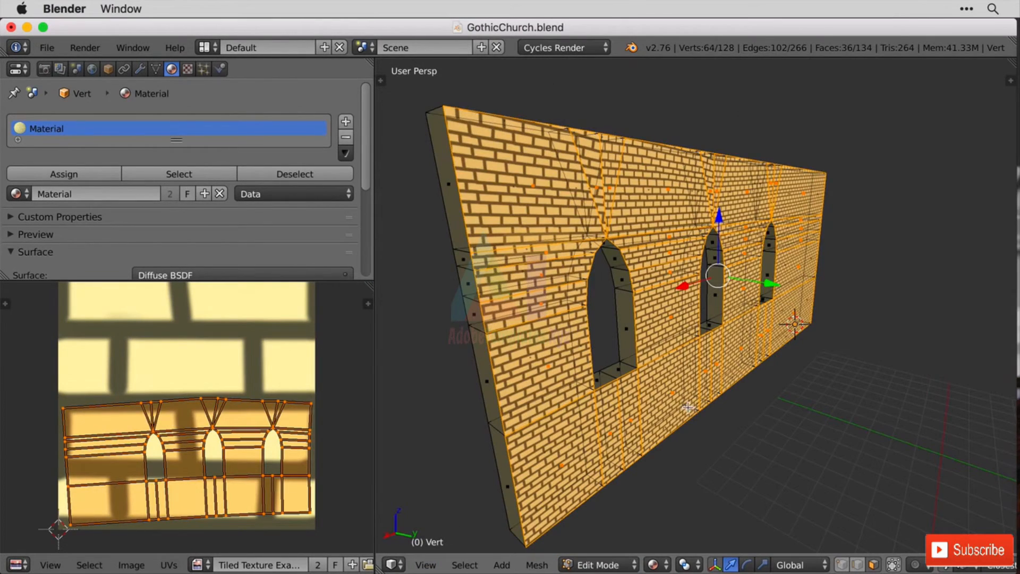
# - Deselect all faces and examine how the brick texture runs across the wall and around the arched windows
pyautogui.moveTo(791, 343)
pyautogui.mouseDown(button='middle')
pyautogui.moveTo(734, 340)
pyautogui.moveTo(790, 349)
pyautogui.mouseUp(button='middle')
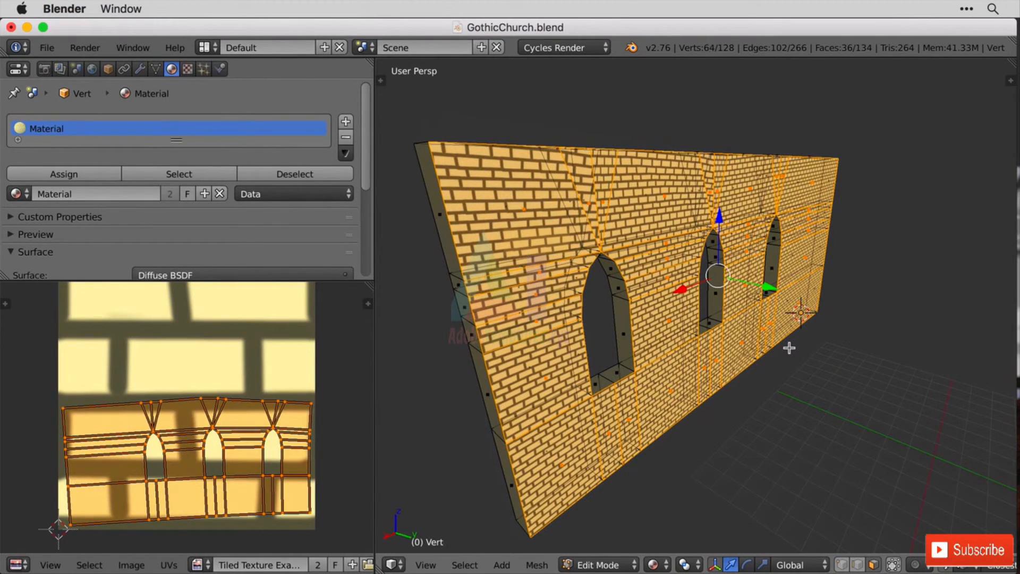
pyautogui.press('a')
pyautogui.moveTo(797, 290); pyautogui.dragTo(784, 286, button='middle')
pyautogui.moveTo(755, 289)
pyautogui.mouseDown(button='middle')
pyautogui.moveTo(749, 341)
pyautogui.moveTo(758, 285)
pyautogui.mouseUp(button='middle')
pyautogui.scroll(1, 758, 285)
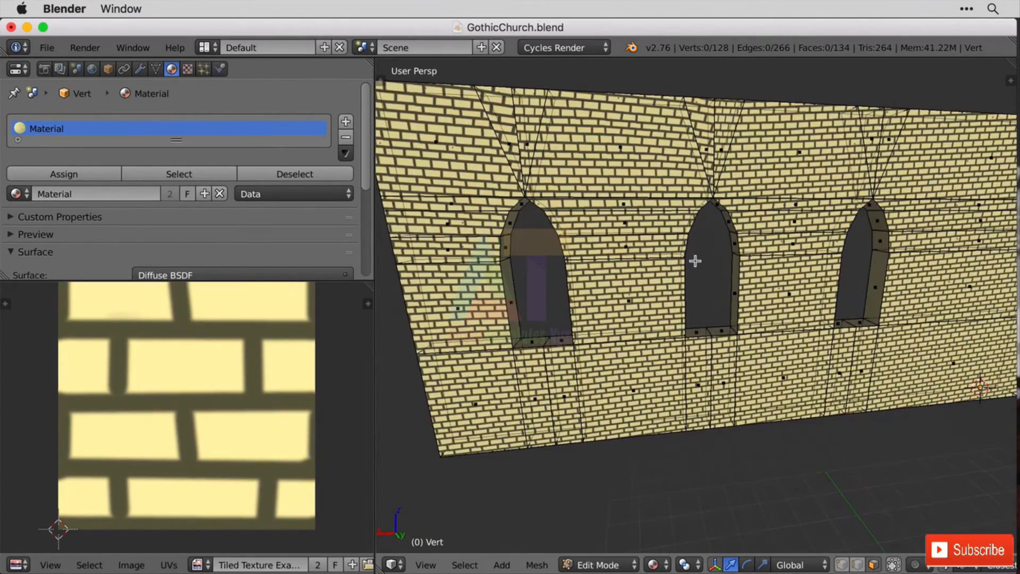
pyautogui.keyDown('shift'); pyautogui.moveTo(625, 158); pyautogui.dragTo(643, 208, button='middle'); pyautogui.keyUp('shift')
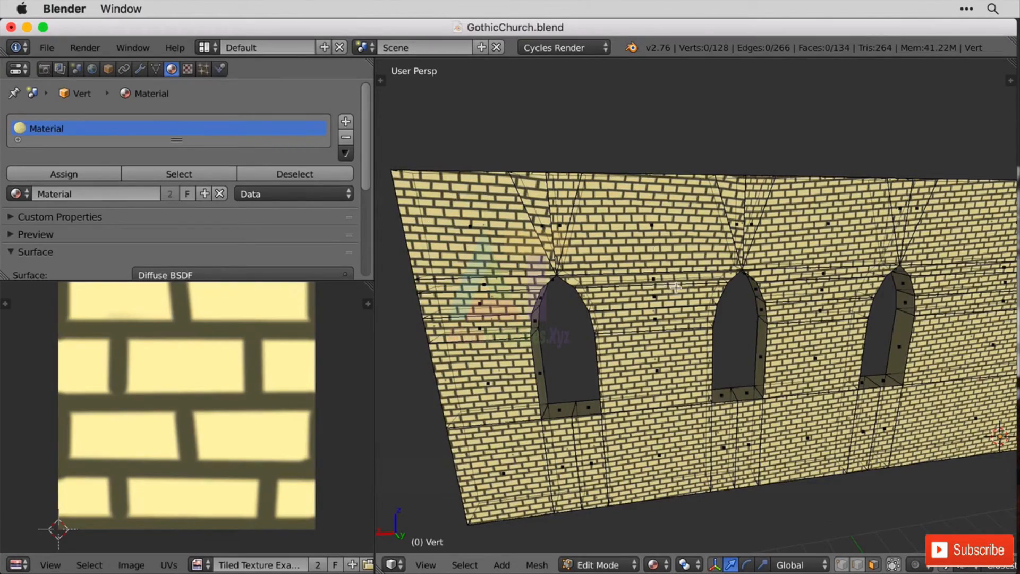
pyautogui.moveTo(606, 342); pyautogui.dragTo(677, 344, button='middle')
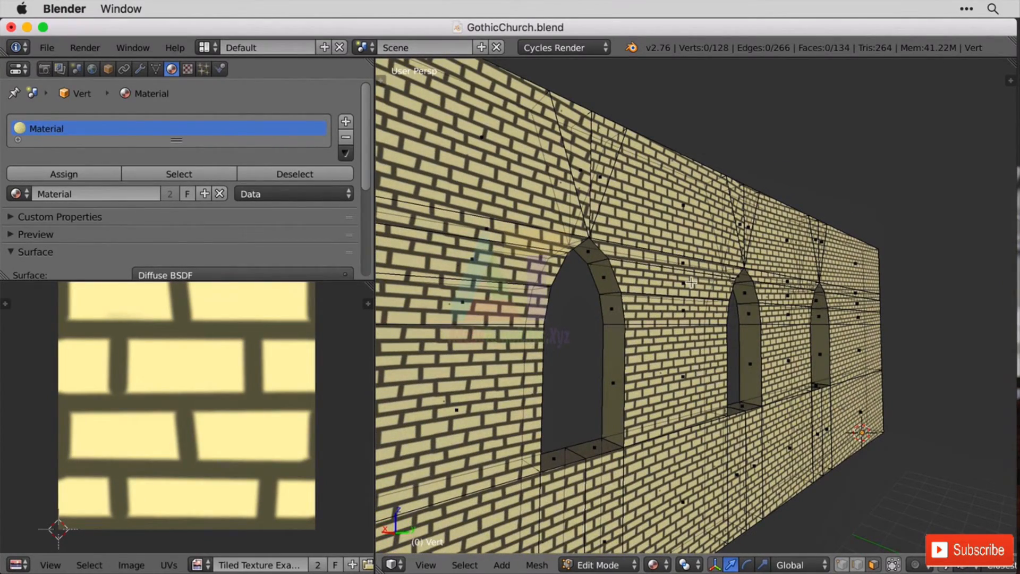
pyautogui.moveTo(691, 247); pyautogui.dragTo(692, 281, button='middle')
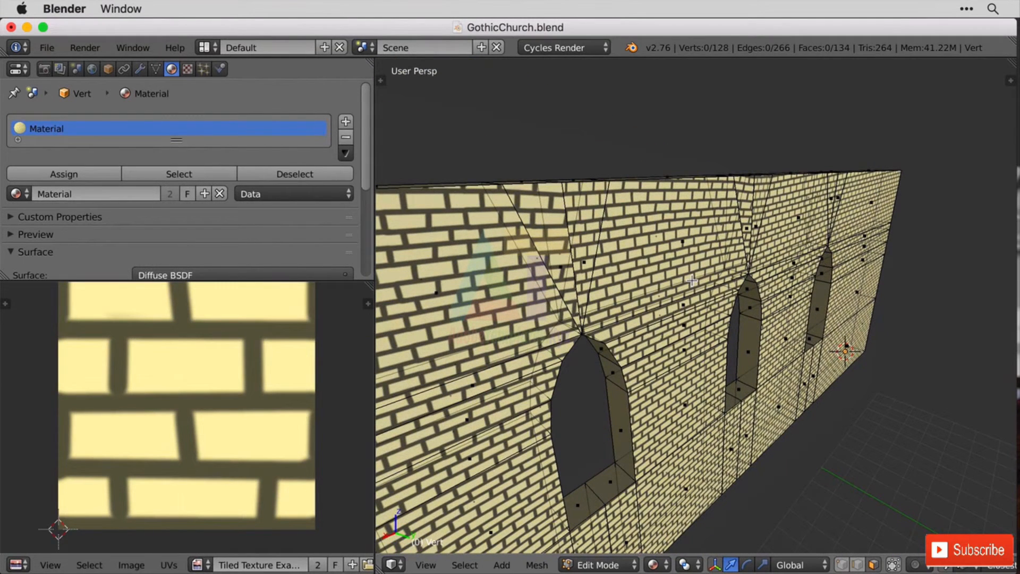